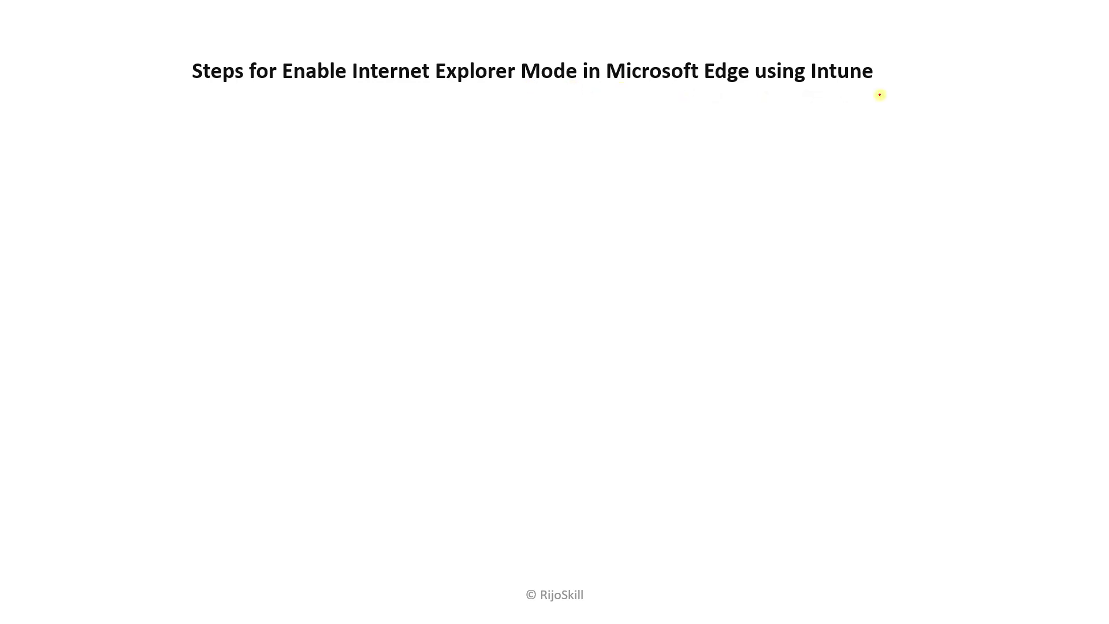
left_click(880, 94)
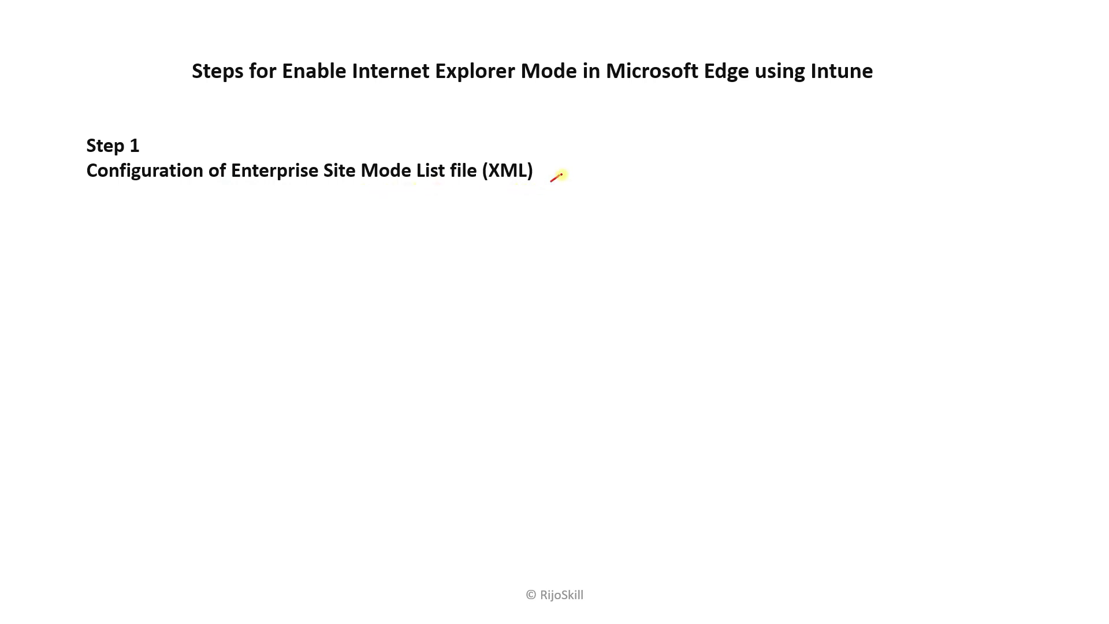
left_click(560, 175)
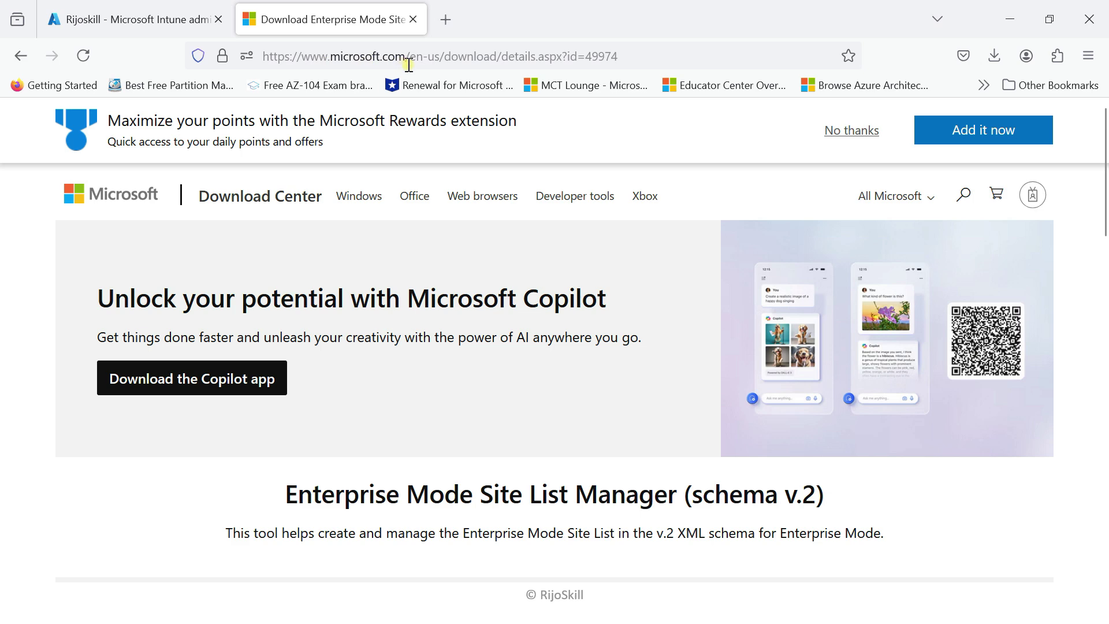
Step: Download the English Enterprise Mode Site List Manager (schema v.2) installer and show the downloaded file in its folder
scroll(305, 493, "down", 2)
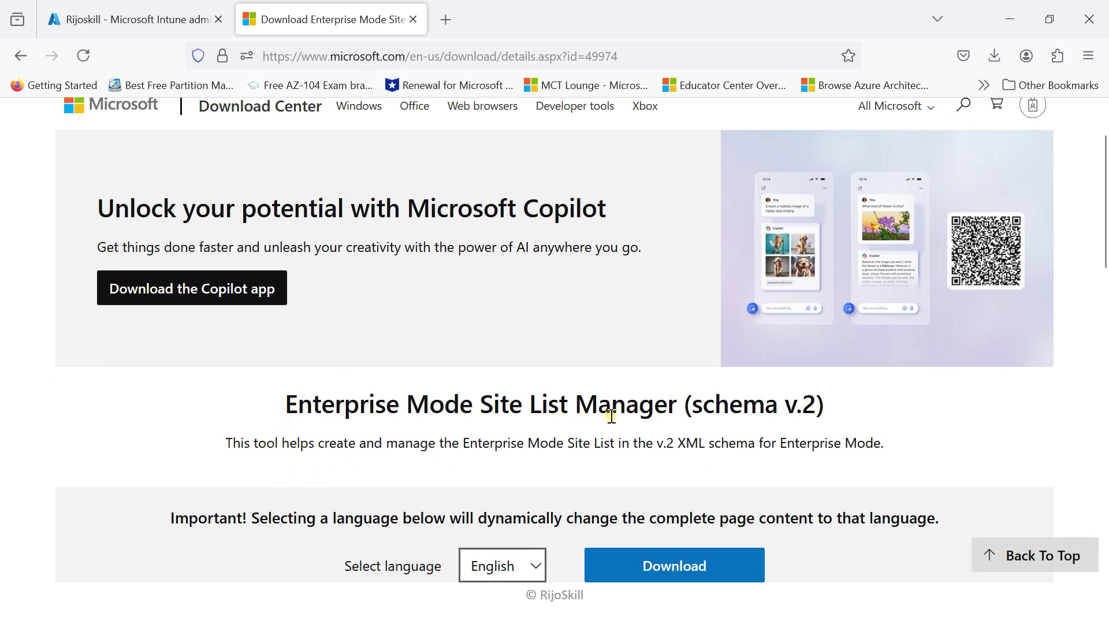
scroll(710, 398, "down", 2)
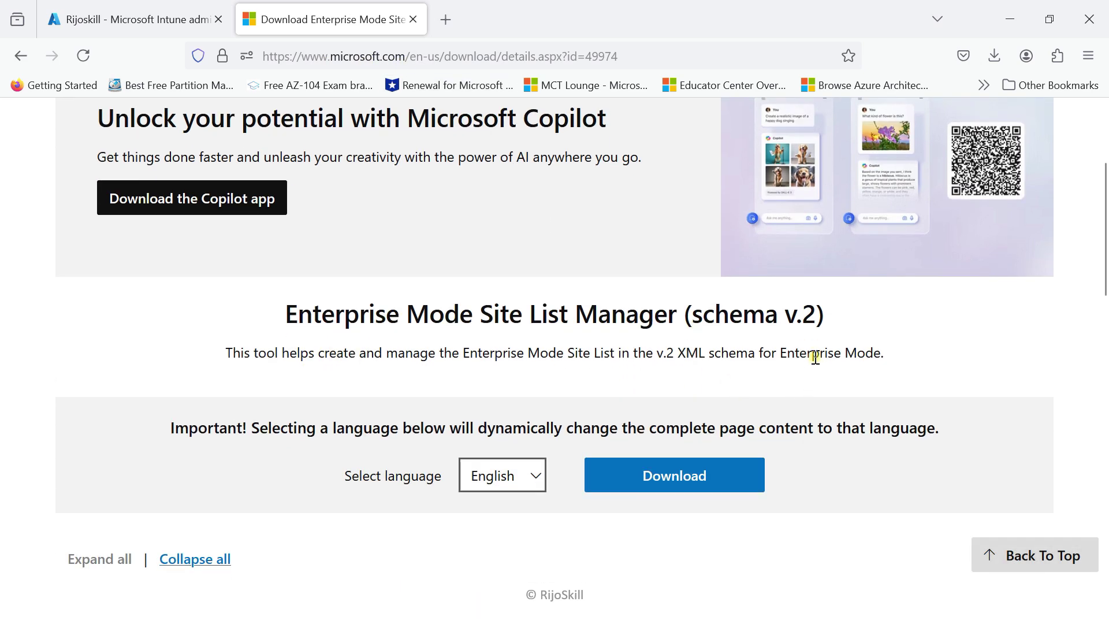
scroll(664, 475, "down", 2)
left_click(657, 387)
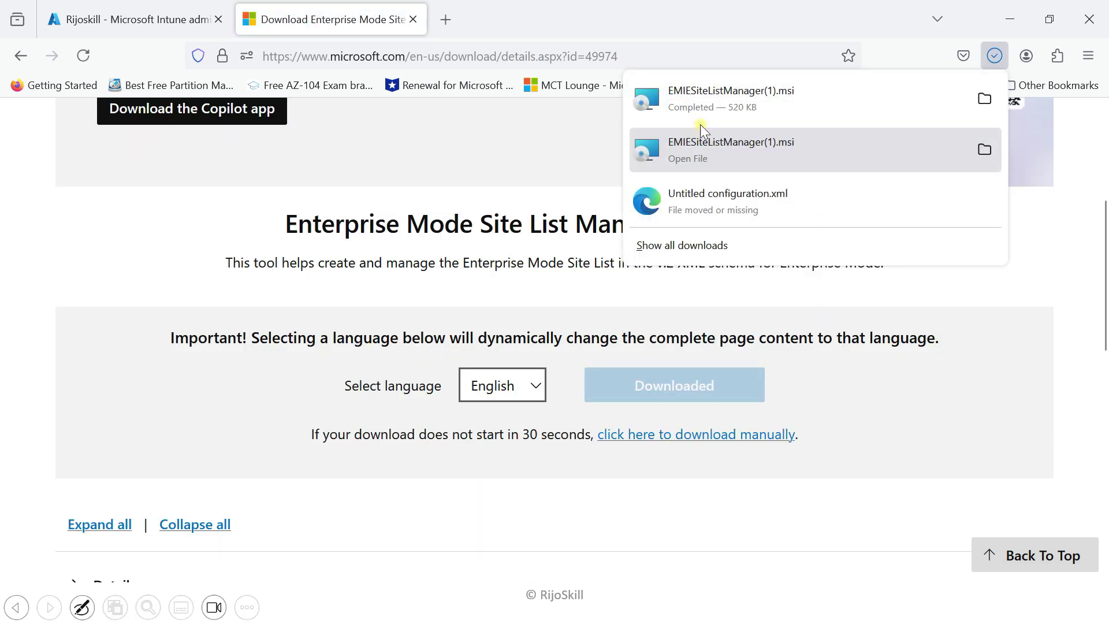
left_click(983, 99)
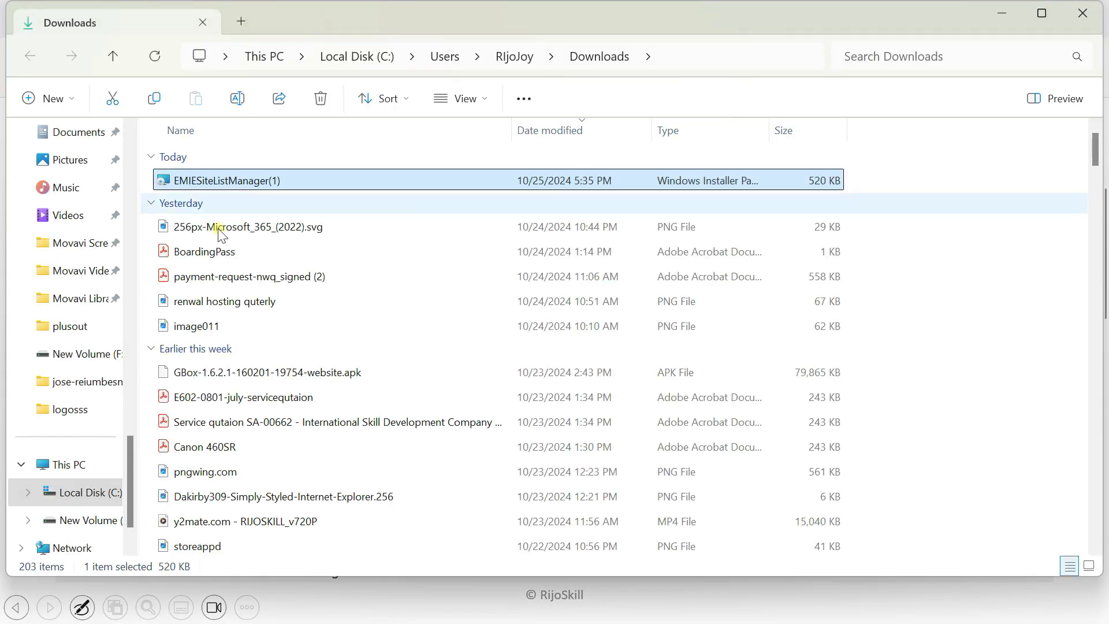
mouse_move(248, 184)
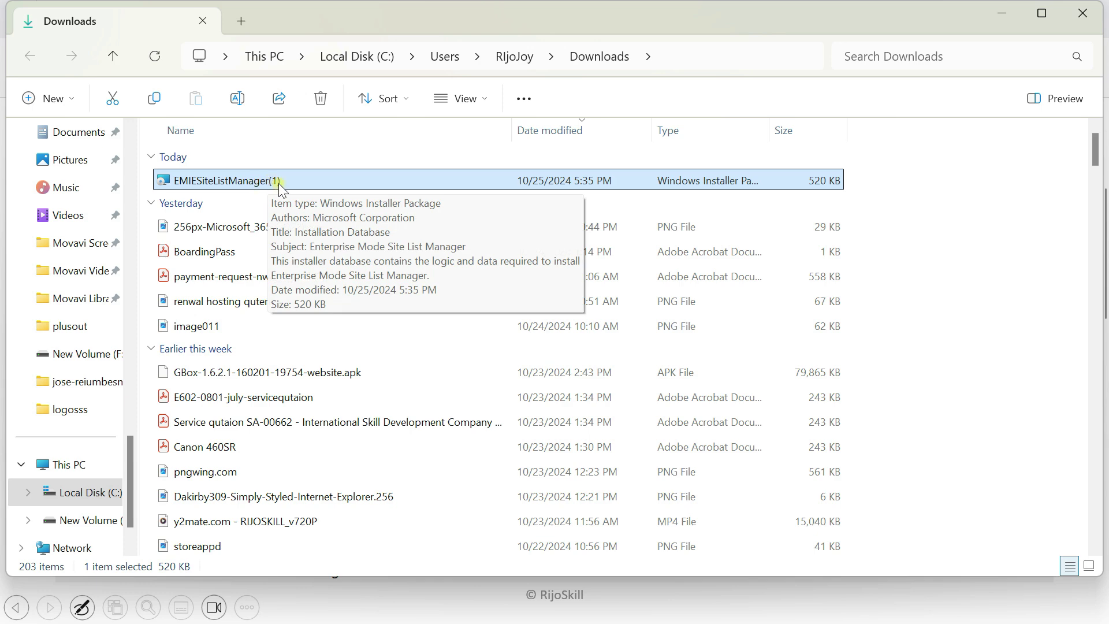
Step: Switch to the Enterprise Mode Site List Manager for v.2 schema and maximize its window
key("super+Tab")
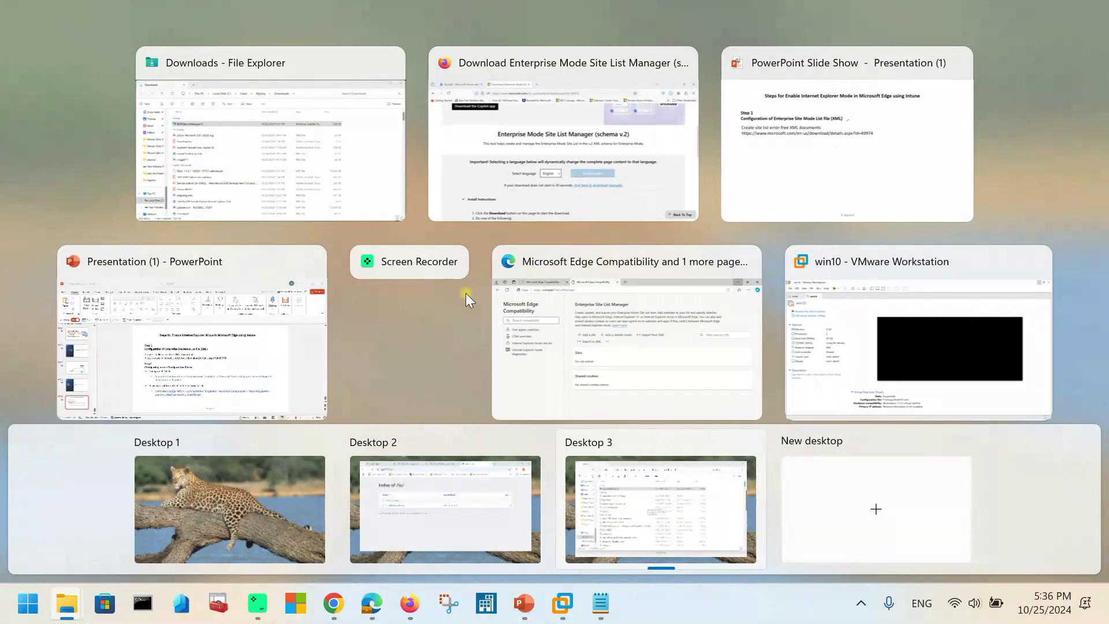
left_click(488, 603)
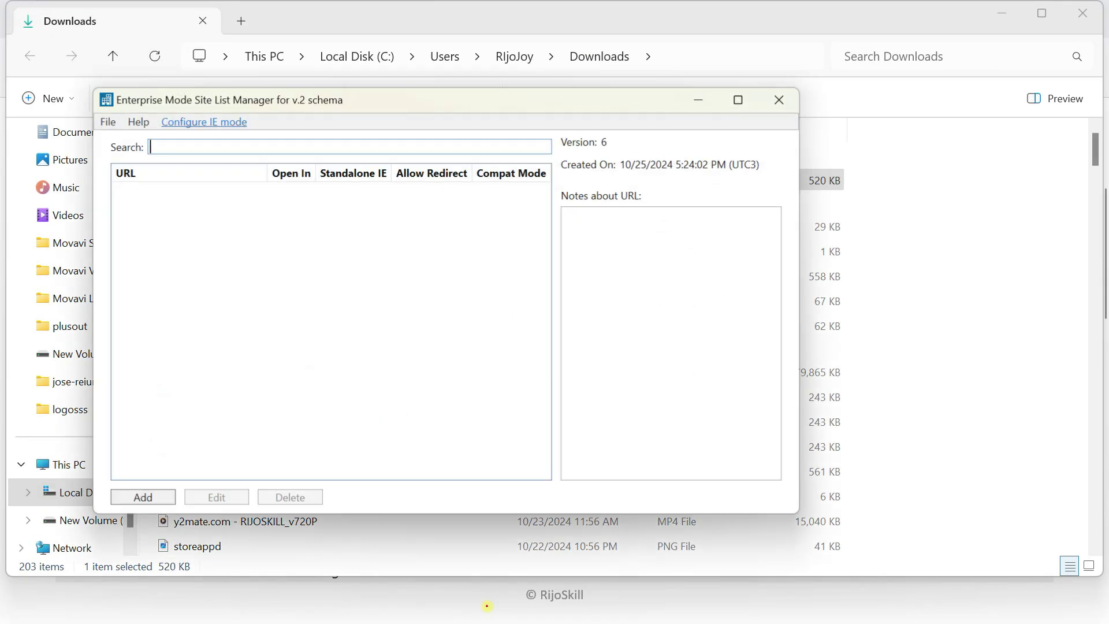
left_click(738, 101)
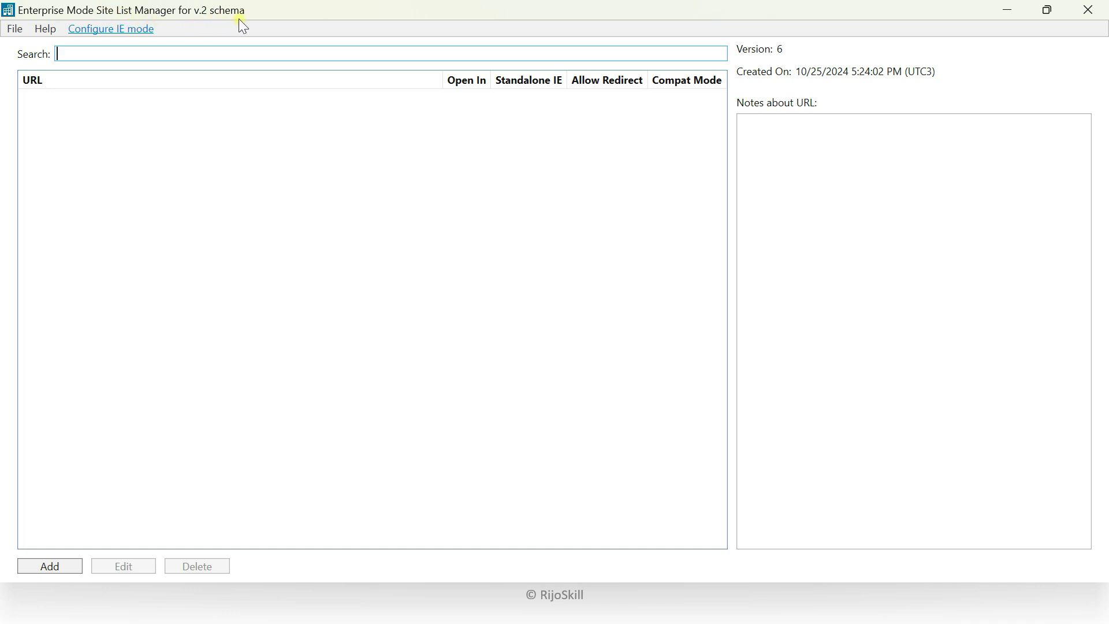
left_click(33, 29)
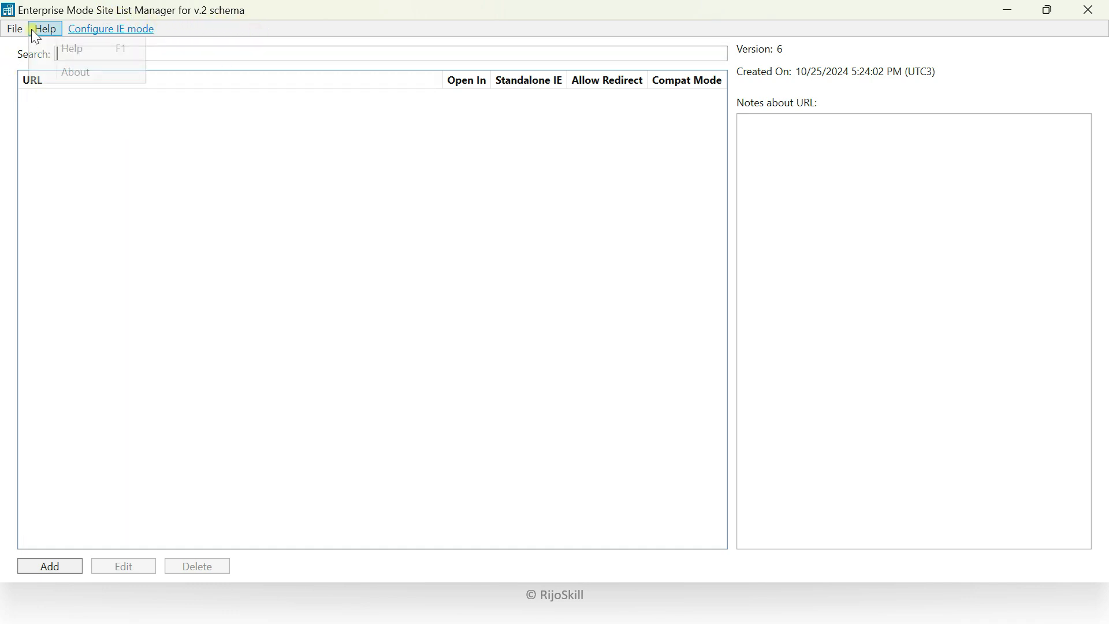
left_click(18, 33)
left_click(19, 33)
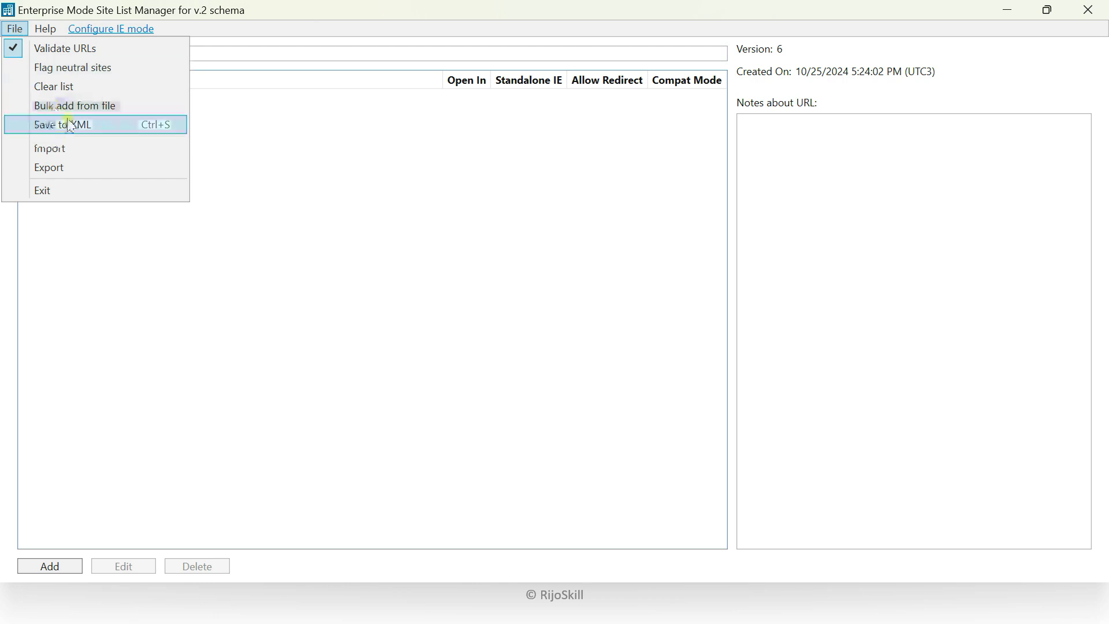
left_click(223, 209)
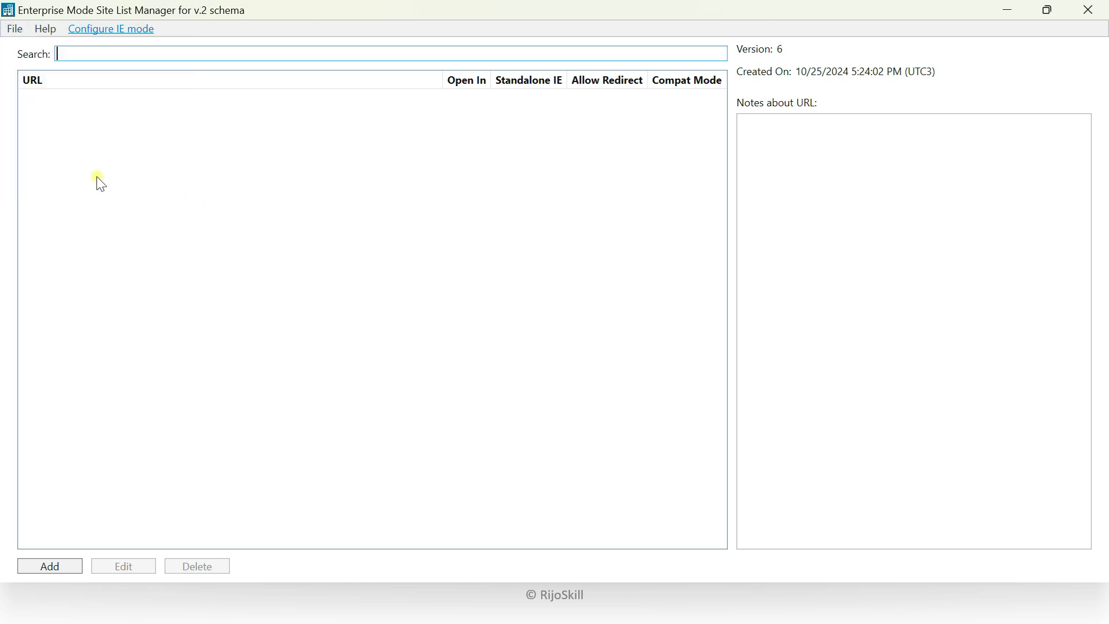
left_click(64, 569)
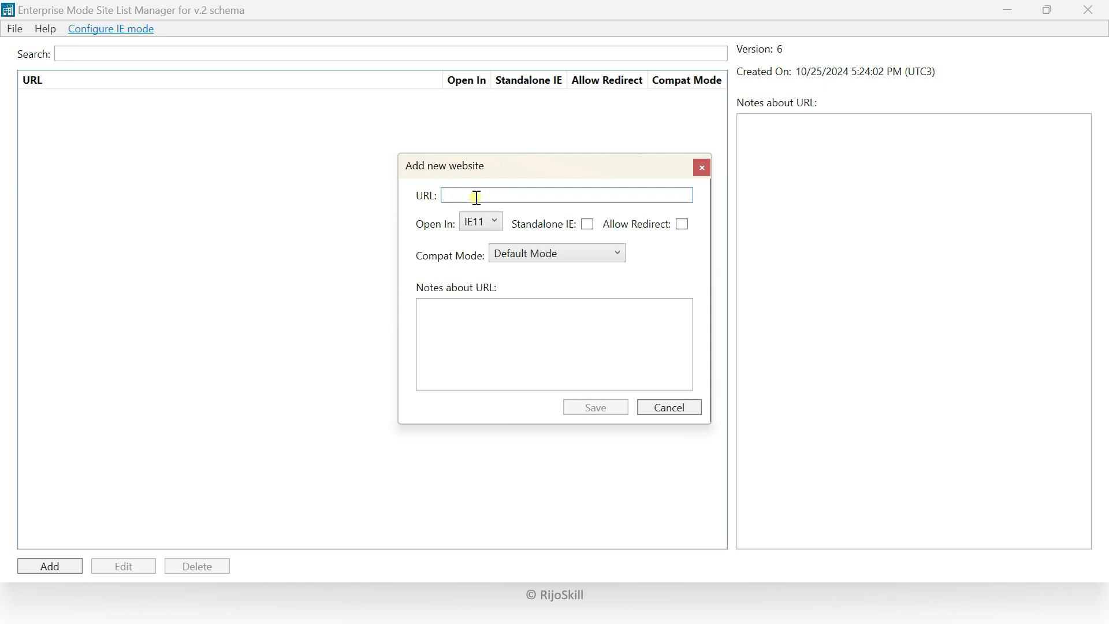
key("super+v")
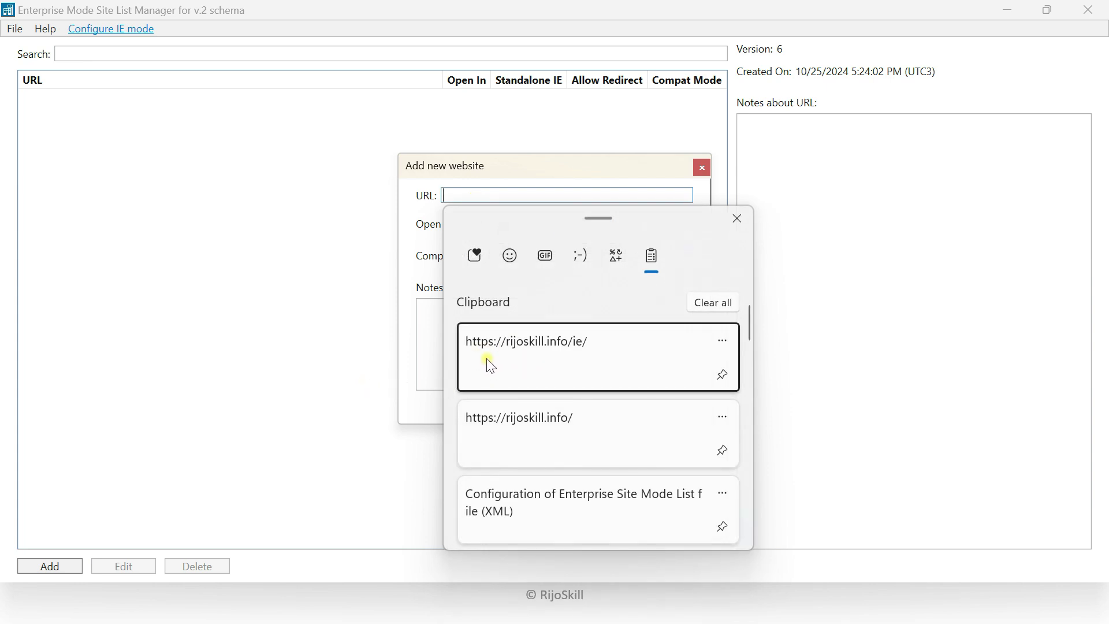
left_click(534, 437)
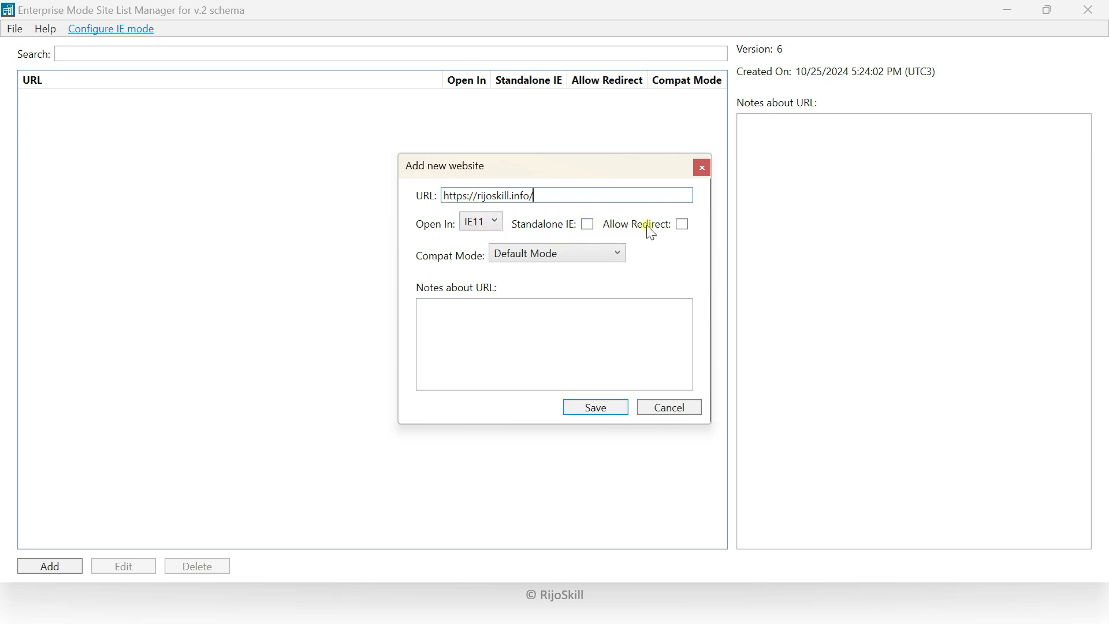
left_click(682, 225)
left_click(553, 250)
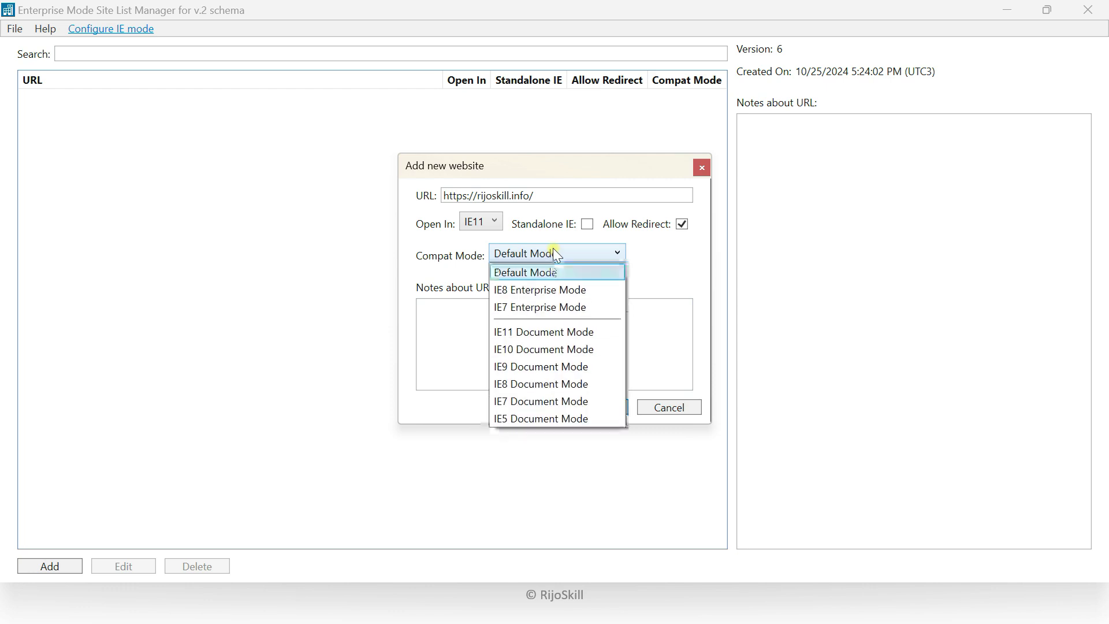
left_click(532, 310)
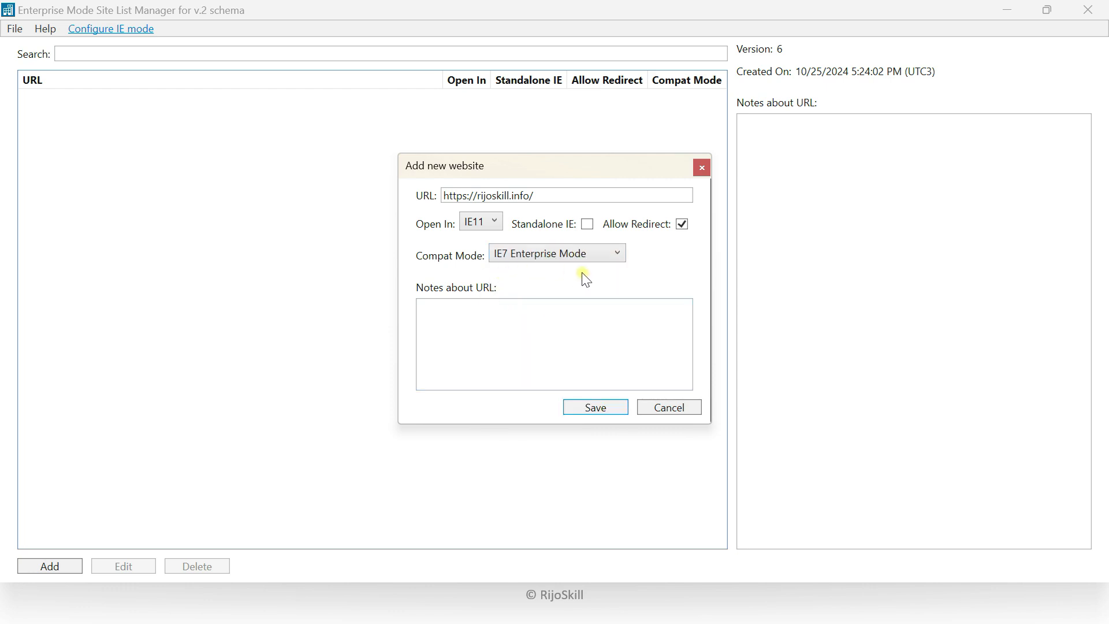
left_click(593, 411)
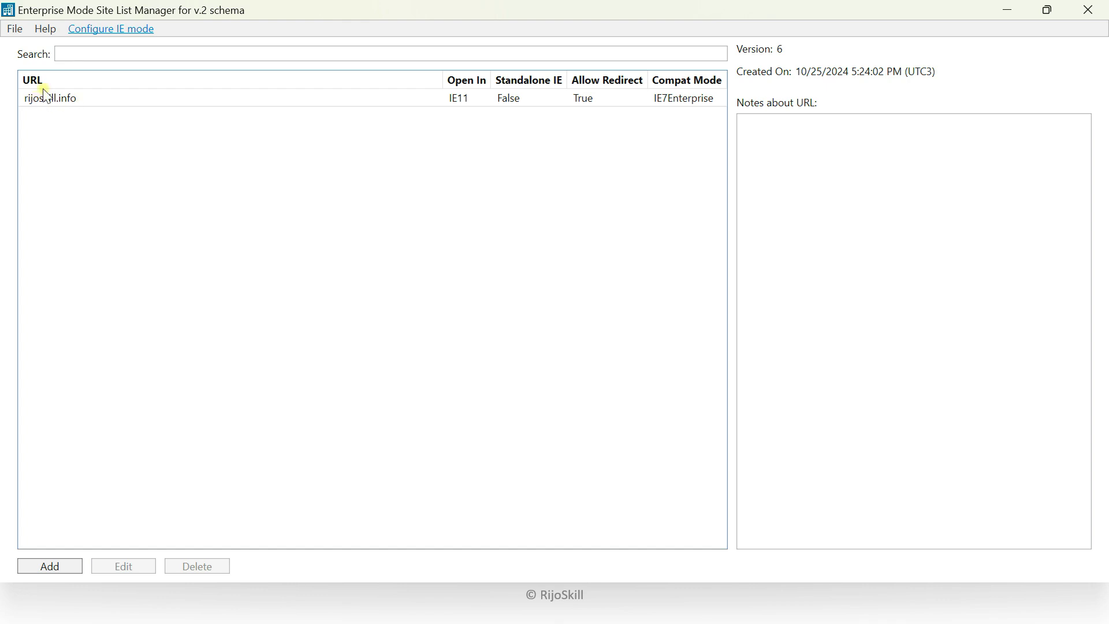
left_click(101, 95)
left_click(15, 29)
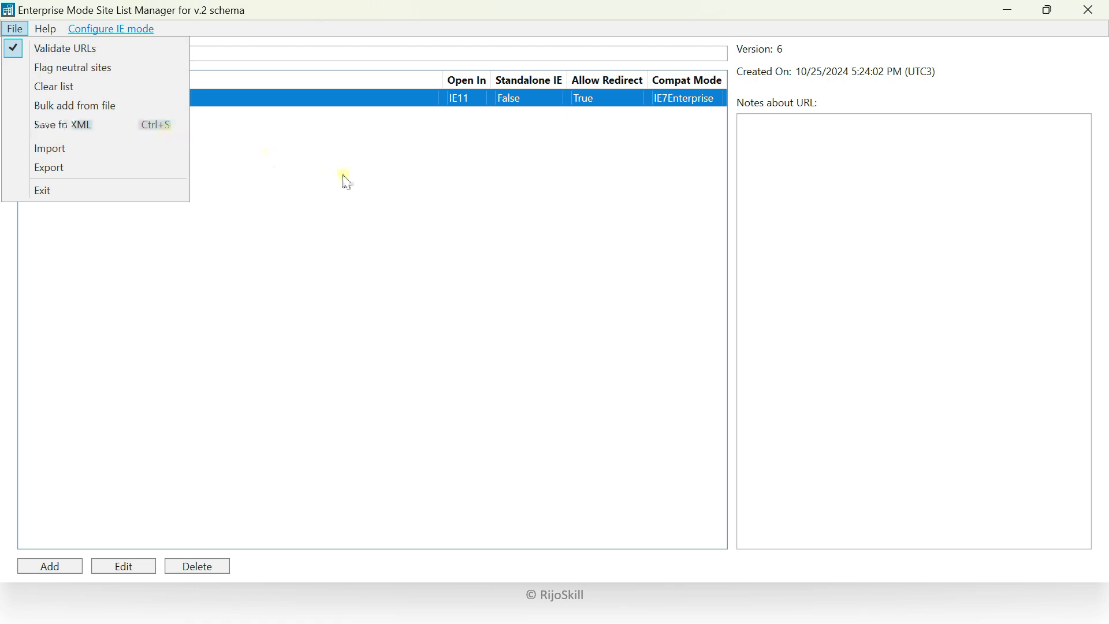
left_click(51, 439)
left_click(37, 570)
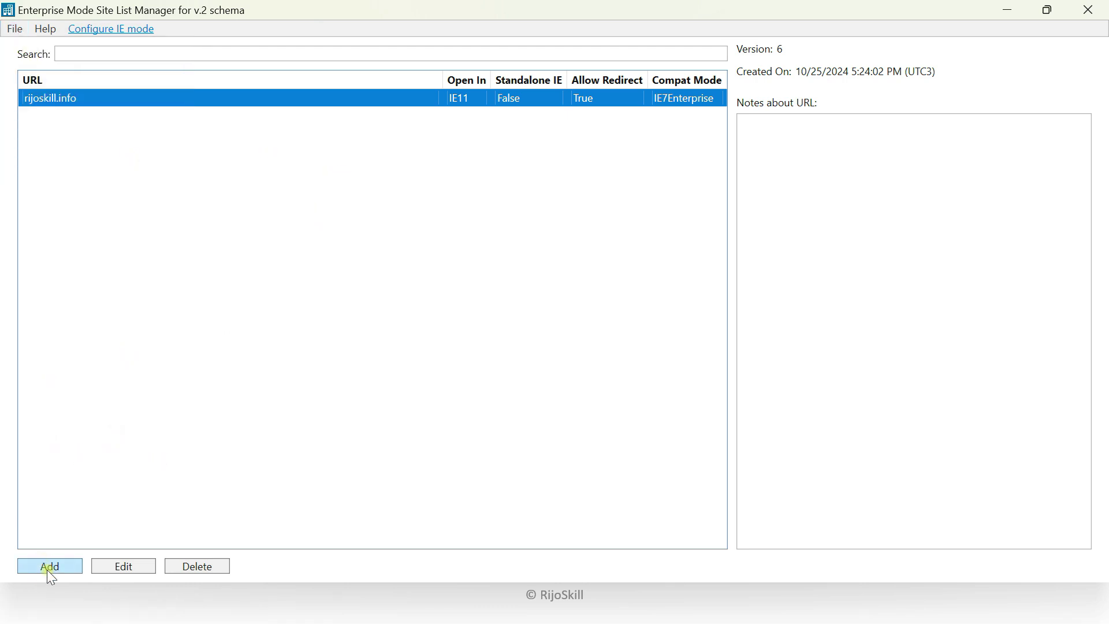
Step: Save the site list as an XML file named rijoskillinforsitelistiemode in the Downloads folder
left_click(14, 28)
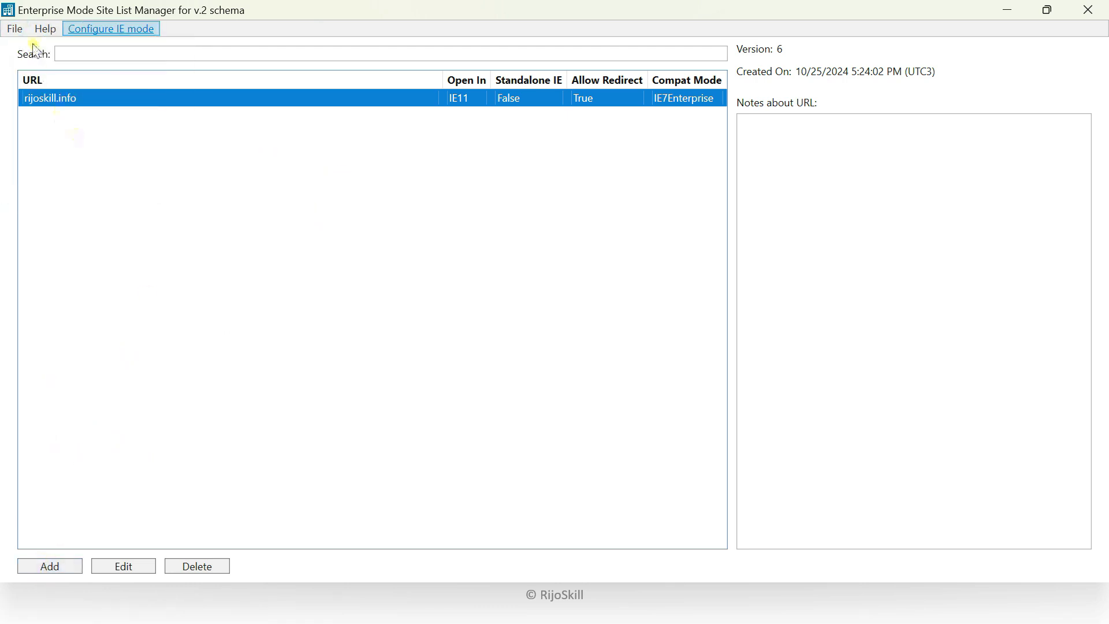
left_click(14, 28)
left_click(53, 128)
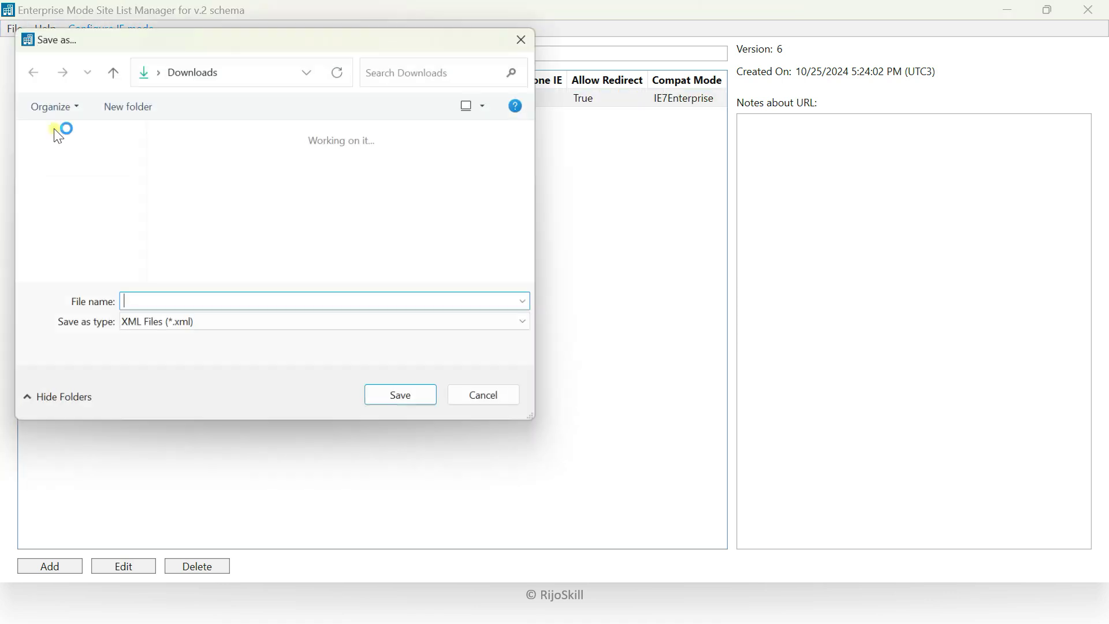
left_click(189, 303)
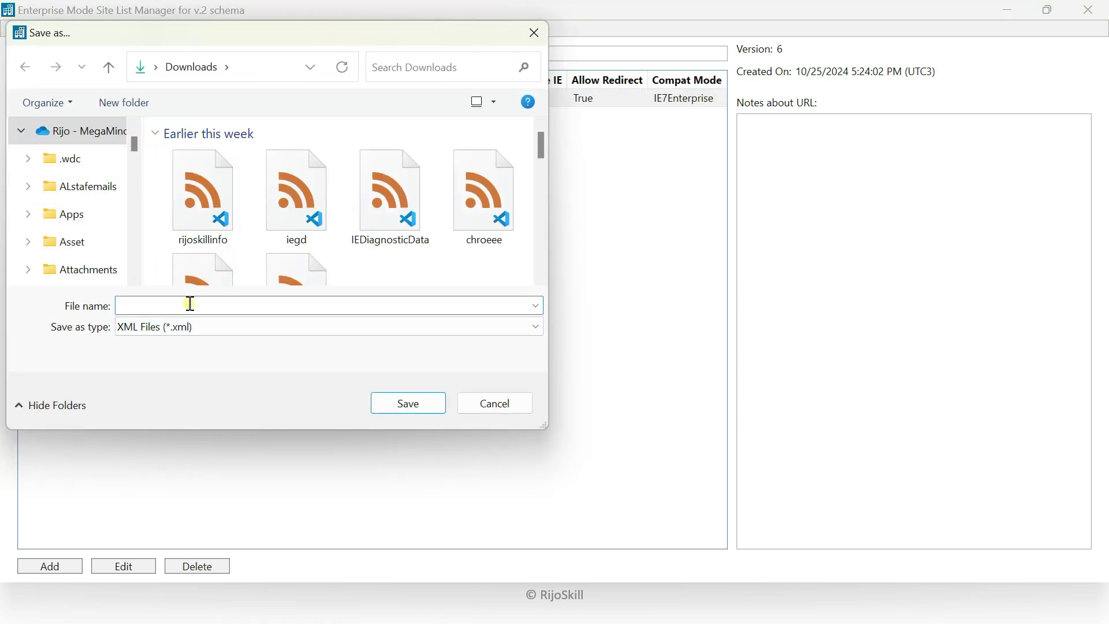
type("r")
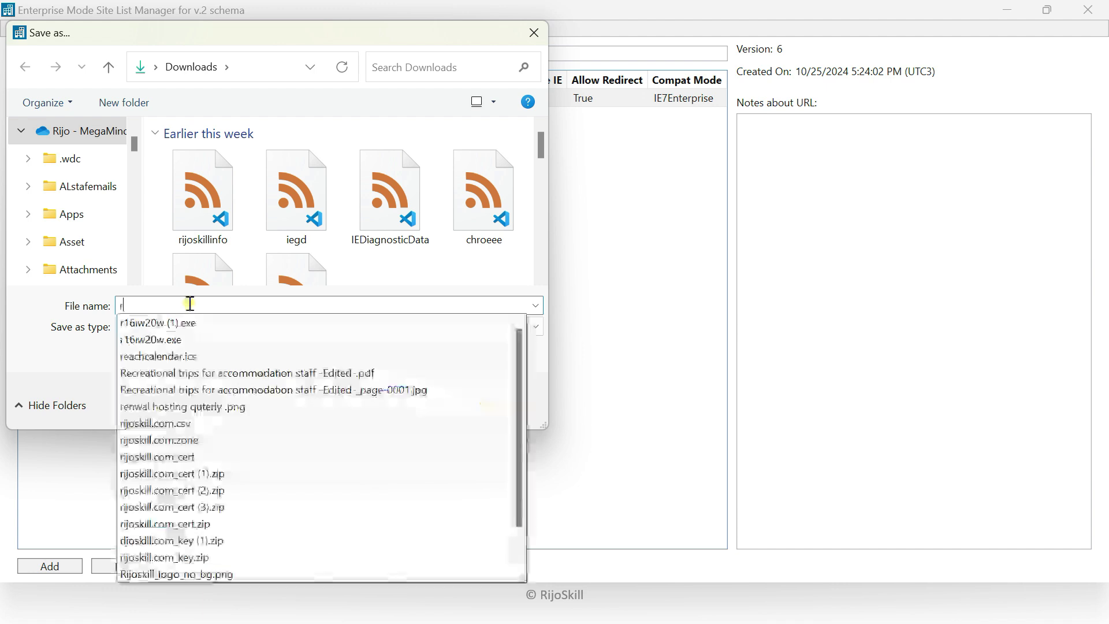
type("ijoskillinfor")
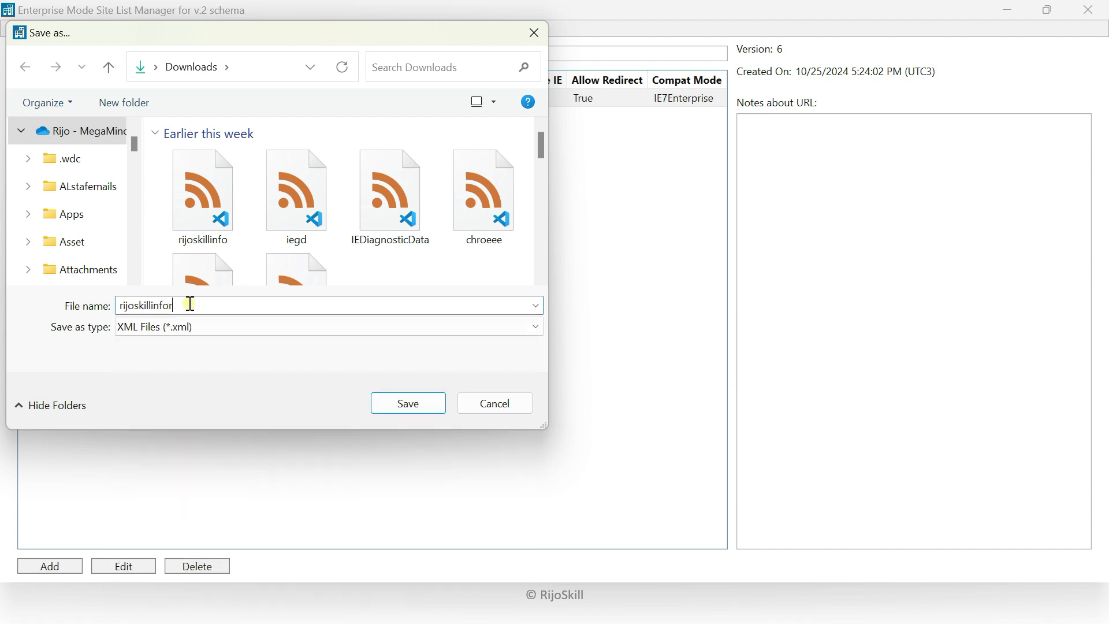
type("sitelistiemode")
left_click(396, 406)
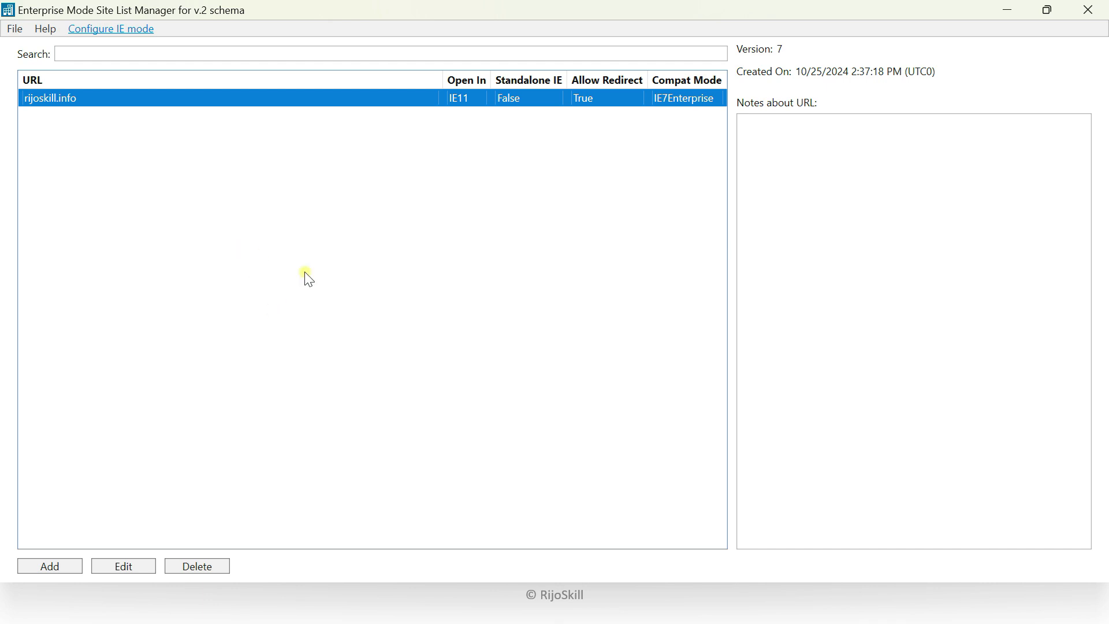
Step: Switch to cPanel File Manager in Chrome and select the public_html/ie folder
key("super+Tab")
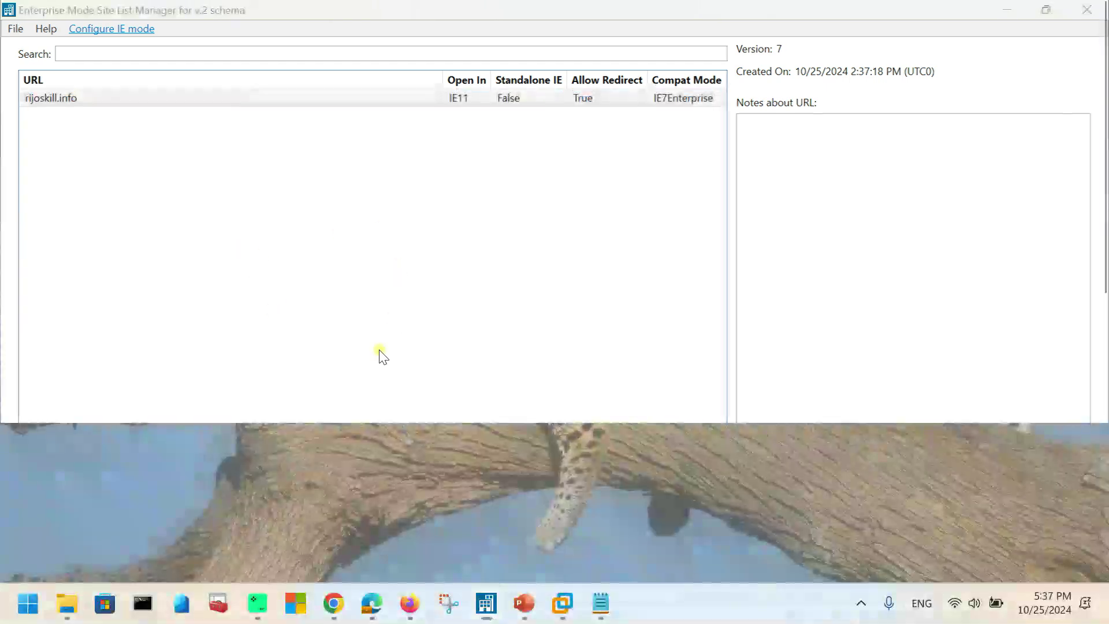
left_click(335, 601)
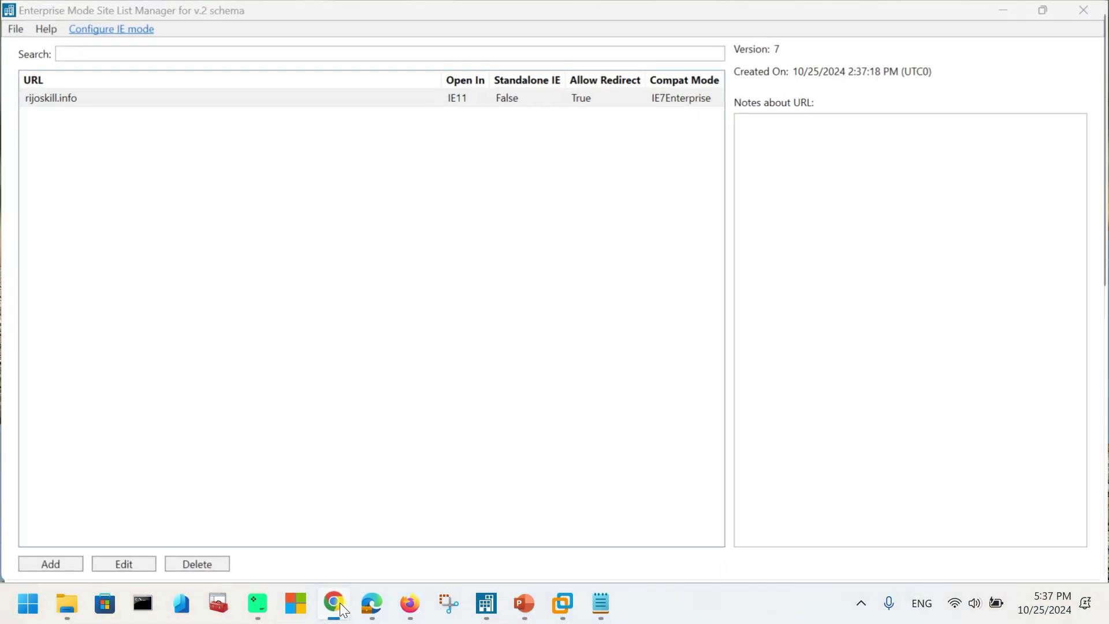
left_click(549, 17)
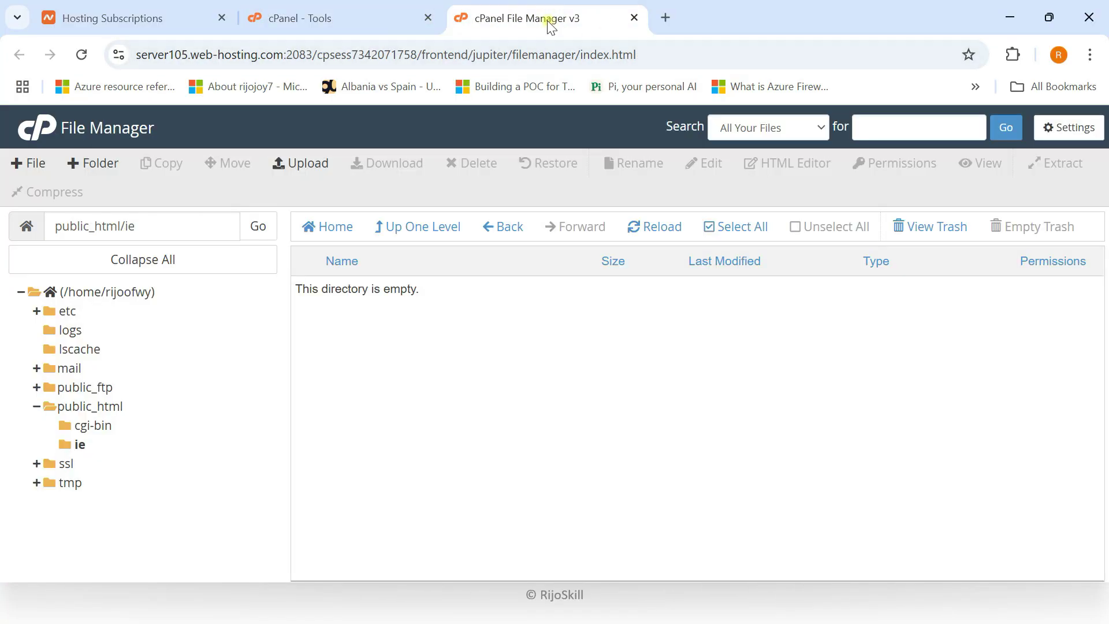
left_click(79, 444)
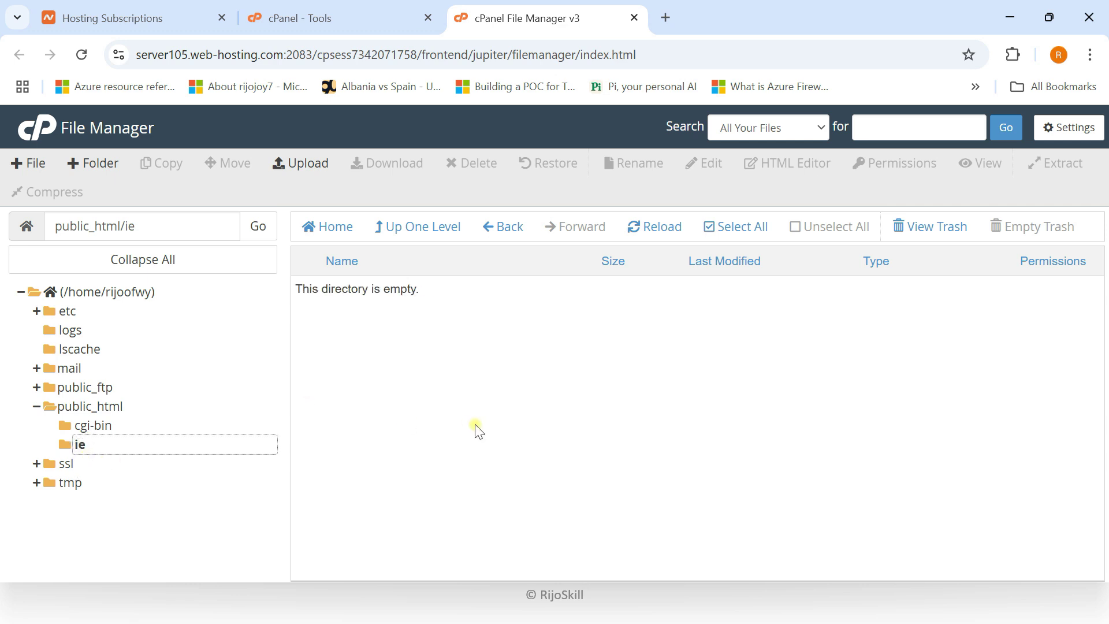
Step: Upload rijoskillinforsitelistiemode.xml from Downloads to the public_html/ie folder and return to the file manager
left_click(310, 160)
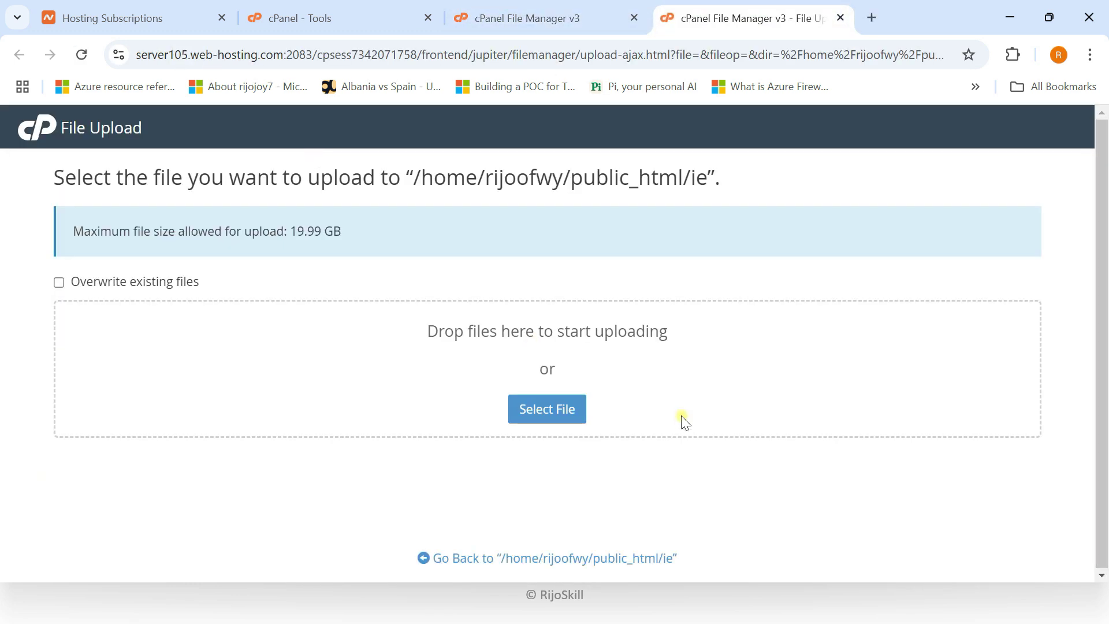
left_click(545, 419)
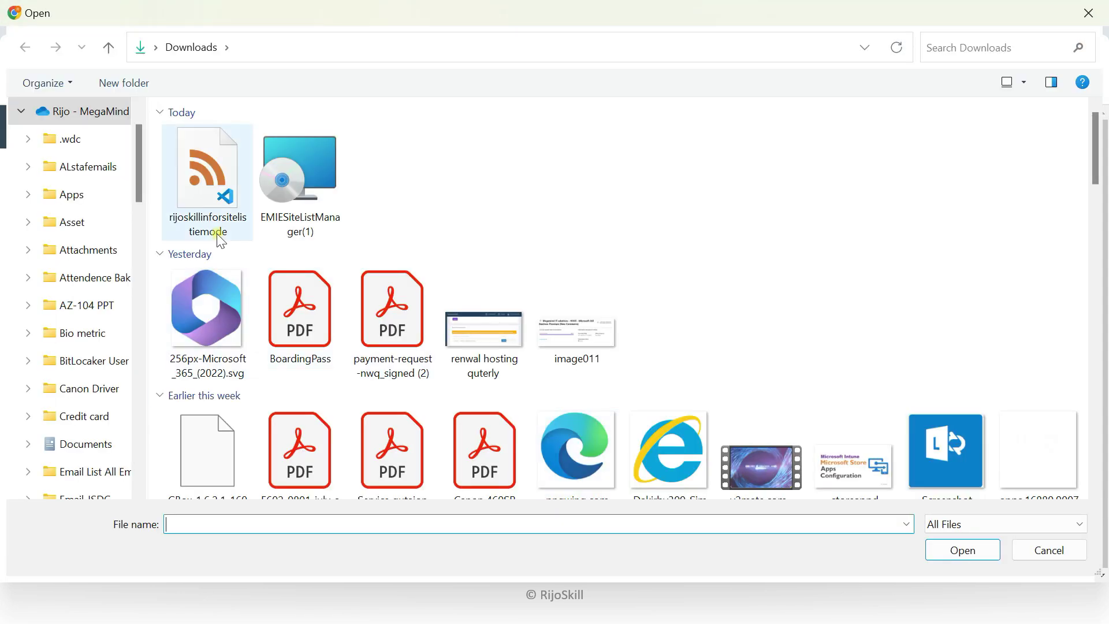
left_click(227, 195)
left_click(947, 554)
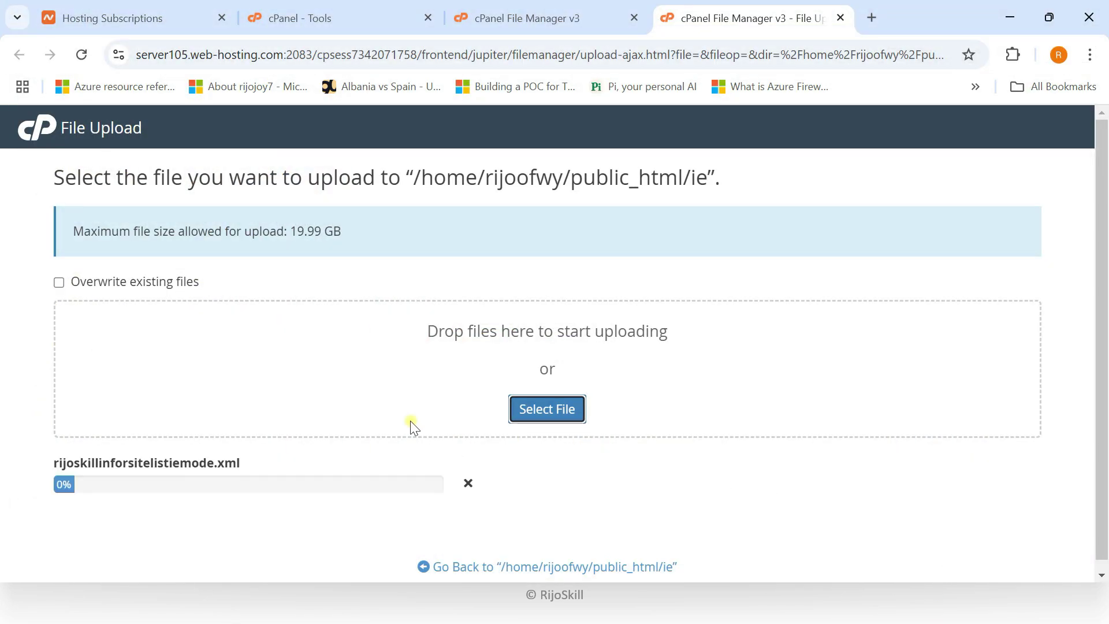
key("ctrl+Page_Up")
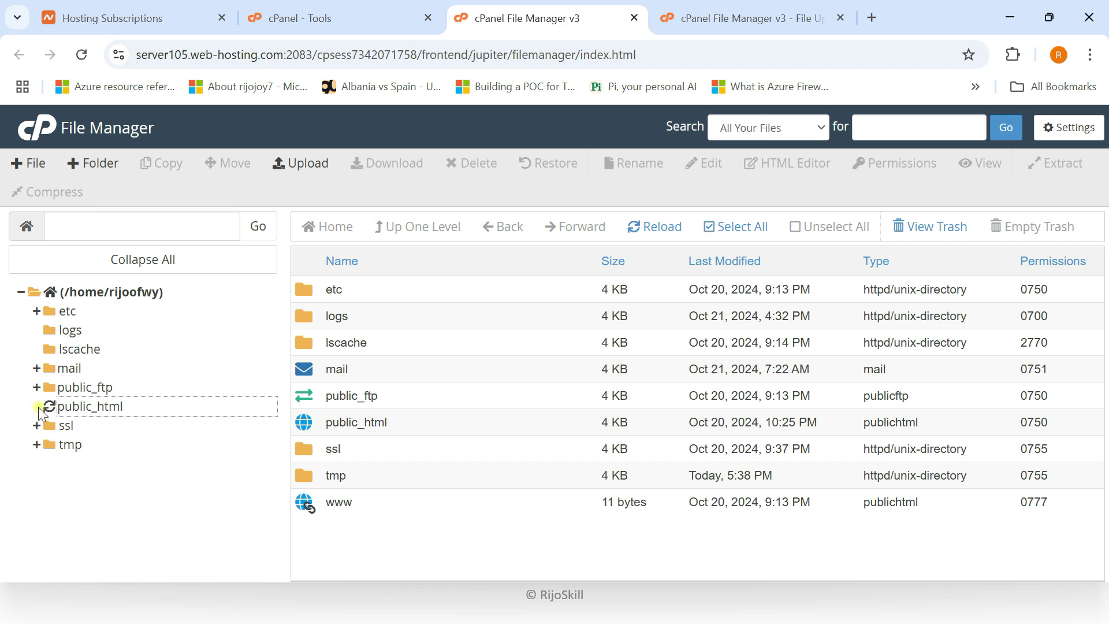
Step: Open the public_html/ie folder in the file manager and select the uploaded rijoskillinforsitelistiemode.xml file
left_click(80, 444)
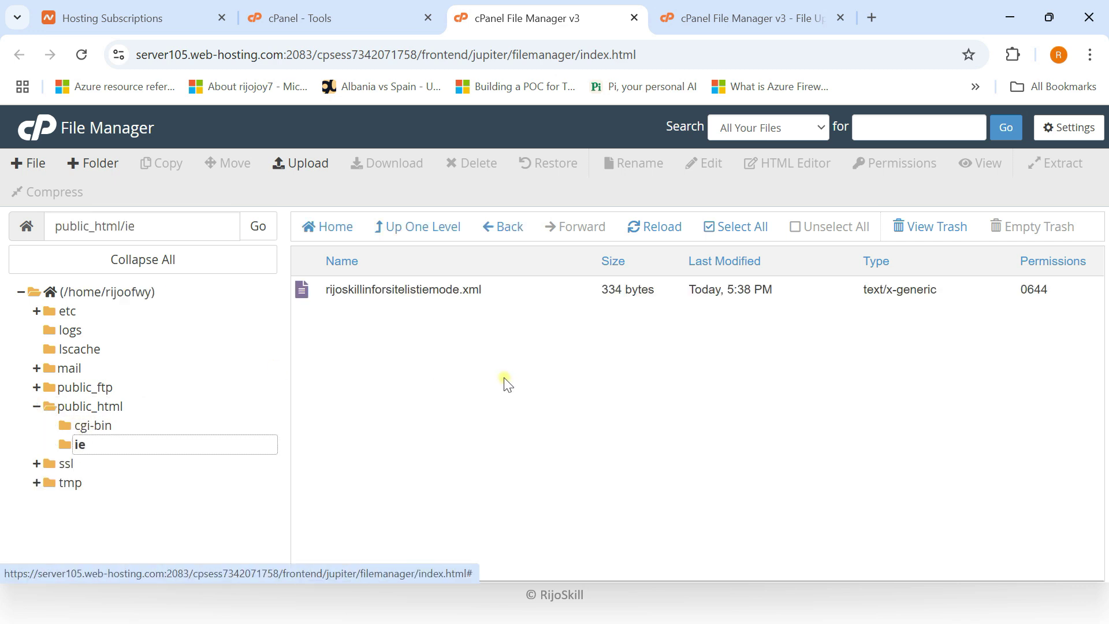
left_click(446, 293)
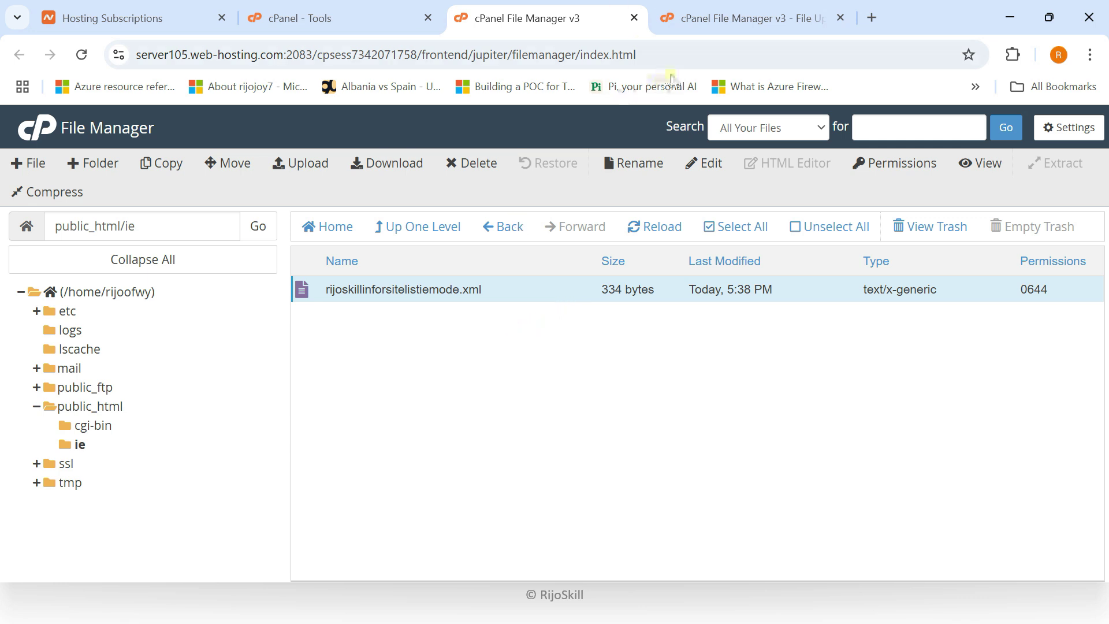
left_click(666, 57)
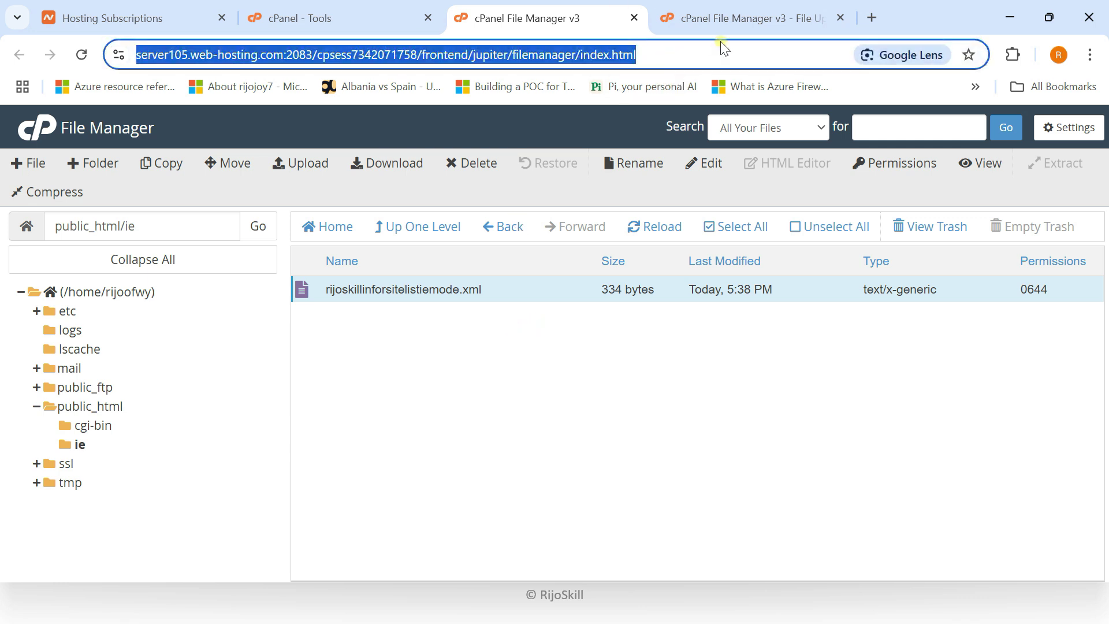
Step: Browse to rijoskill.info in a new browser tab and open rijoskillinforsitelistiemode.xml from its ie folder
left_click(871, 17)
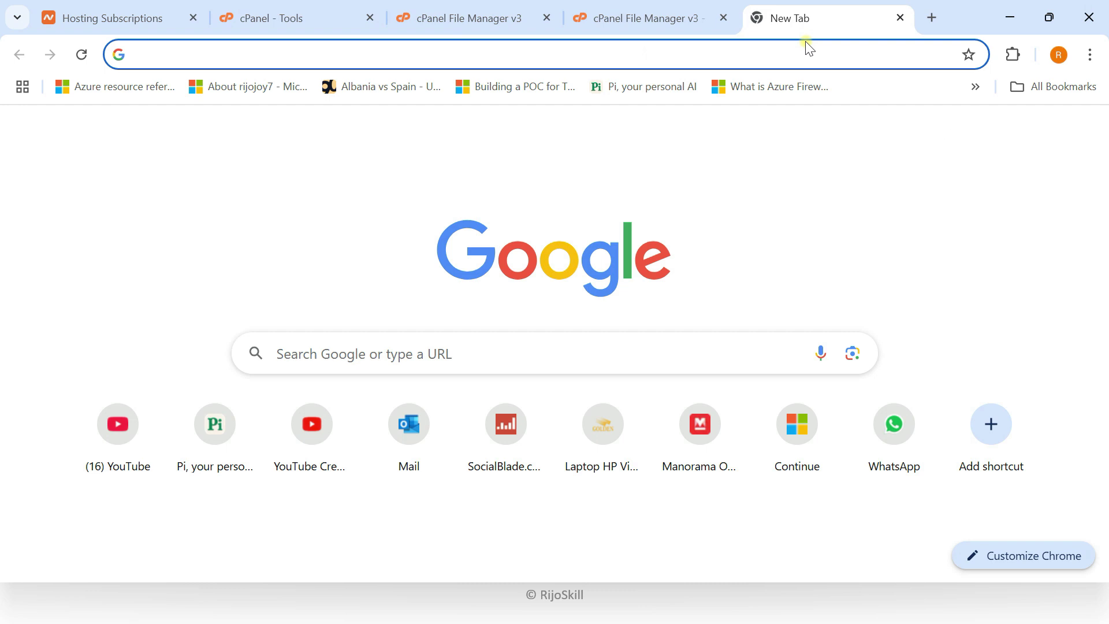
type("rijo")
key("Return")
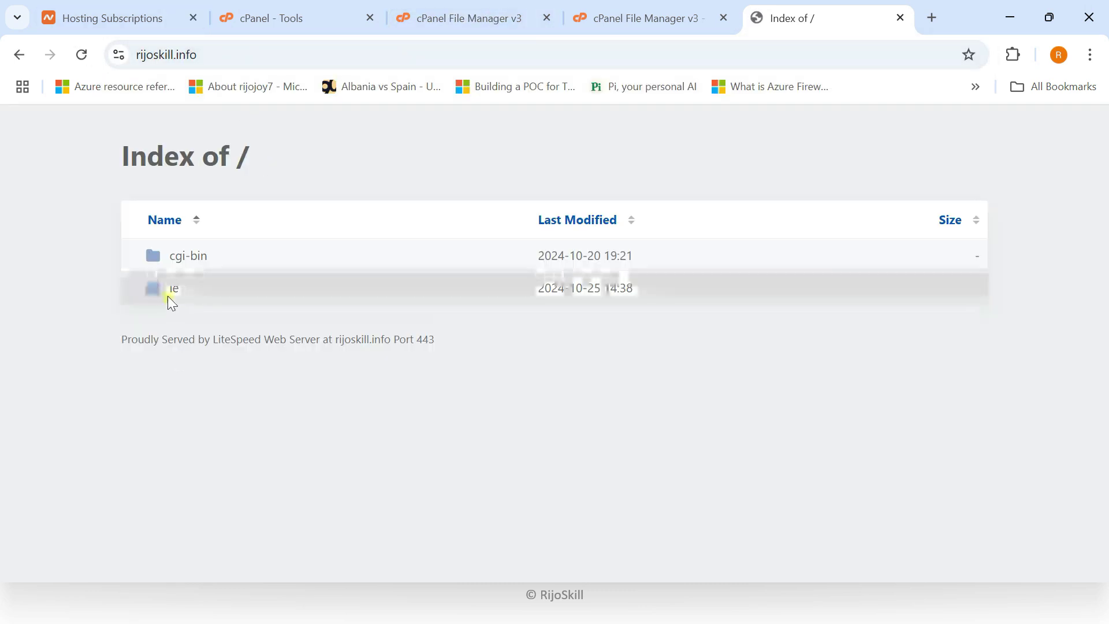
left_click(174, 294)
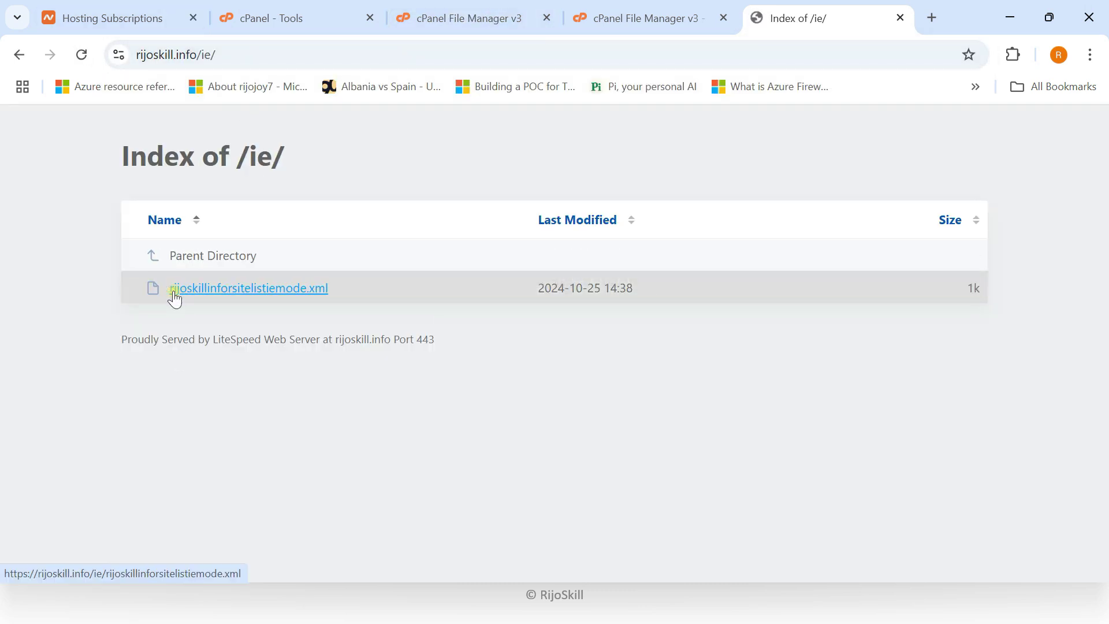
left_click(227, 292)
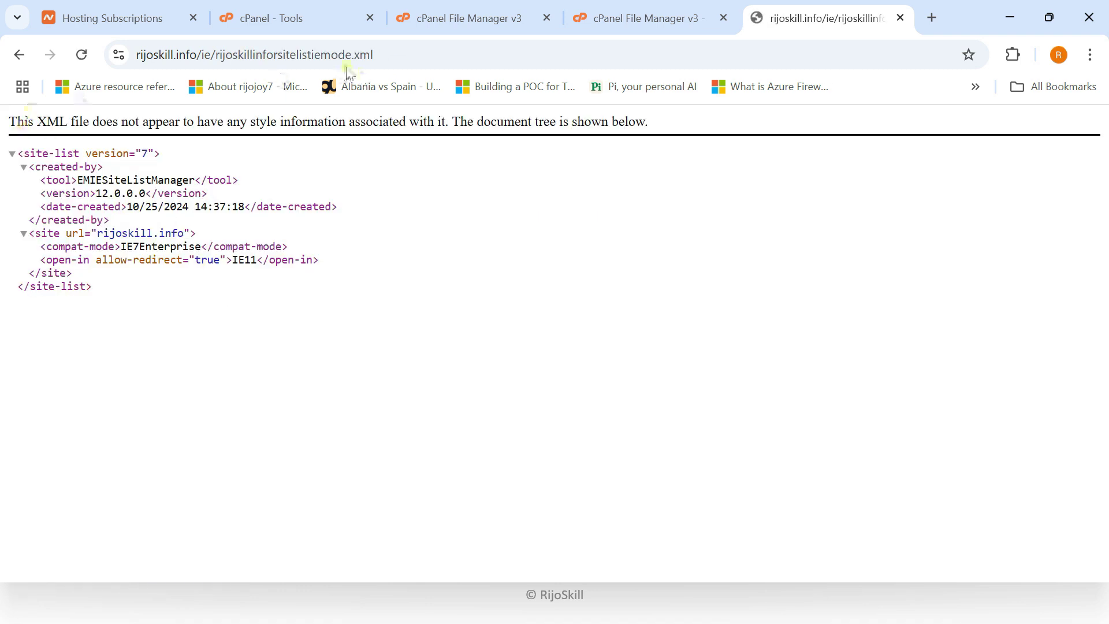
Step: Copy the web address of the hosted site list XML file
left_click(403, 54)
right_click(260, 68)
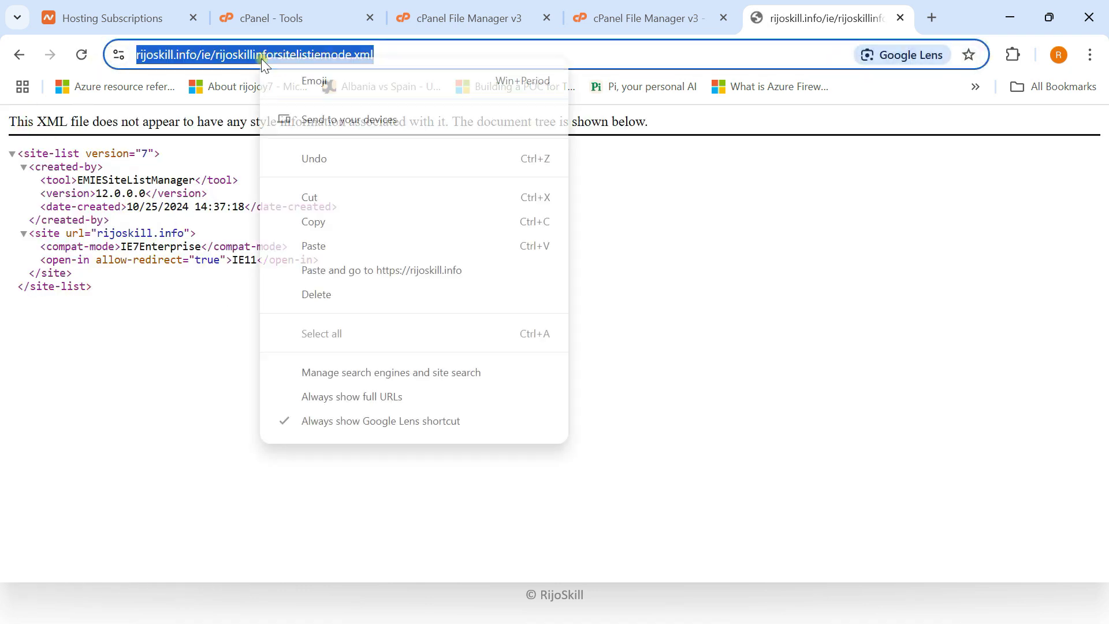
left_click(323, 220)
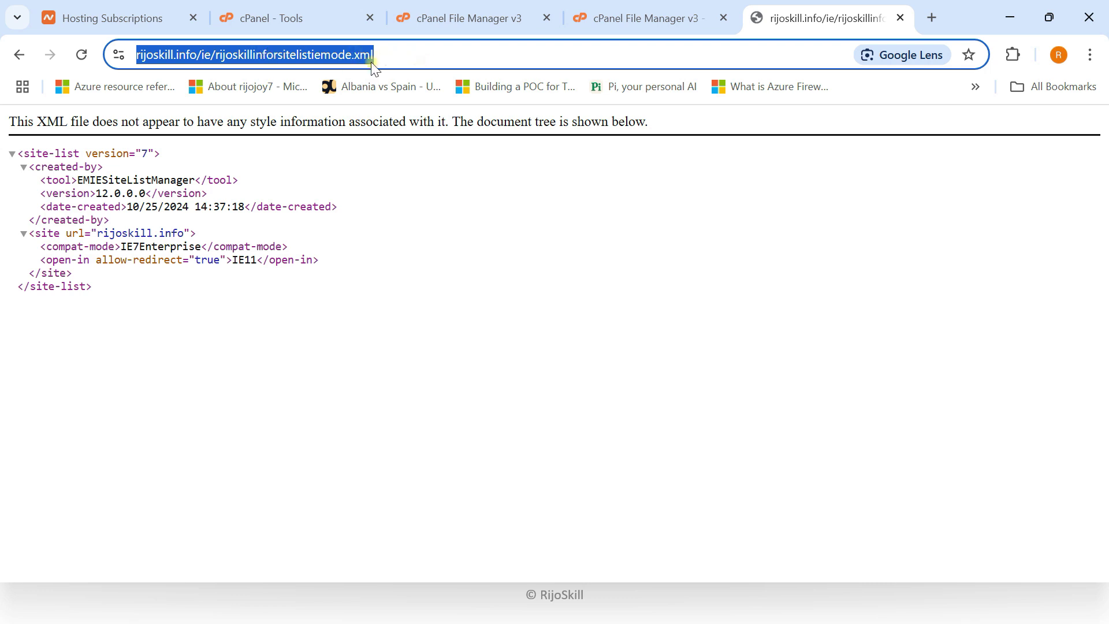
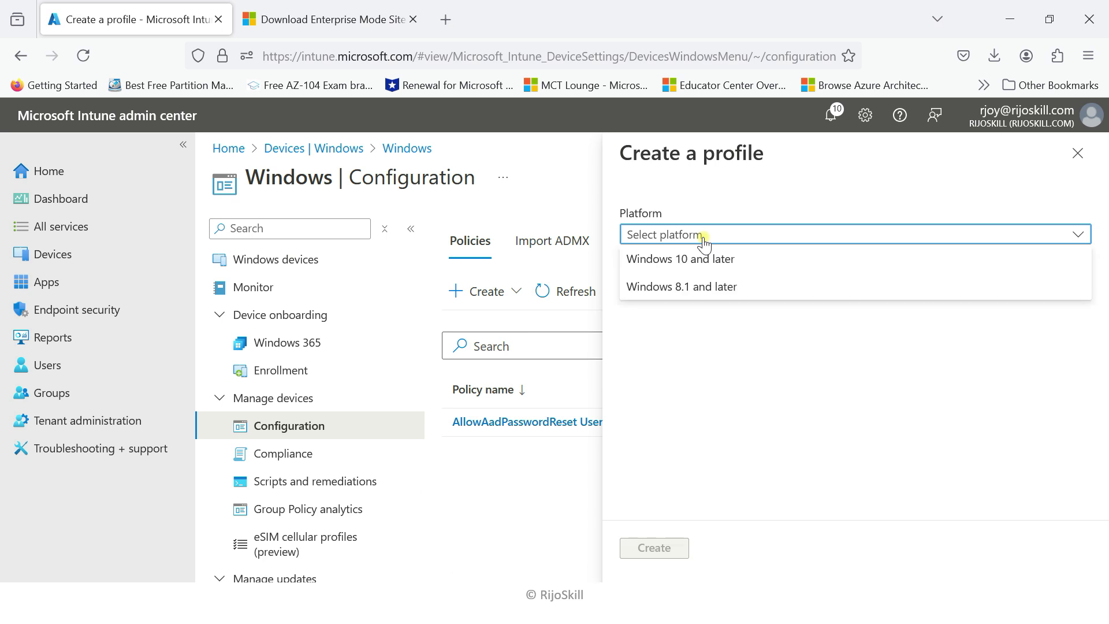
Step: In the Microsoft Intune admin center, create a Windows 10 and later profile from the Administrative templates template
left_click(701, 254)
left_click(673, 296)
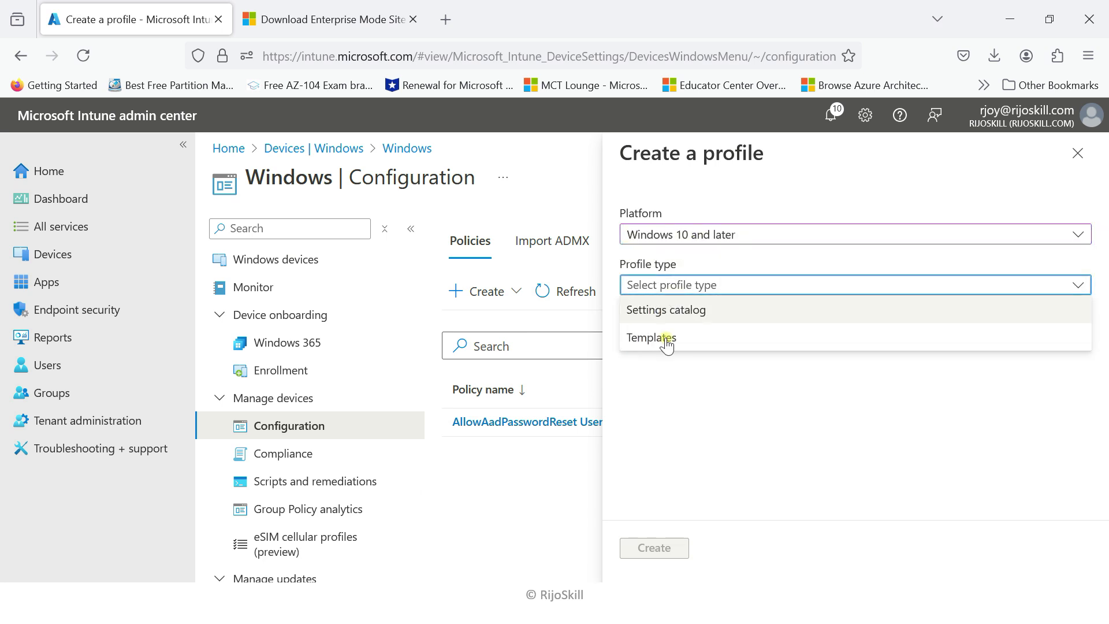
left_click(657, 344)
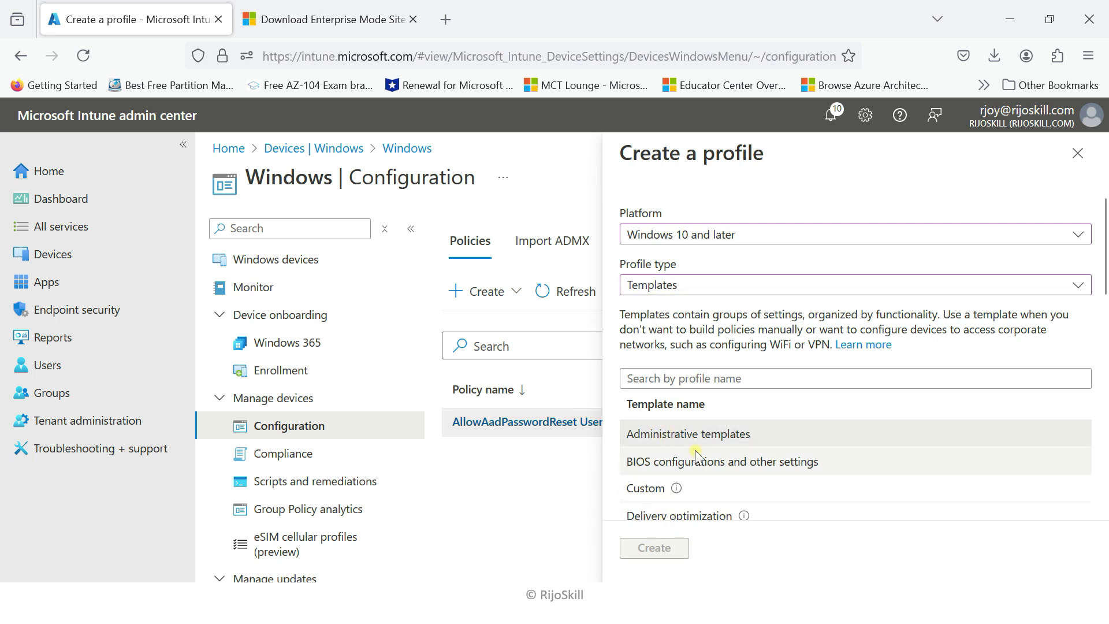
double_click(686, 435)
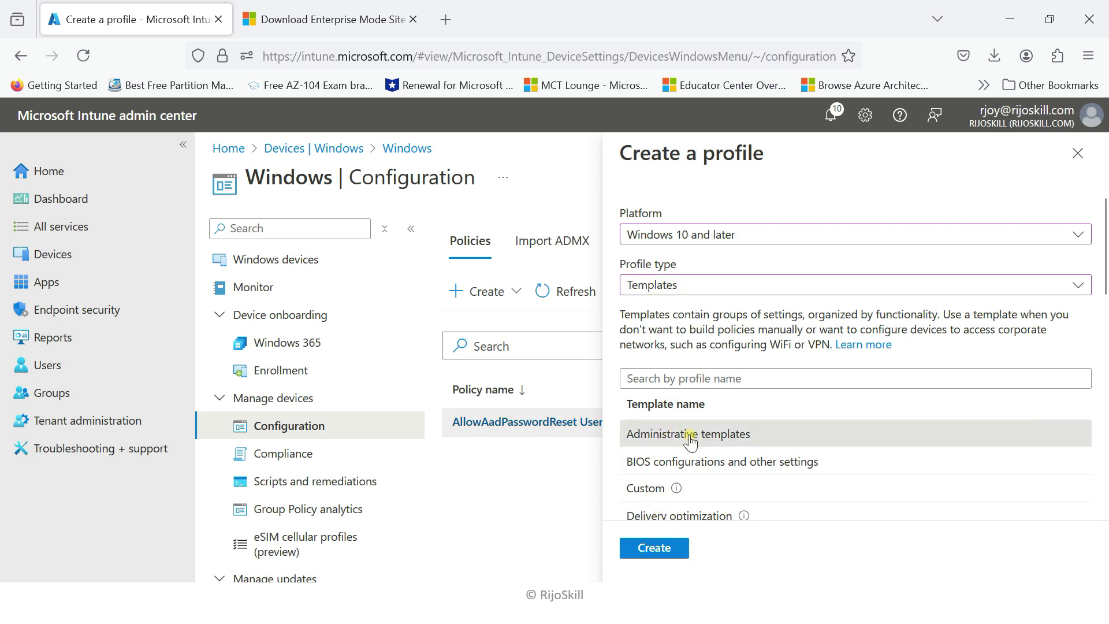
left_click(652, 548)
Step: Name the profile "IE mode integration edge browser", reuse that text plus the creator's name as description, and proceed to the configuration settings
left_click(543, 286)
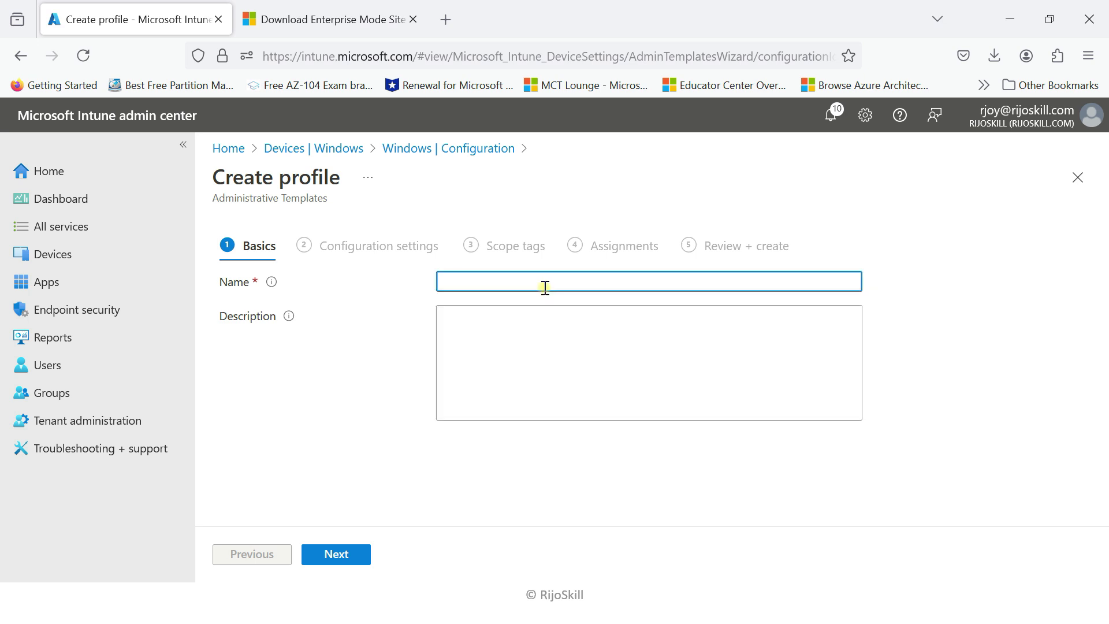
type("IE mode integration edge browser")
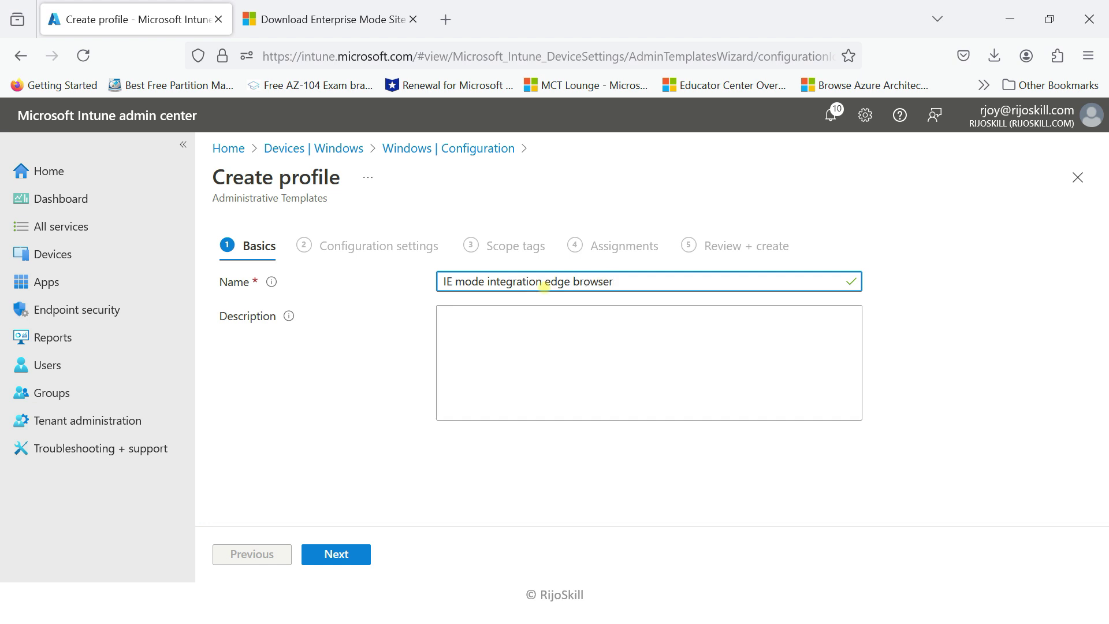
left_click_drag(622, 280, 428, 278)
key("ctrl+c")
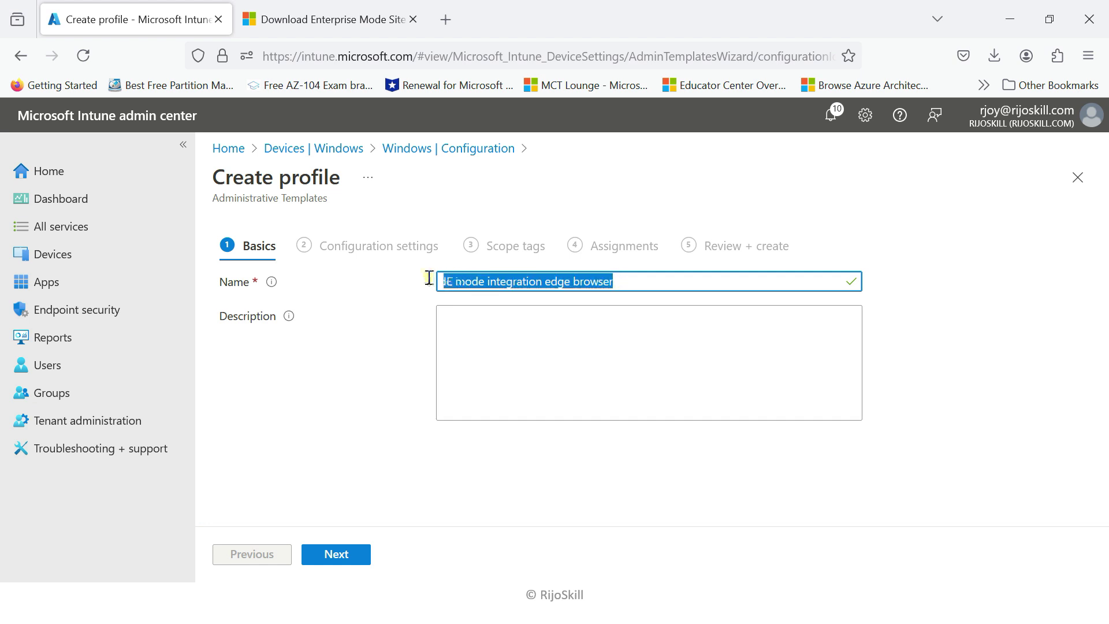
left_click(515, 330)
key("ctrl+v")
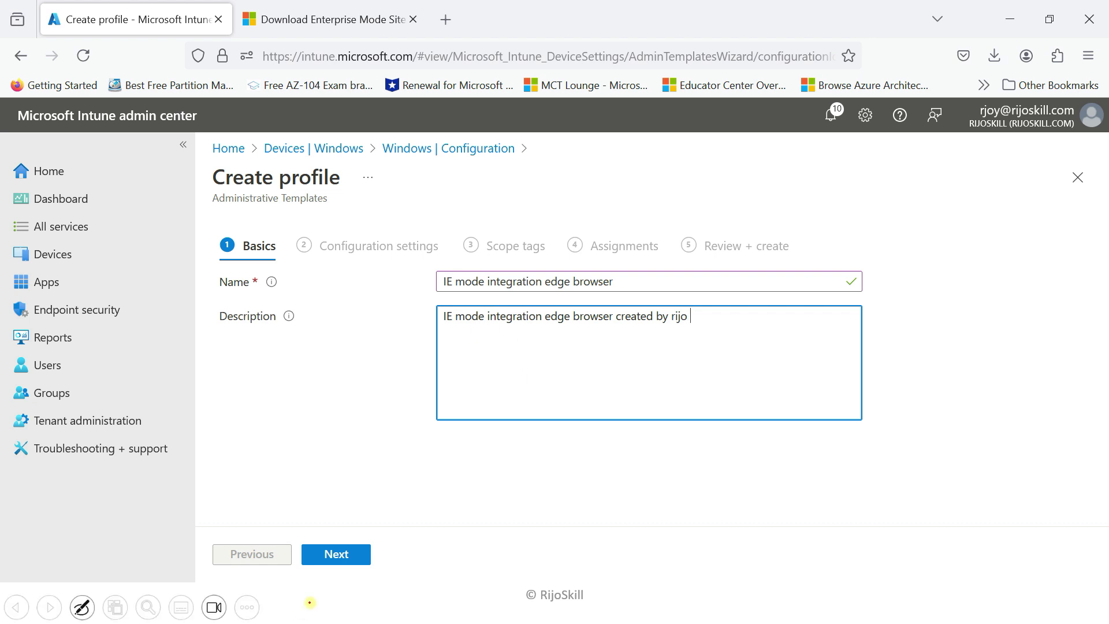
left_click(337, 555)
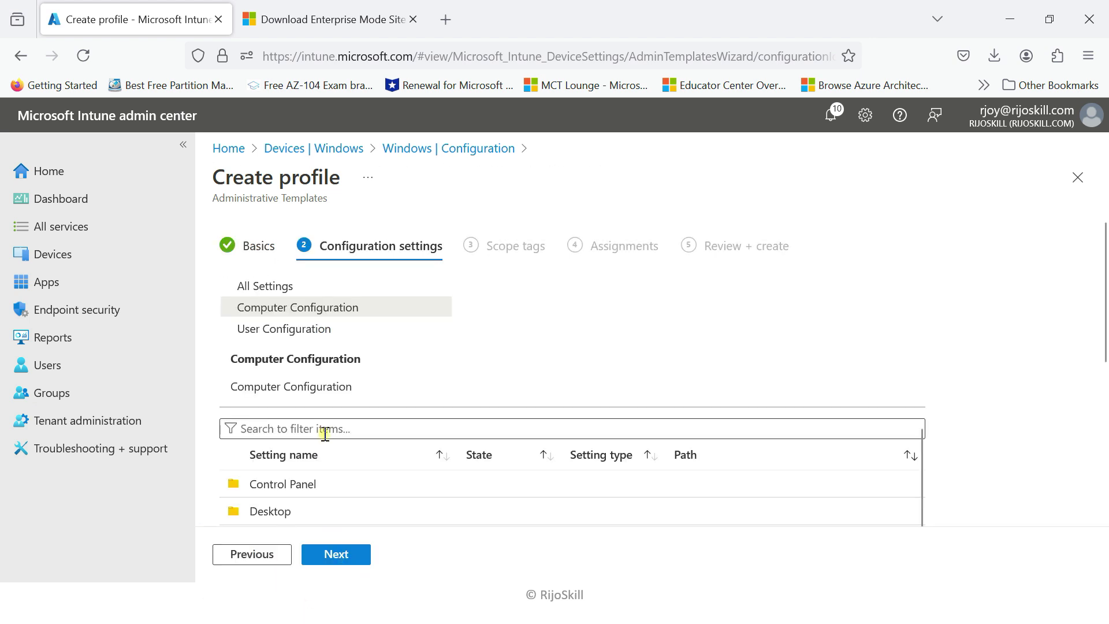
Step: Open the Microsoft Edge folder under Computer Configuration and look through its setting categories
scroll(321, 433, "down", 3)
scroll(322, 455, "up", 3)
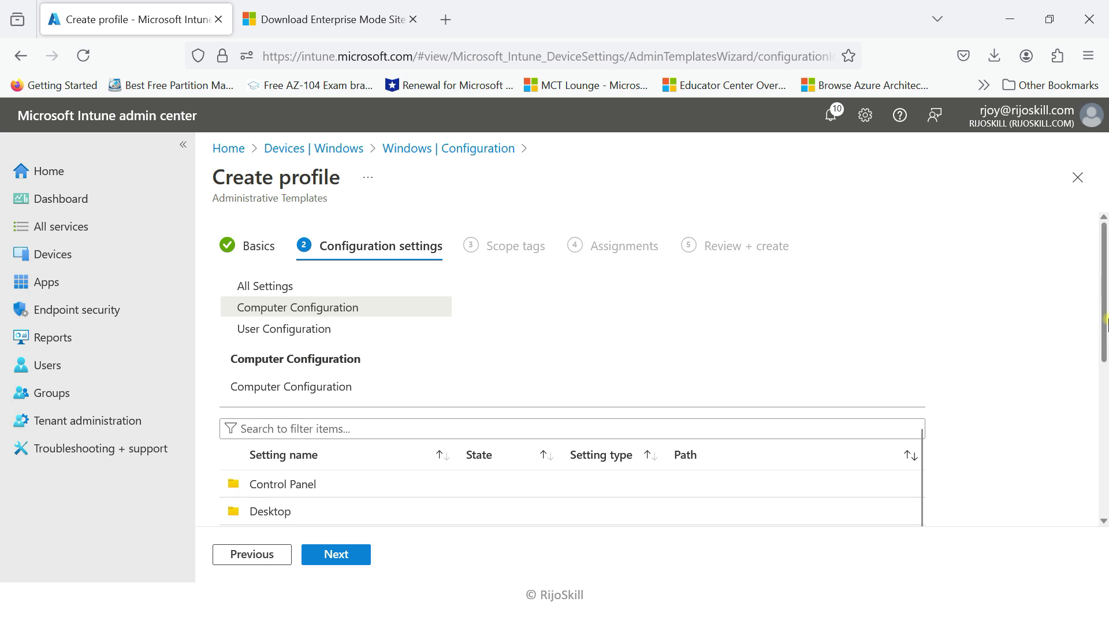
scroll(1104, 321, "down", 3)
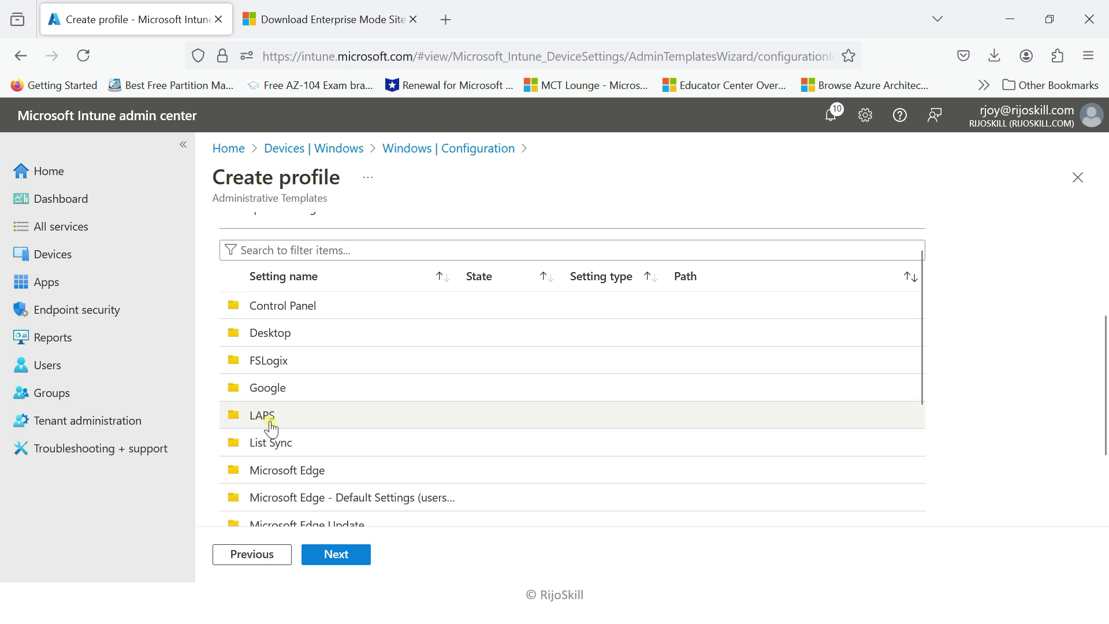
left_click(303, 469)
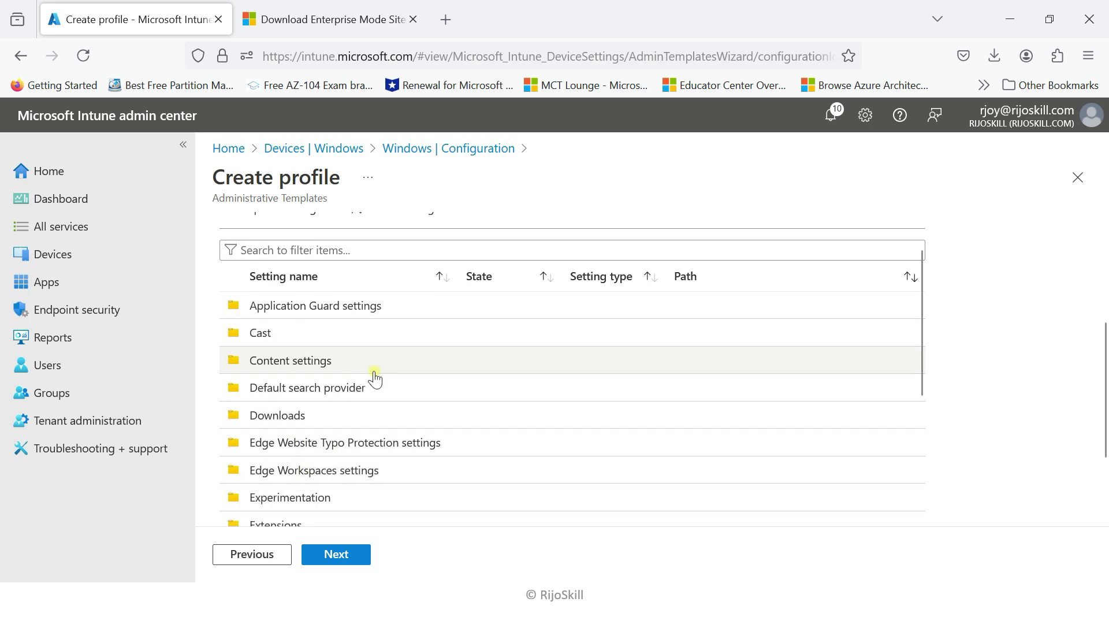
scroll(374, 376, "down", 2)
scroll(374, 376, "down", 2)
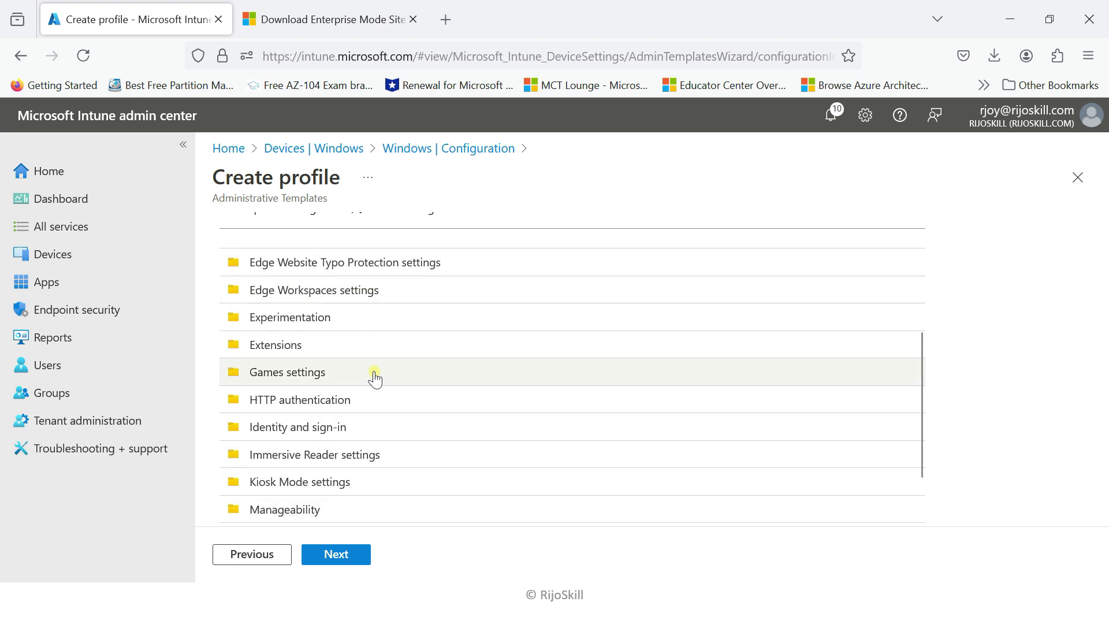
scroll(374, 377, "up", 2)
scroll(315, 427, "down", 2)
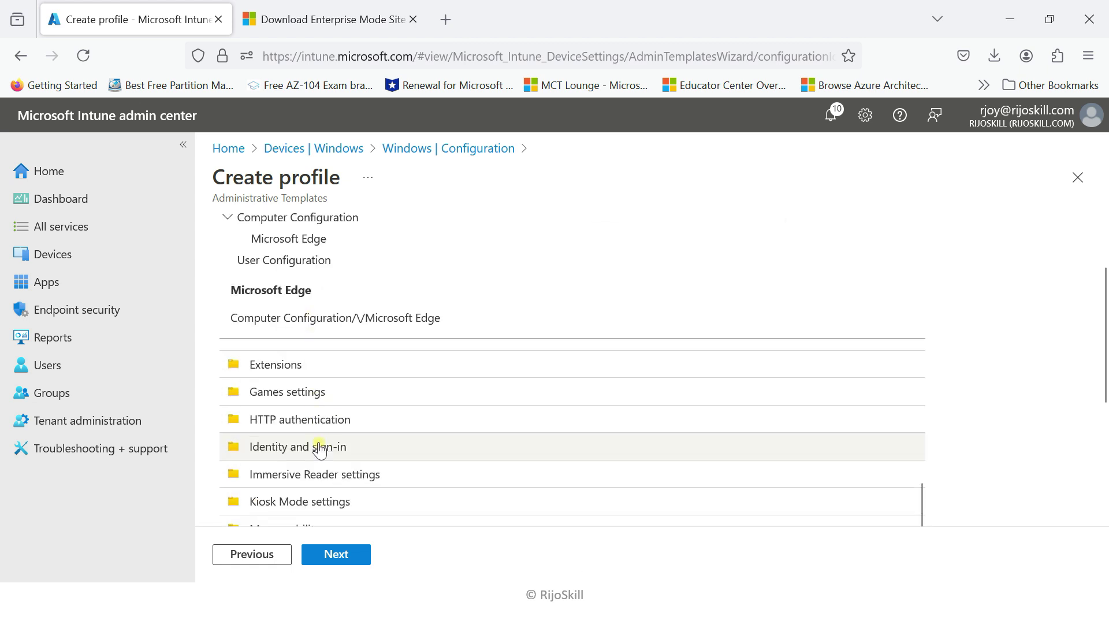
scroll(320, 450, "up", 3)
Step: Filter the Microsoft Edge settings by "Configure Internet Explorer"
left_click(307, 449)
type("Configure Internet Explorer integration to Enabled")
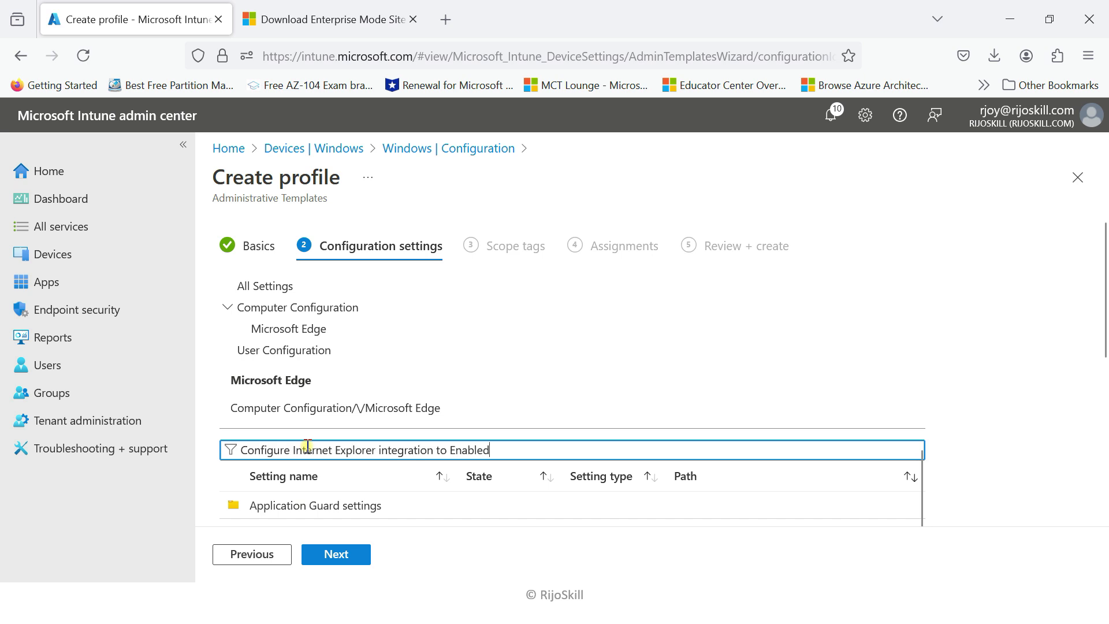
left_click_drag(370, 449, 540, 451)
key("BackSpace")
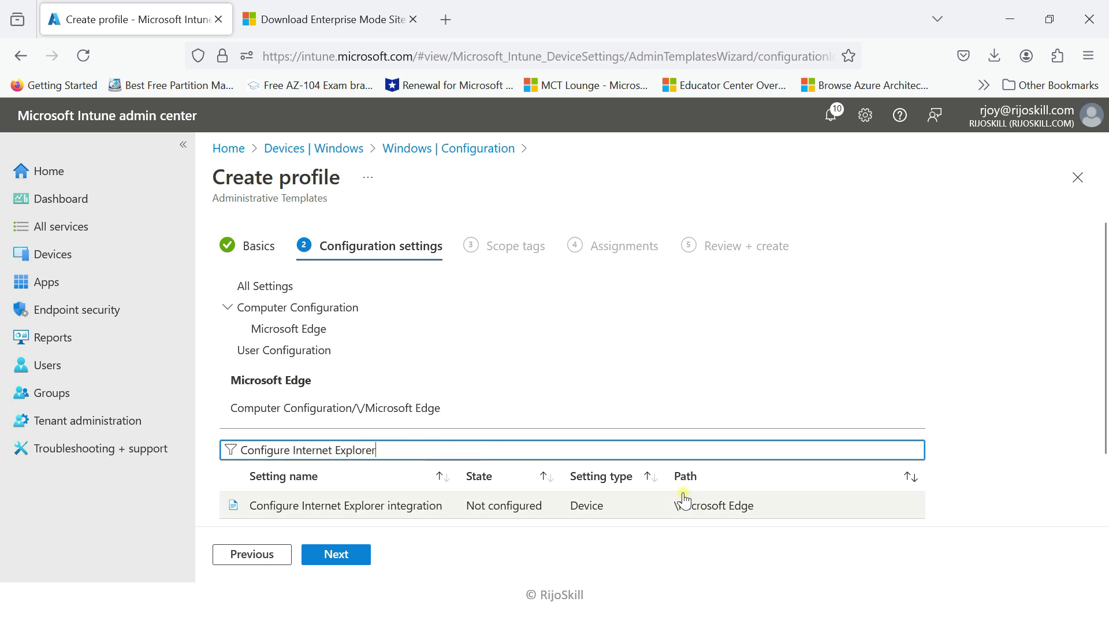
Step: Set Configure Internet Explorer integration to Enabled with the Internet Explorer mode option and save the setting
scroll(647, 519, "down", 2)
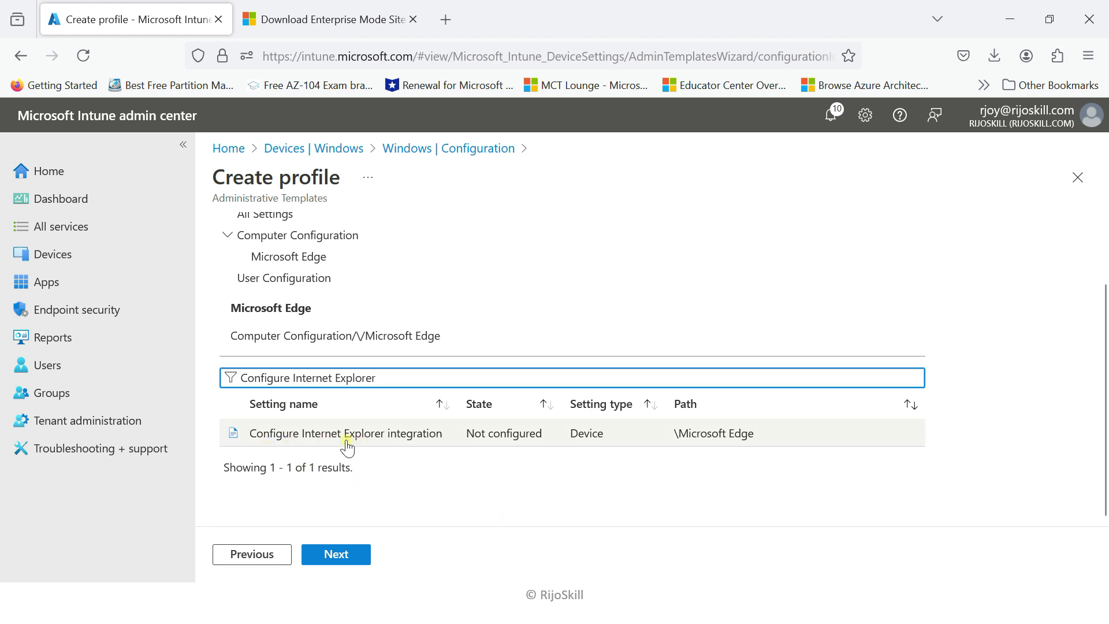
left_click(397, 445)
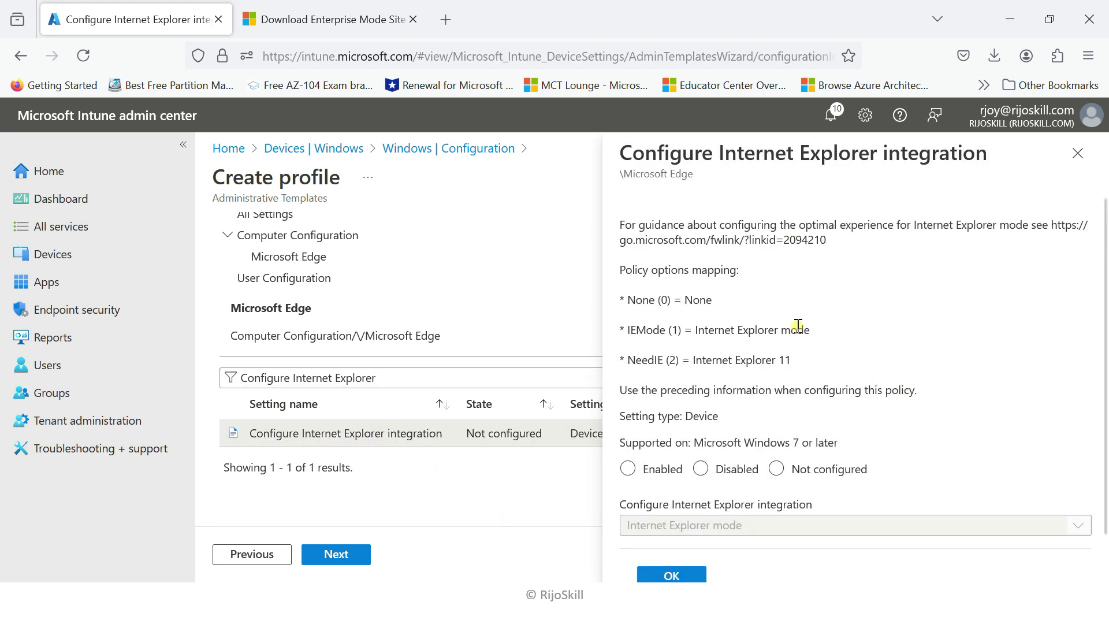
scroll(768, 395, "down", 1)
left_click(642, 434)
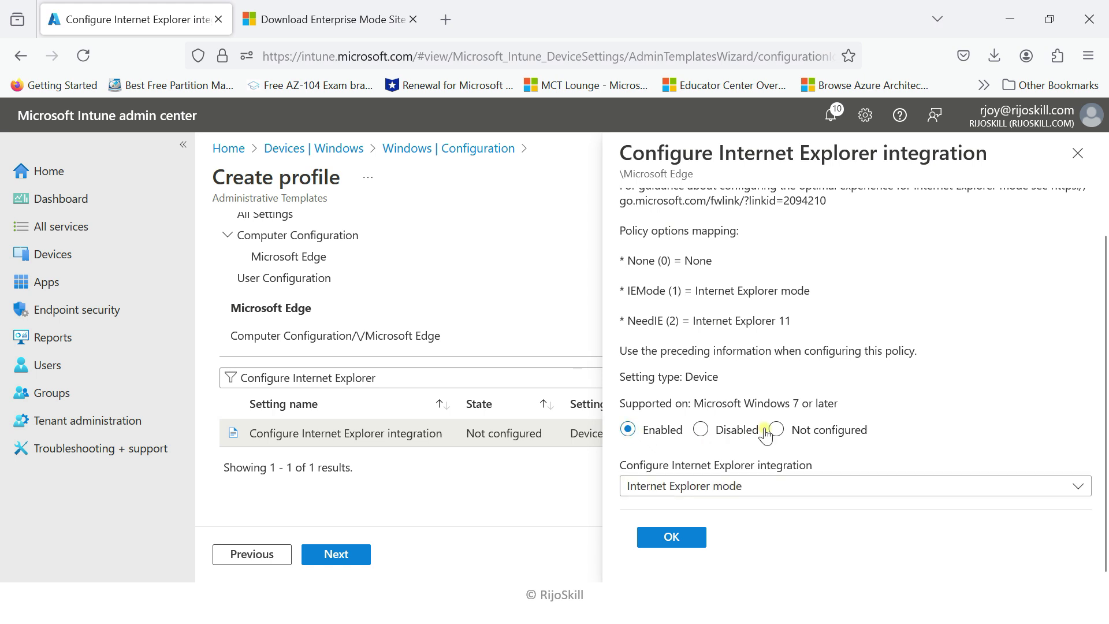
scroll(677, 259, "up", 1)
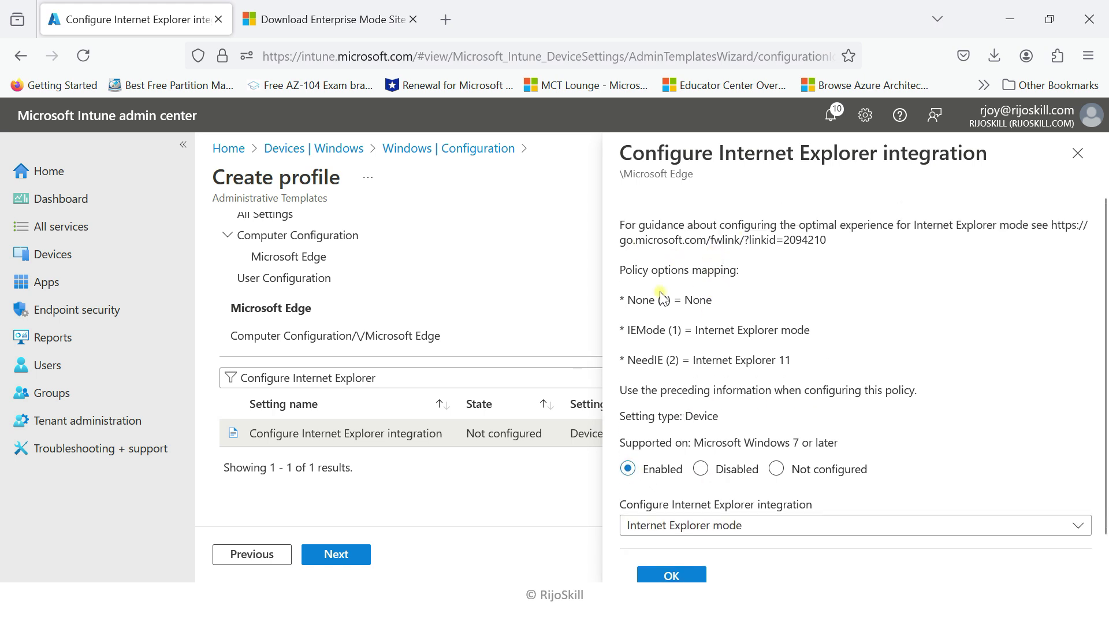
scroll(669, 312, "down", 1)
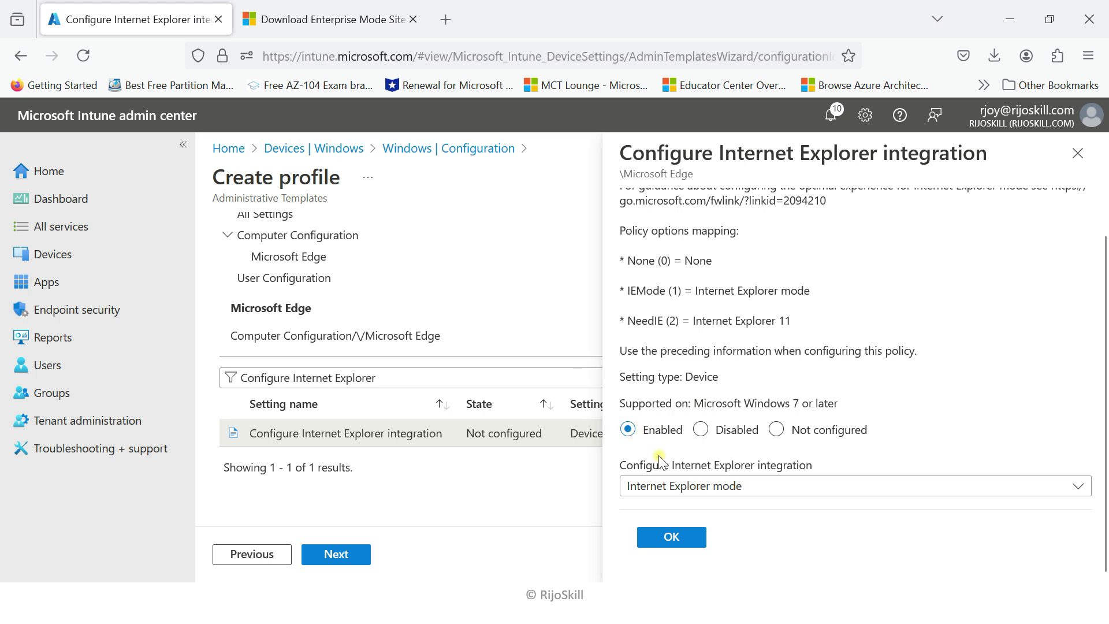
left_click(690, 488)
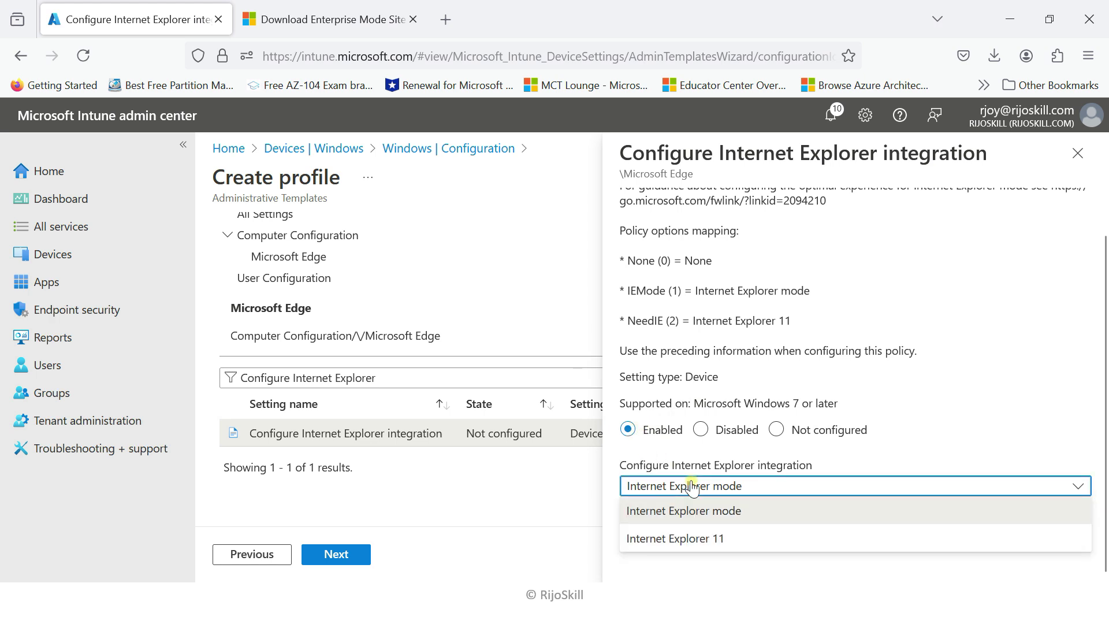
left_click(681, 511)
left_click(667, 536)
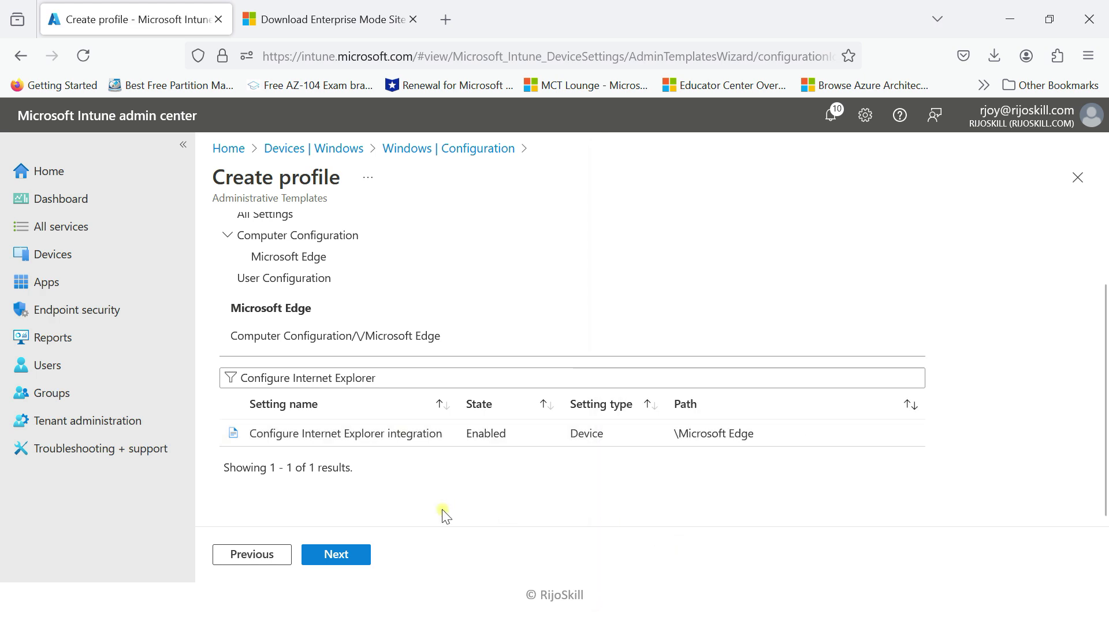
Step: Keep the Default scope tag and proceed to the profile's group assignments
left_click(340, 556)
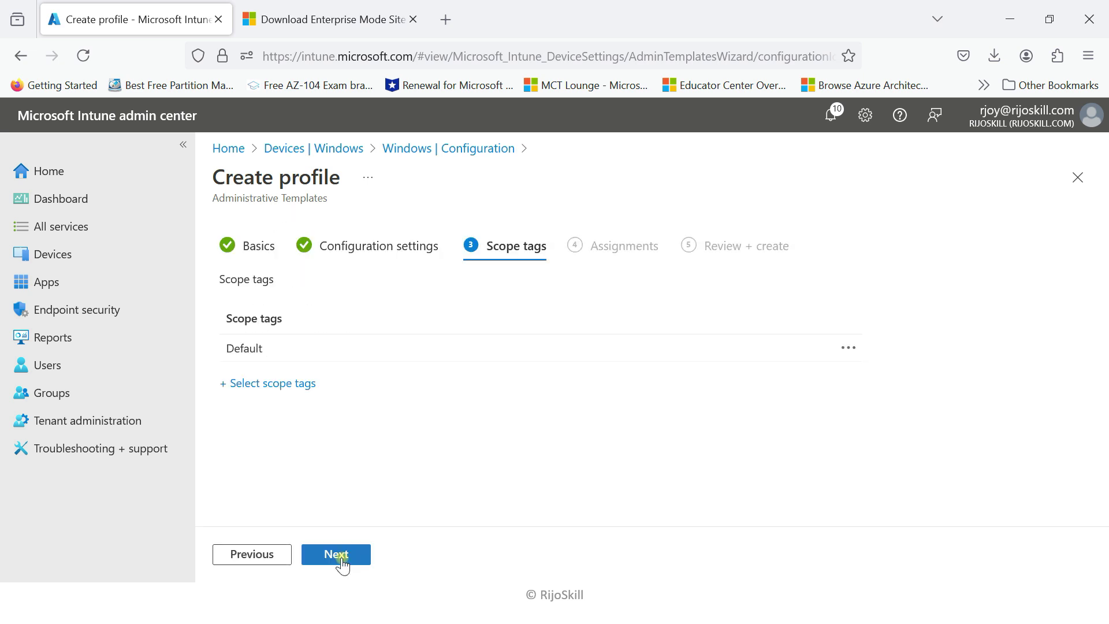
left_click(359, 558)
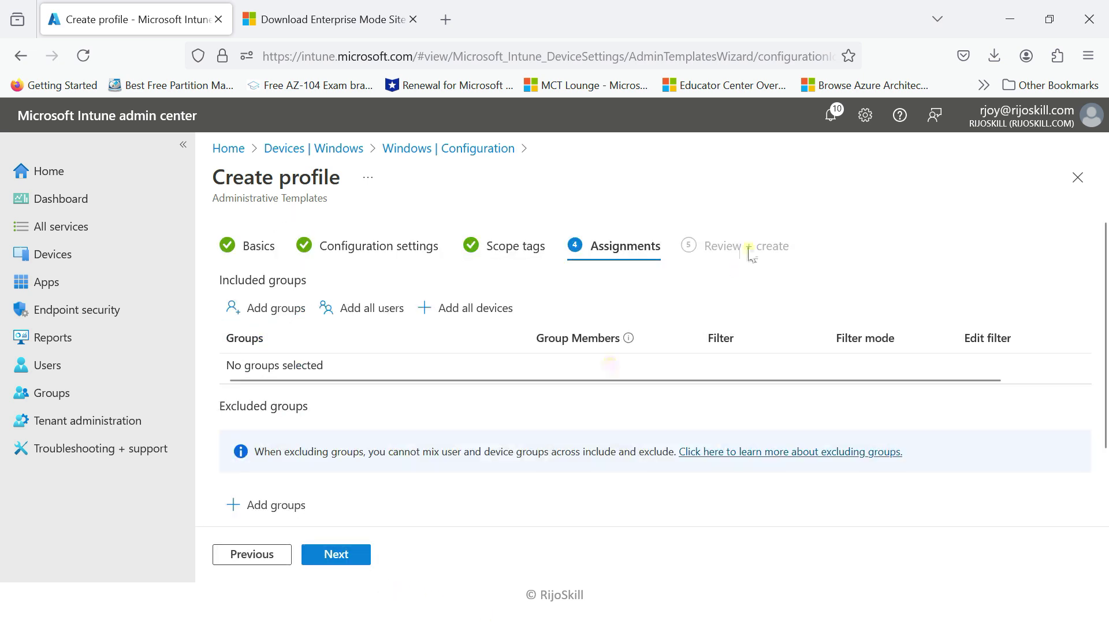
scroll(349, 433, "down", 2)
scroll(300, 358, "up", 2)
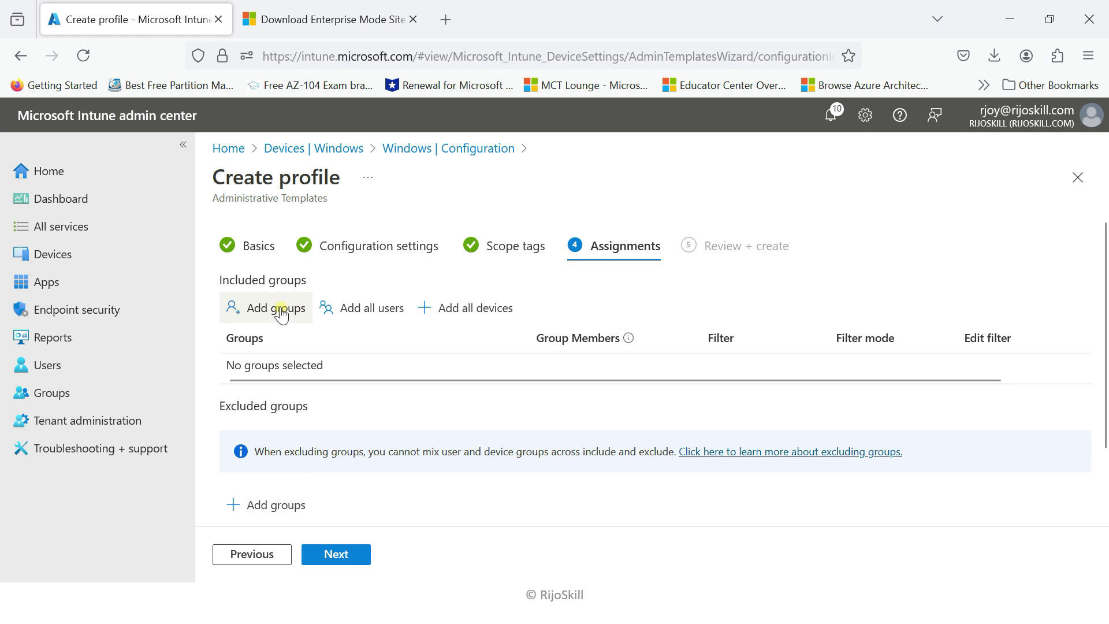
Step: Include AppDevicegroup in the profile's assignments and proceed to the review
left_click(306, 322)
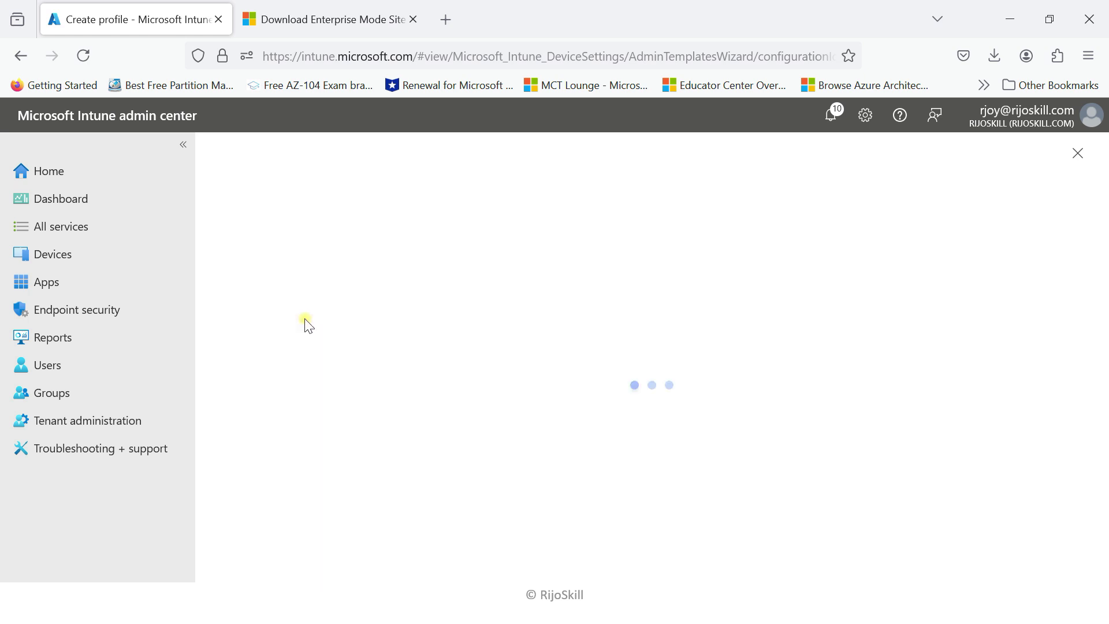
left_click(269, 328)
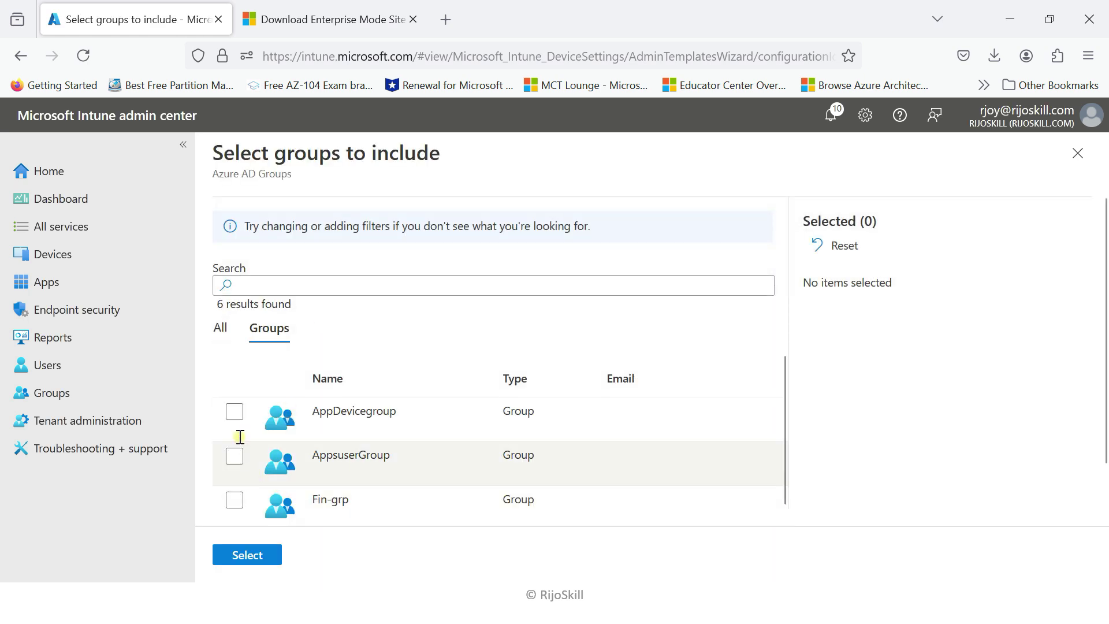
left_click(234, 412)
left_click(254, 554)
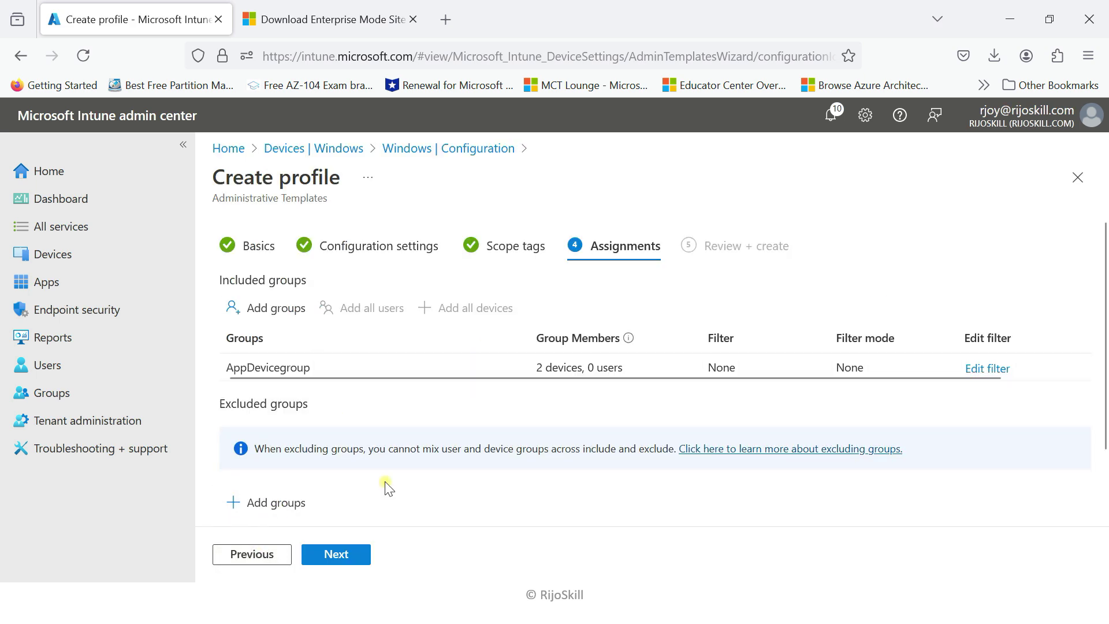
scroll(387, 488, "down", 1)
left_click(340, 554)
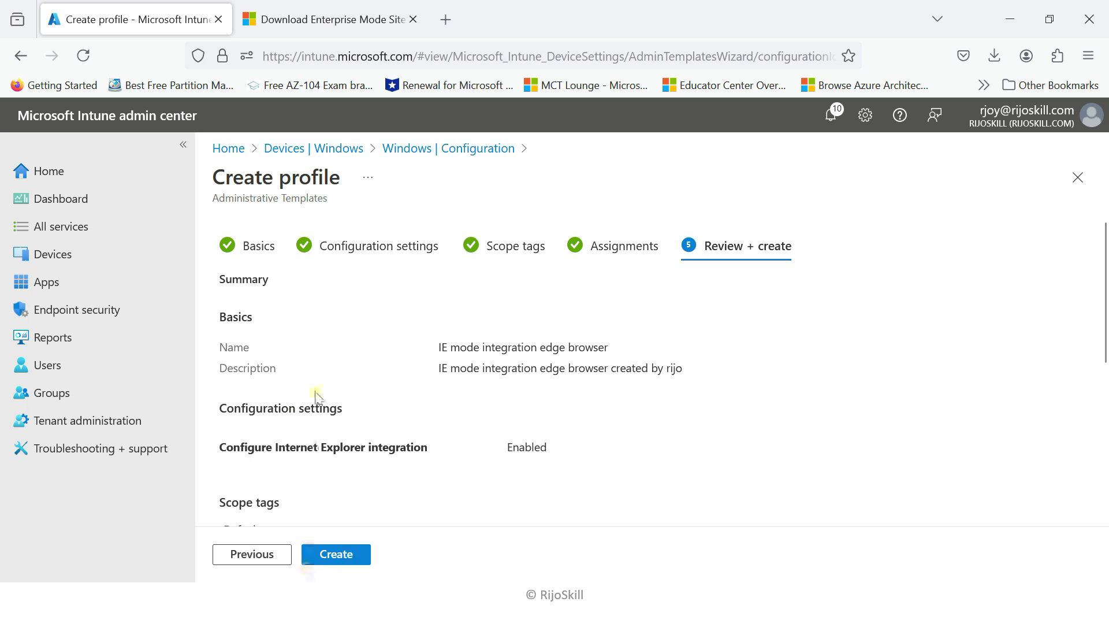
Step: Review and create the IE mode integration edge browser profile, then refresh the list of configuration policies
scroll(316, 397, "down", 3)
left_click(336, 554)
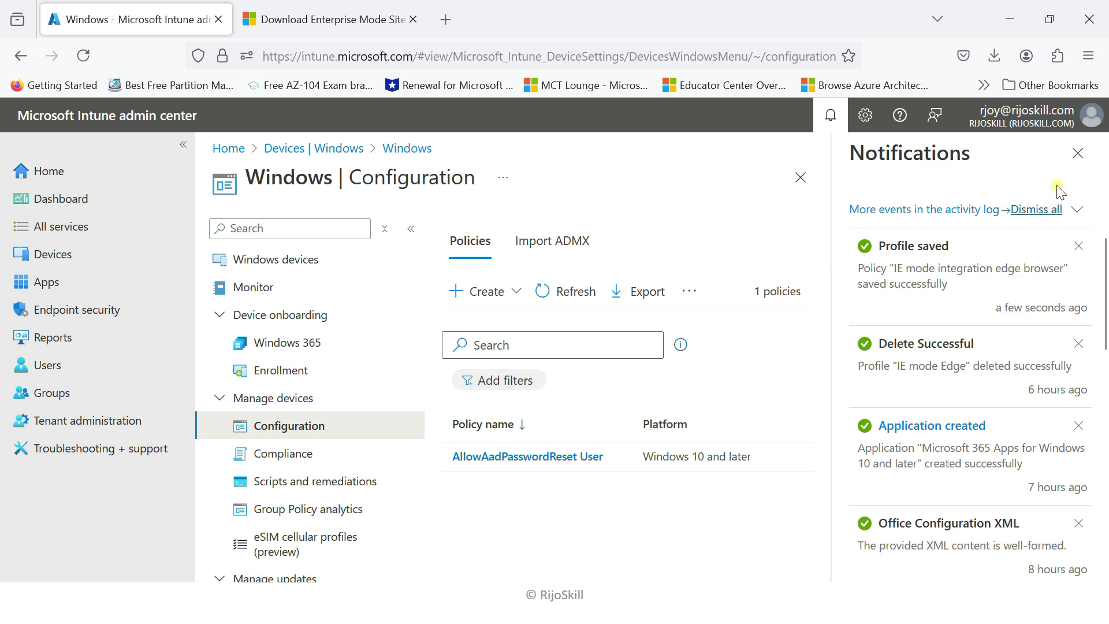
left_click(1076, 155)
left_click(555, 292)
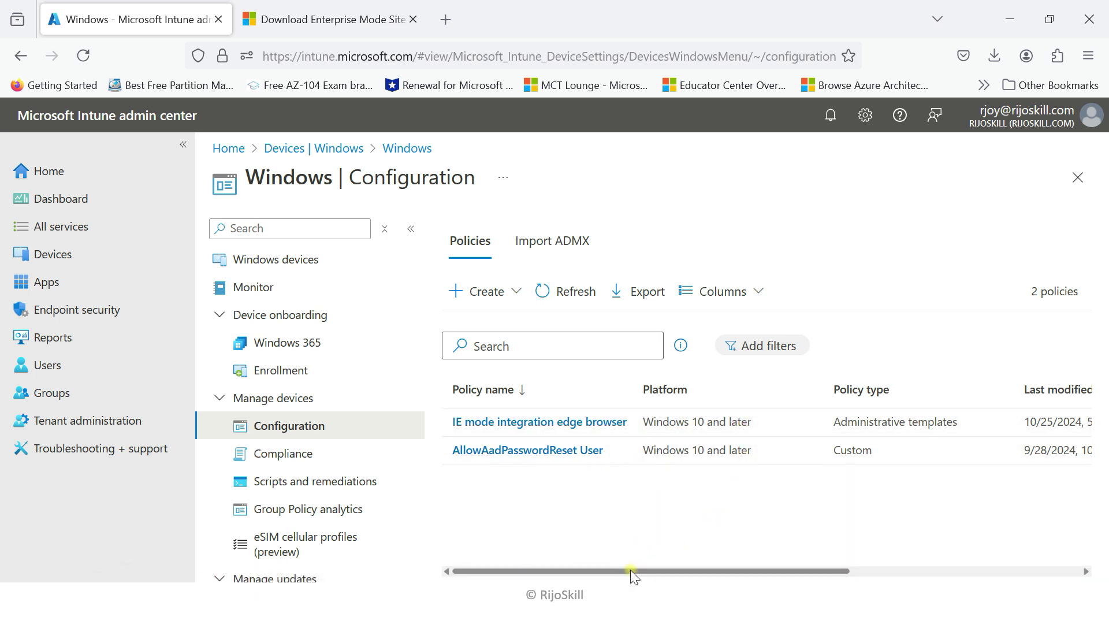
mouse_move(629, 569)
left_mouse_down()
mouse_move(678, 570)
mouse_move(632, 570)
left_mouse_up()
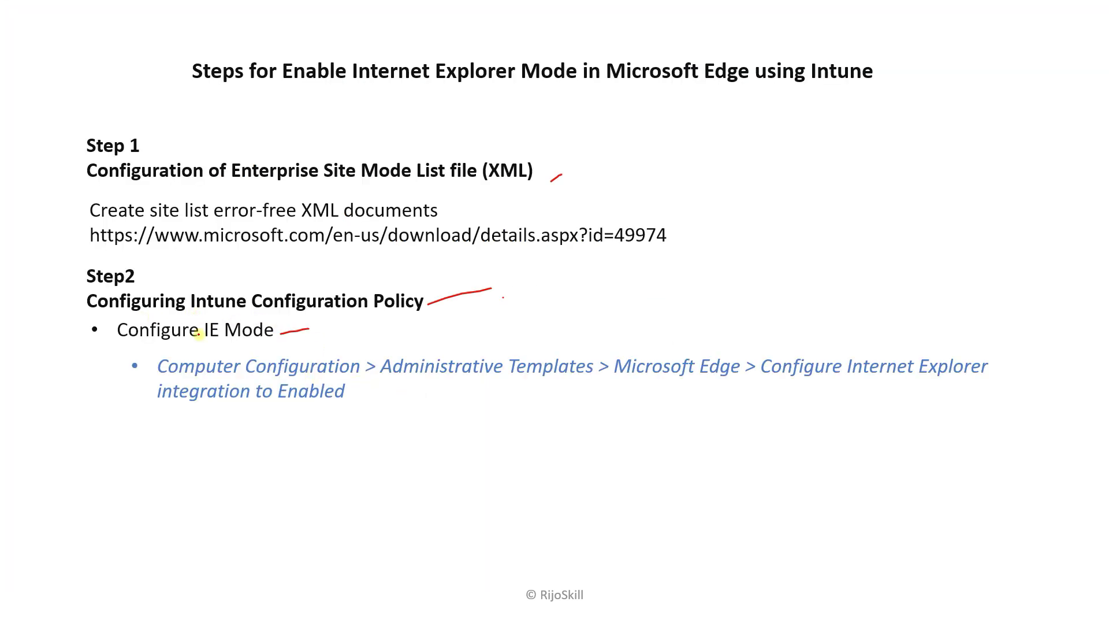
left_click_drag(122, 343, 239, 340)
key("Right")
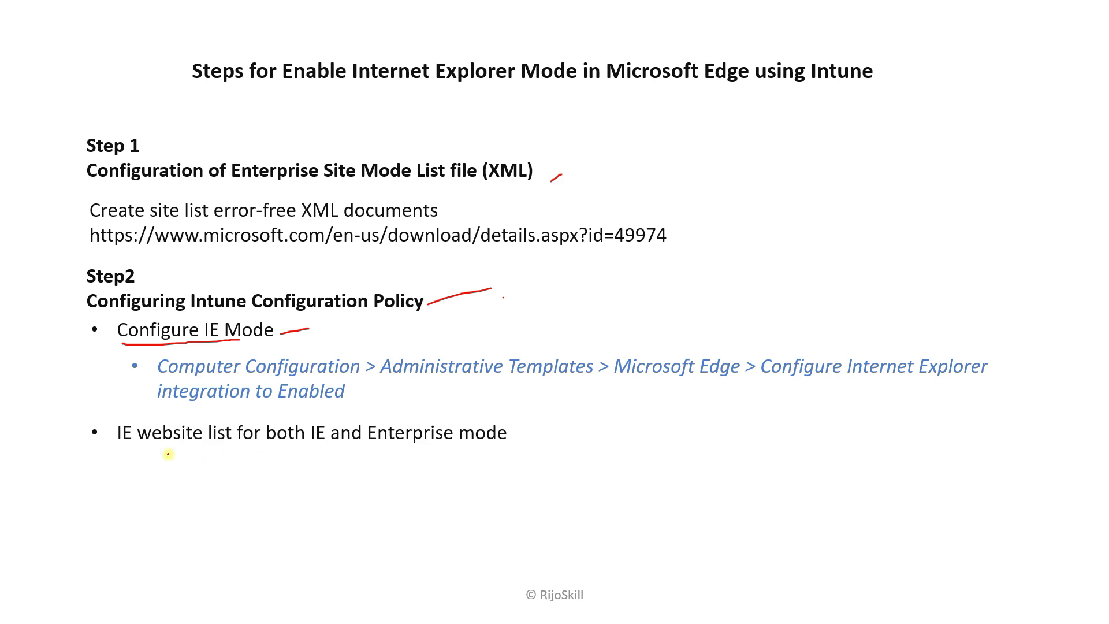
left_click_drag(129, 447, 515, 452)
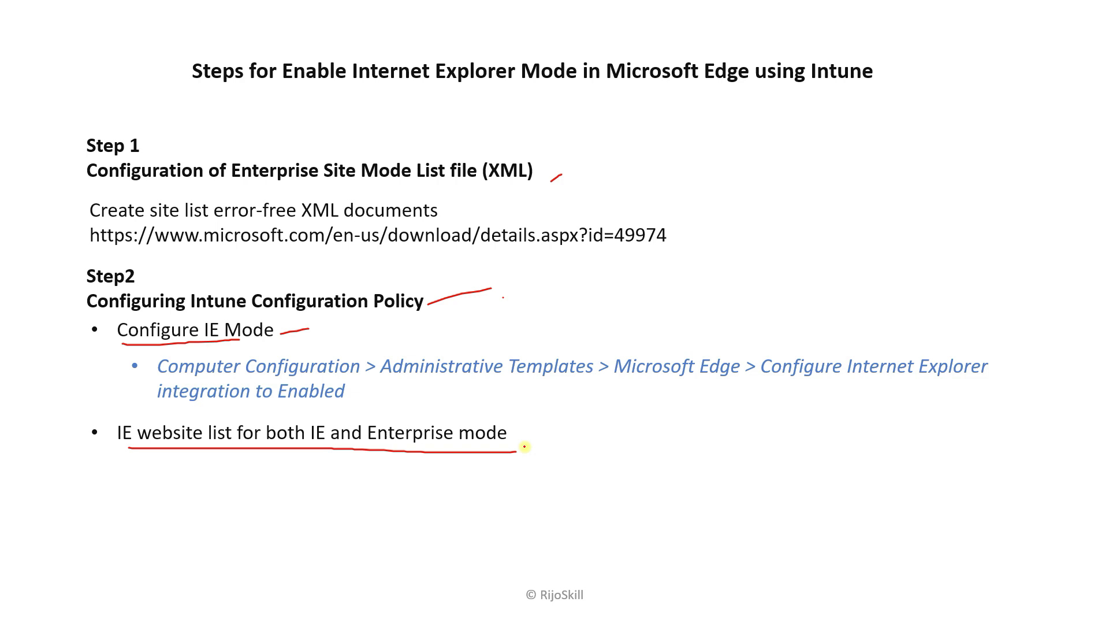
key("Right")
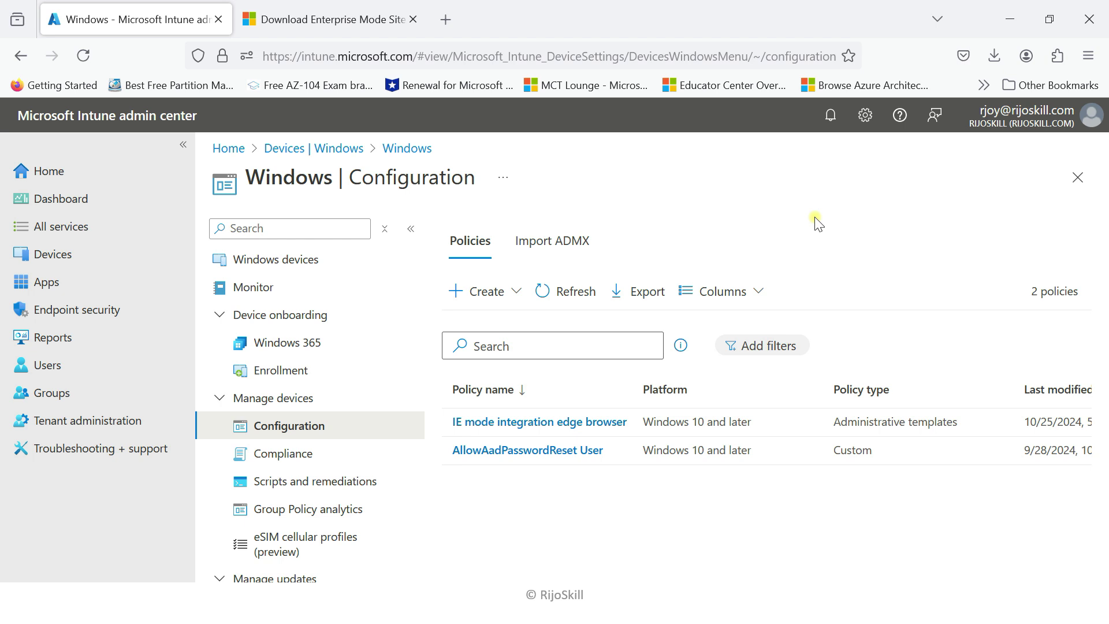
Step: Start a new policy for Windows 10 and later using the Administrative templates template
left_click(485, 291)
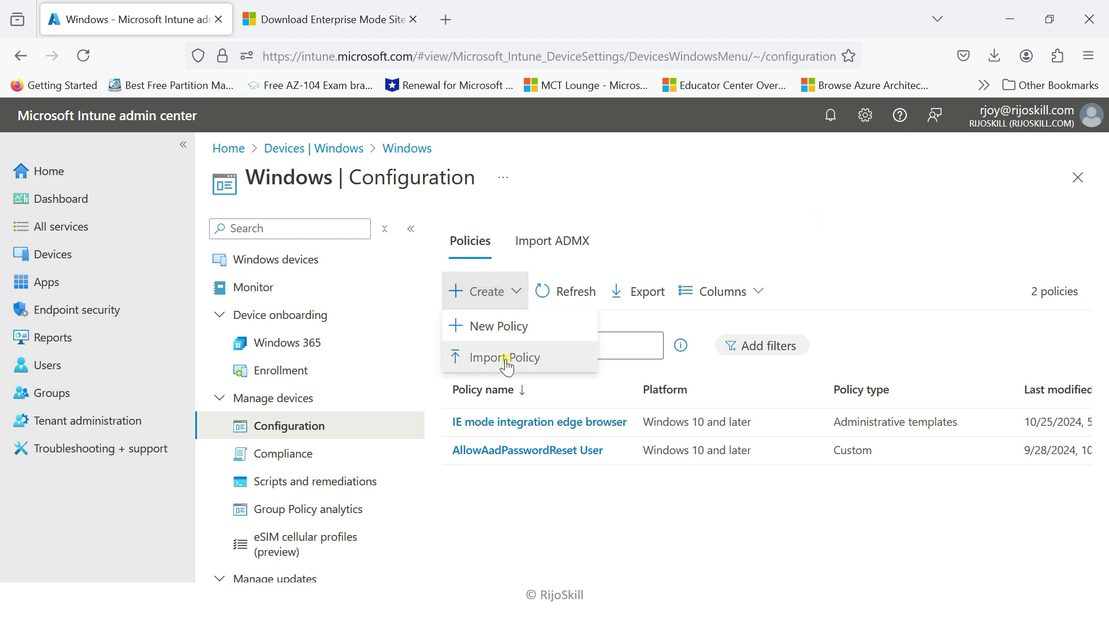
left_click(492, 324)
left_click(701, 236)
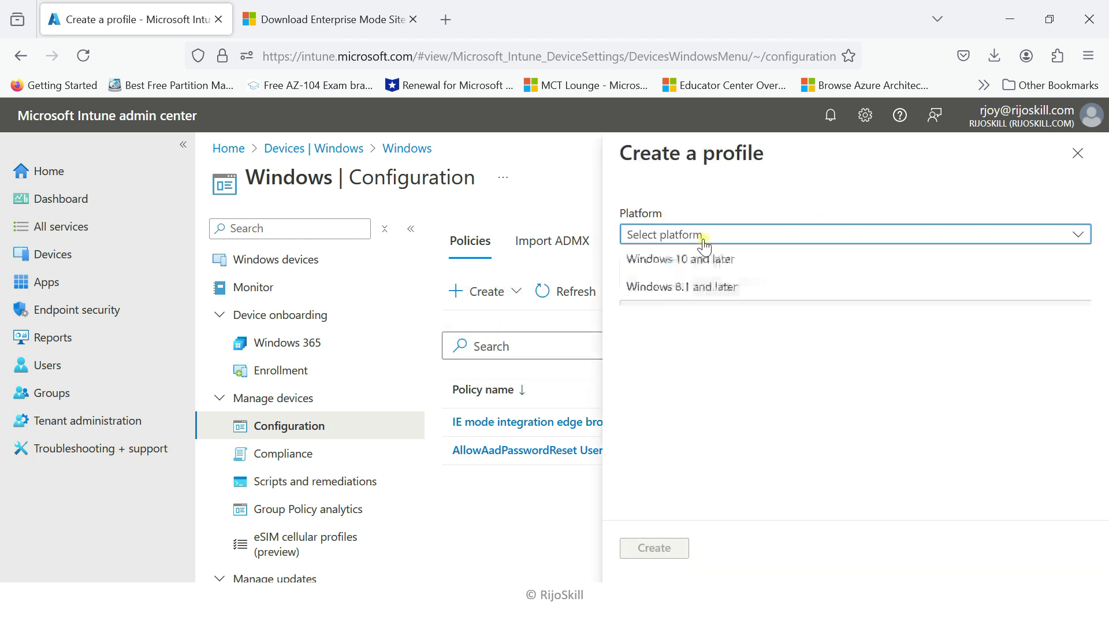
left_click(683, 260)
left_click(678, 284)
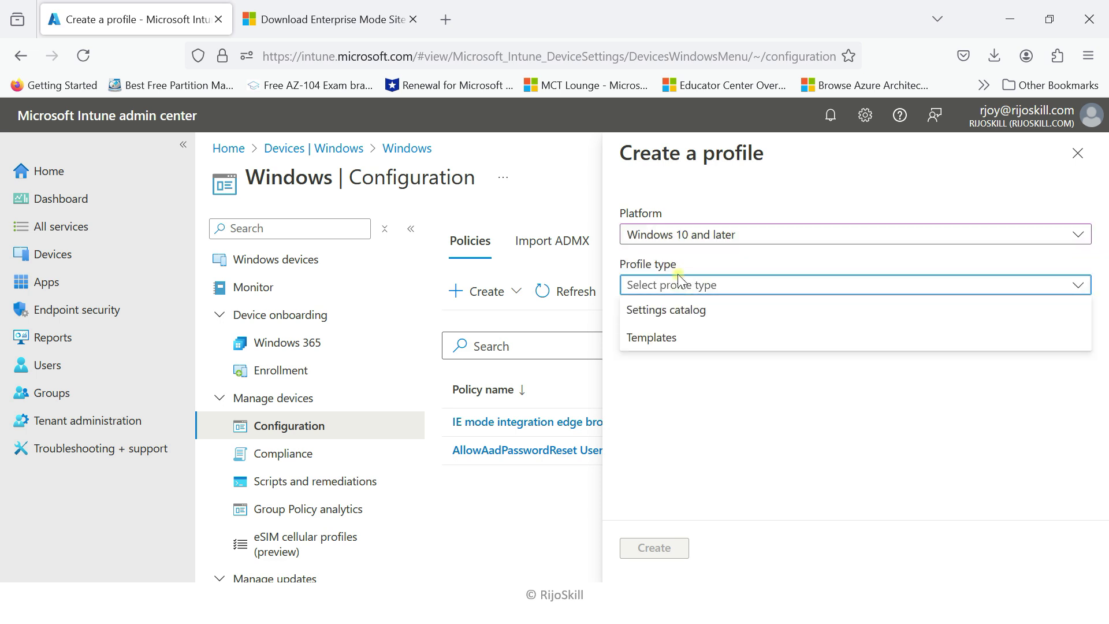
left_click(663, 338)
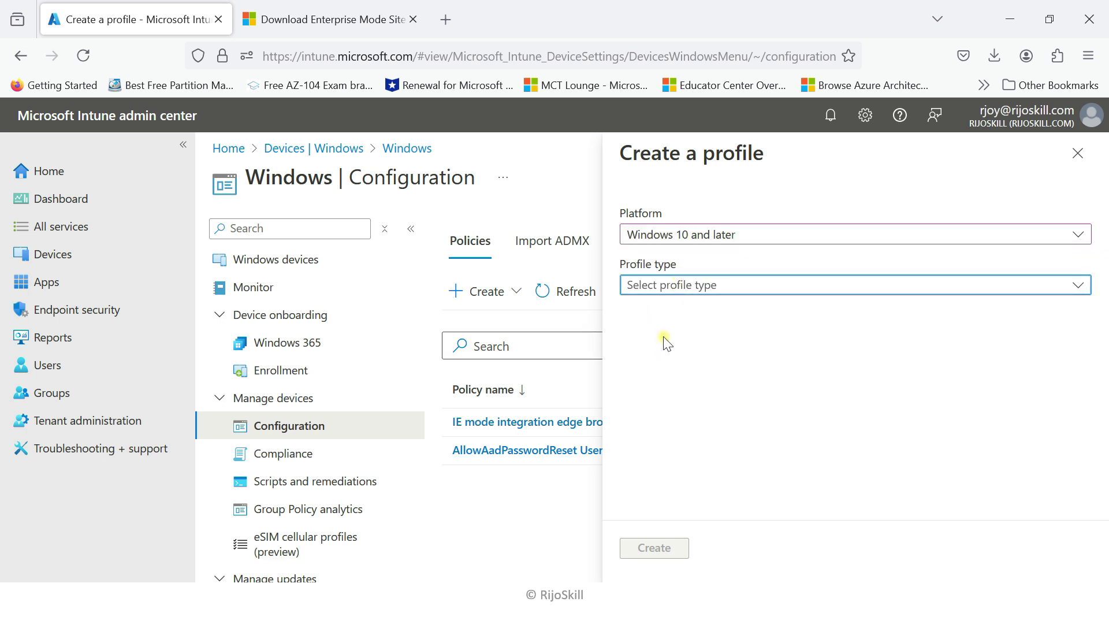
left_click(667, 434)
left_click(652, 550)
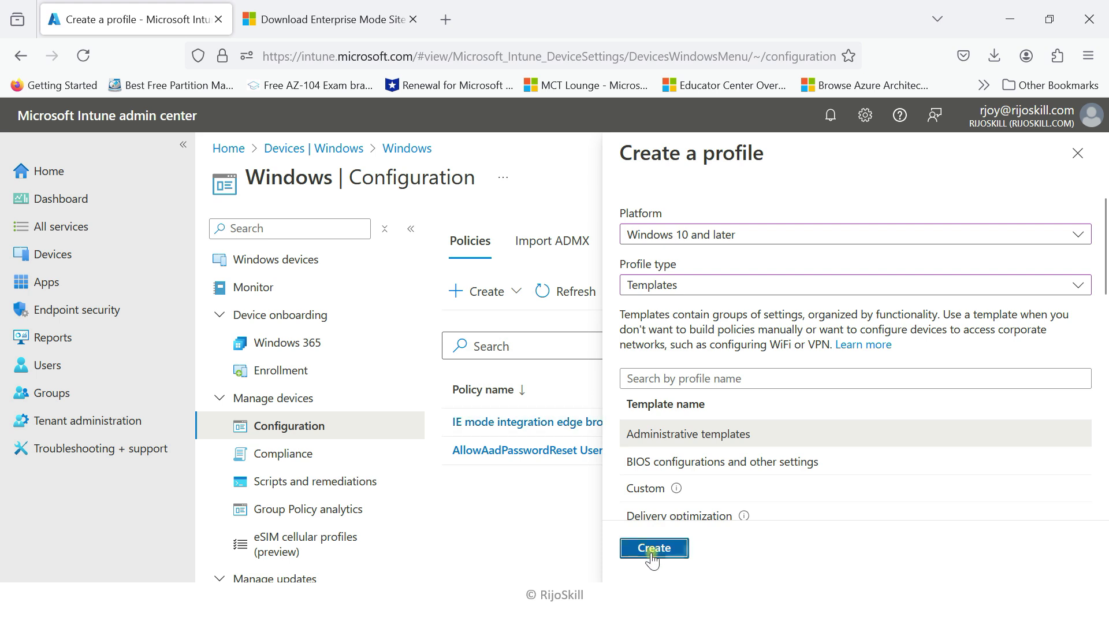
Step: Name the profile "IE mode List website", describe it as "IE mode list website" and proceed to the configuration settings
left_click(481, 285)
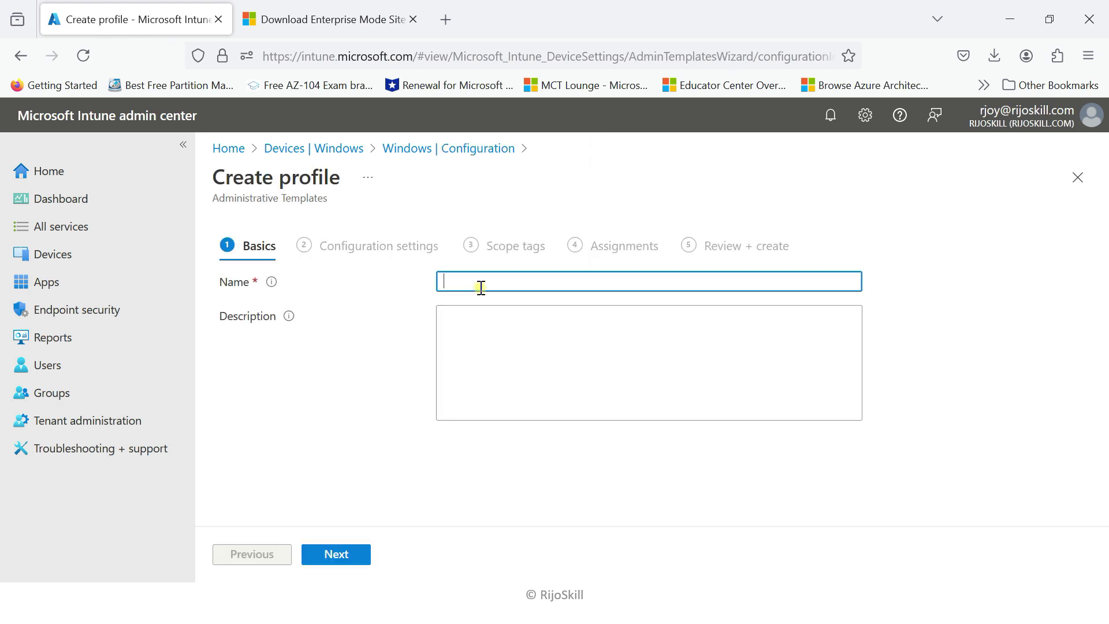
type("IE m")
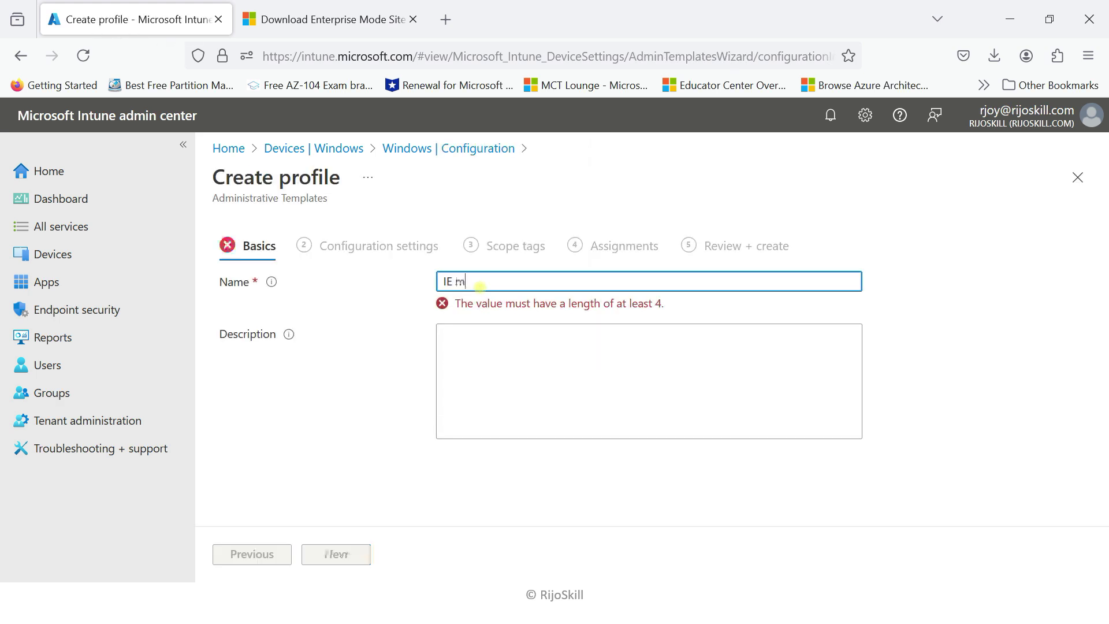
type("ode List website")
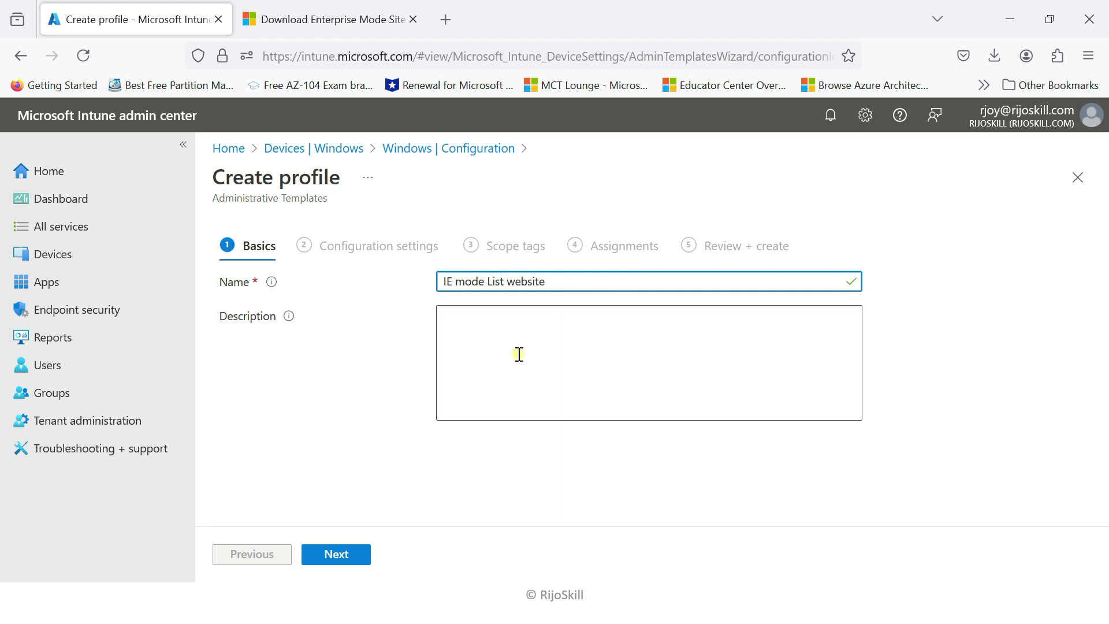
left_click(513, 326)
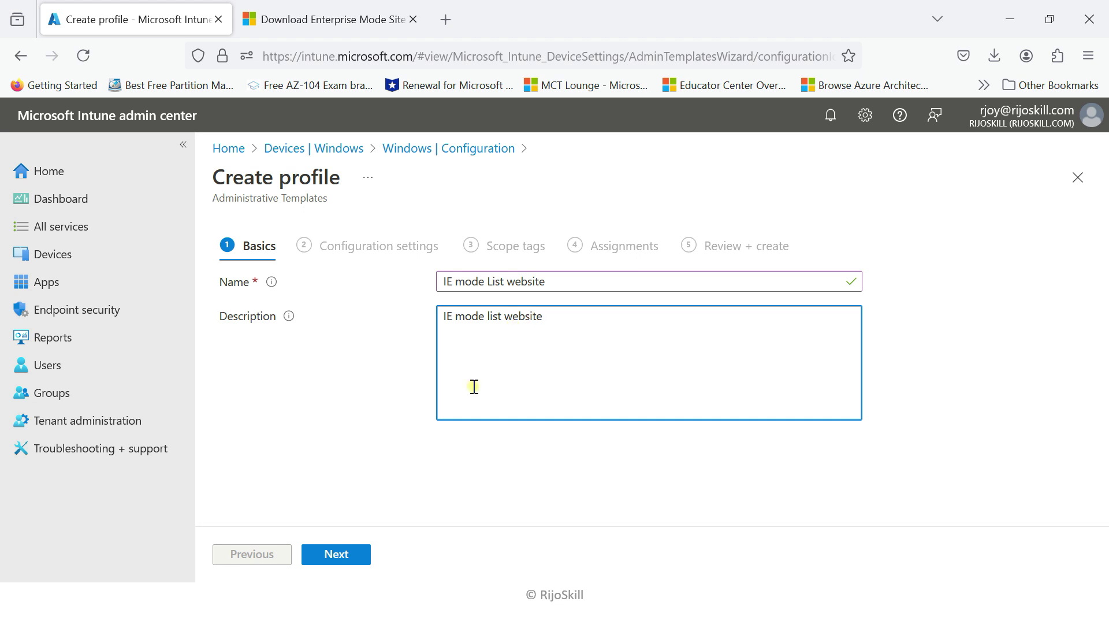
left_click(335, 556)
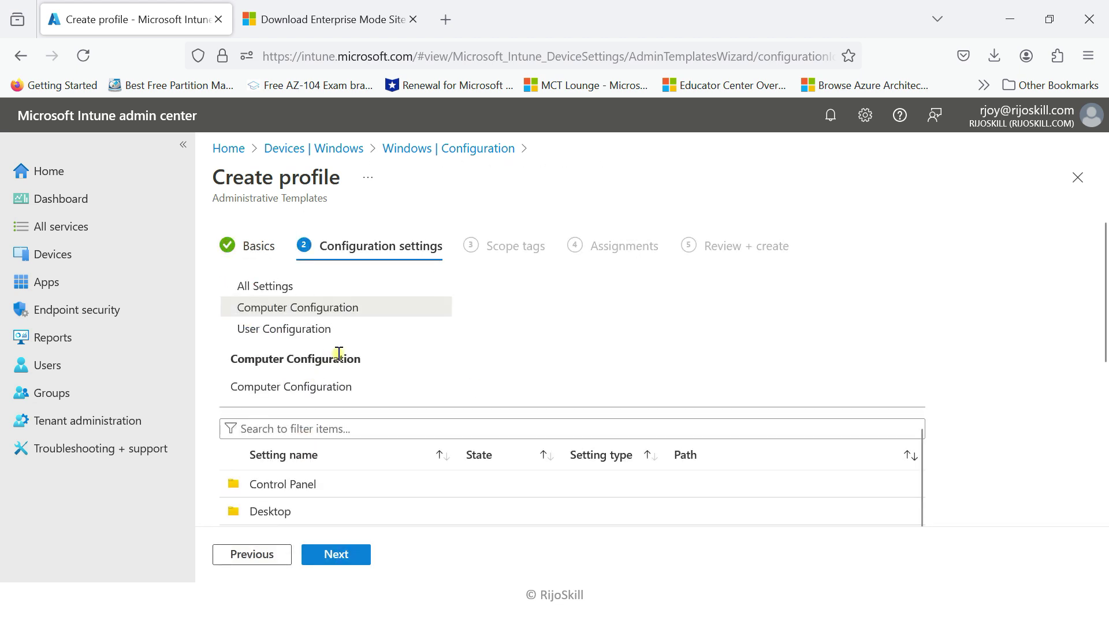
Step: Open Windows Components under Computer Configuration and filter its settings by "Use the Enterprise Mode IE website list"
scroll(323, 398, "down", 5)
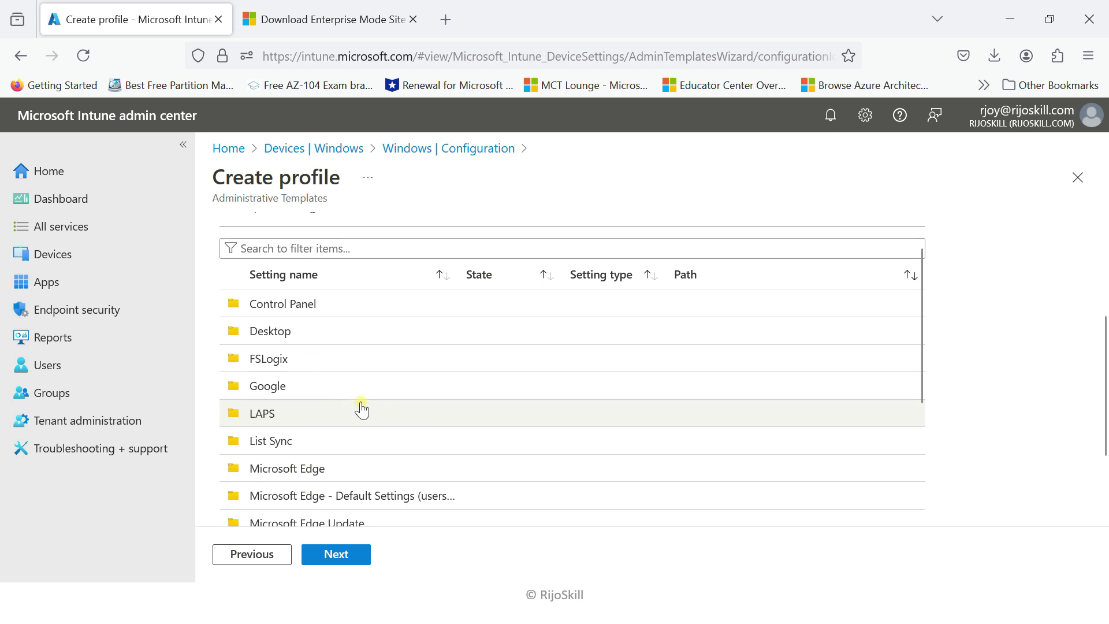
scroll(413, 382, "down", 6)
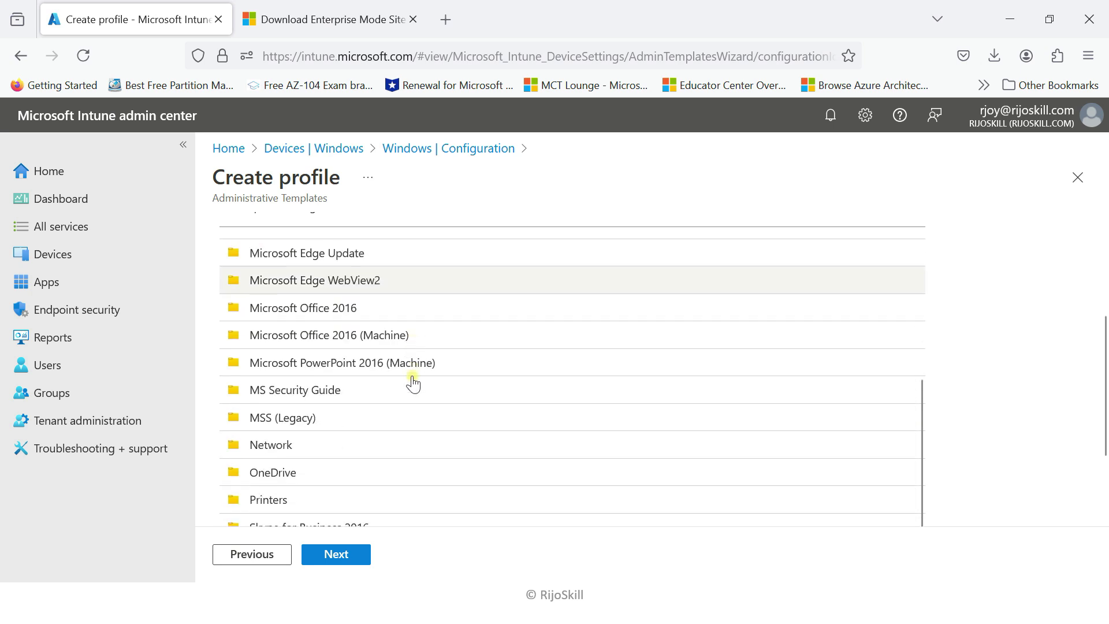
scroll(413, 383, "down", 1)
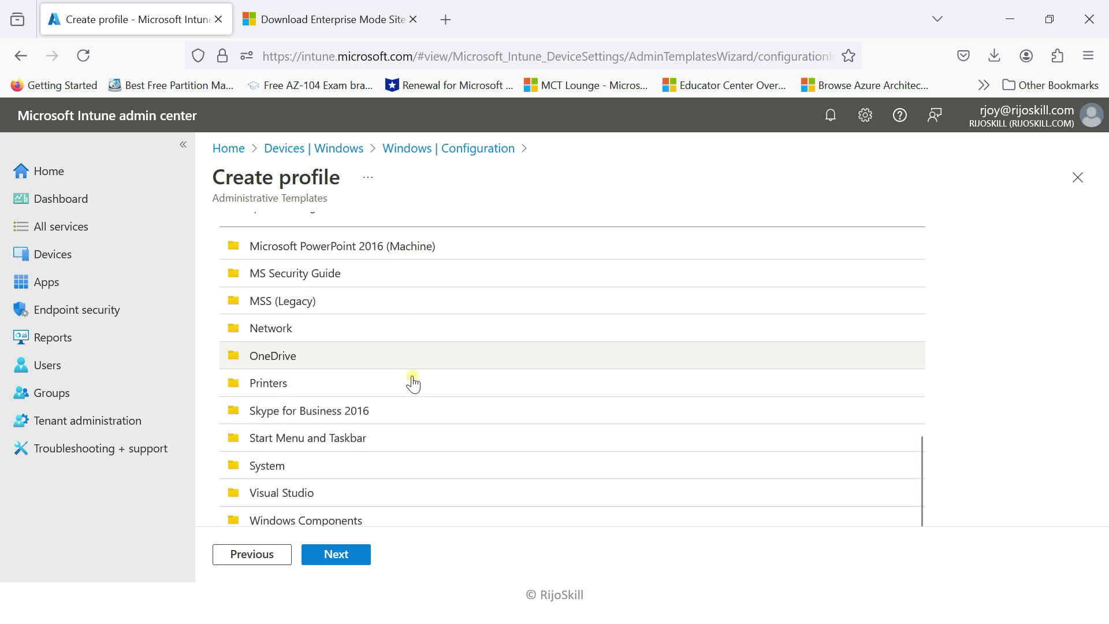
left_click(323, 520)
scroll(371, 362, "down", 3)
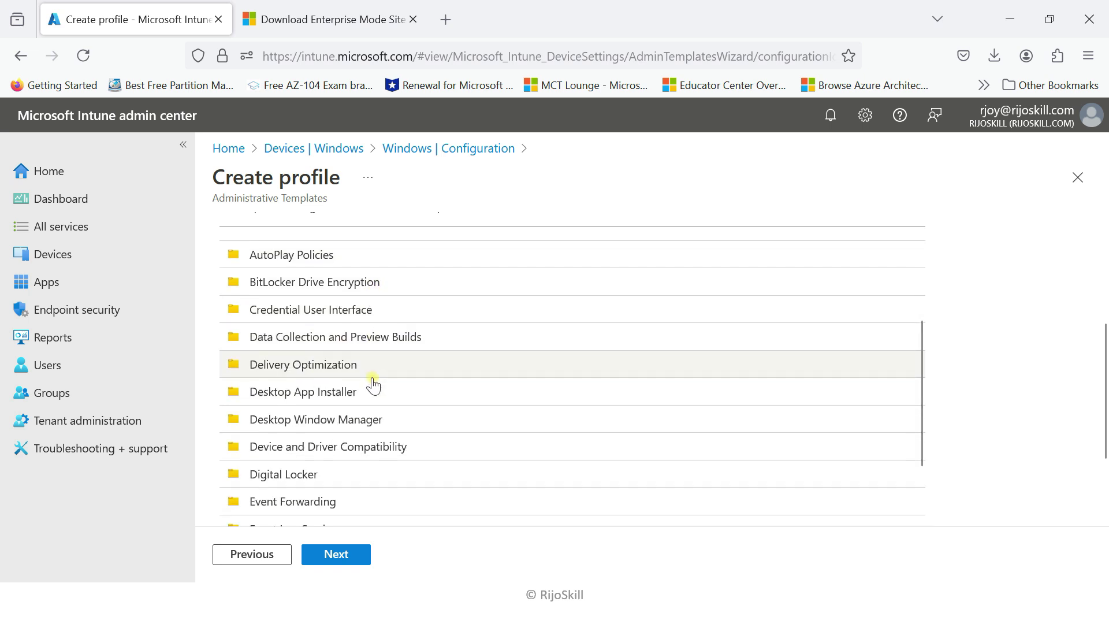
scroll(364, 427, "up", 3)
left_click(317, 249)
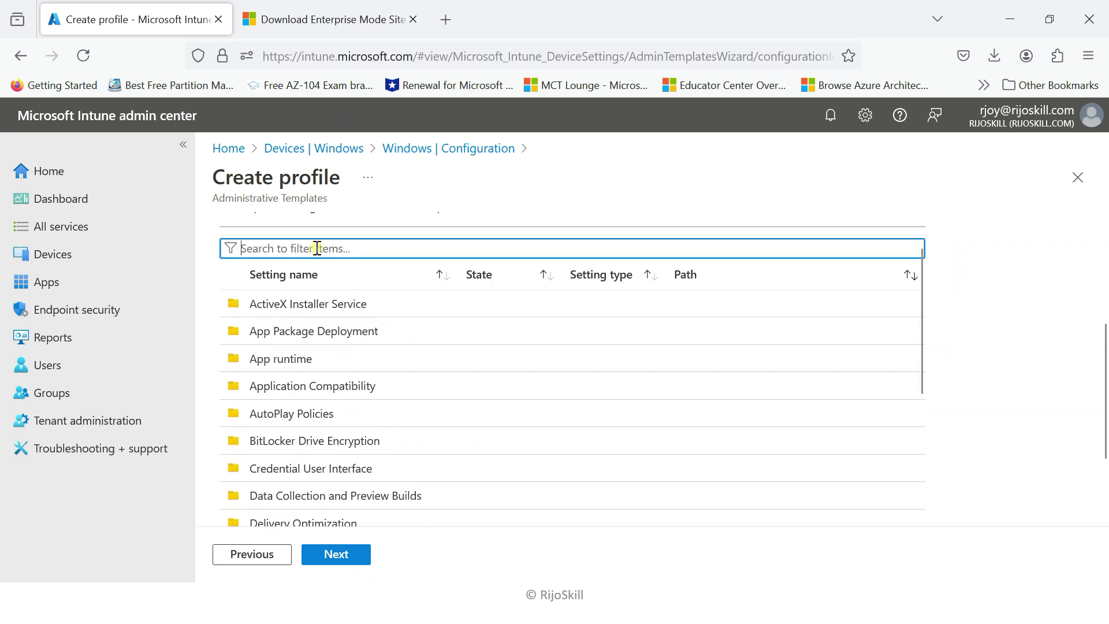
type("Use the Enterprise Mode IE website list")
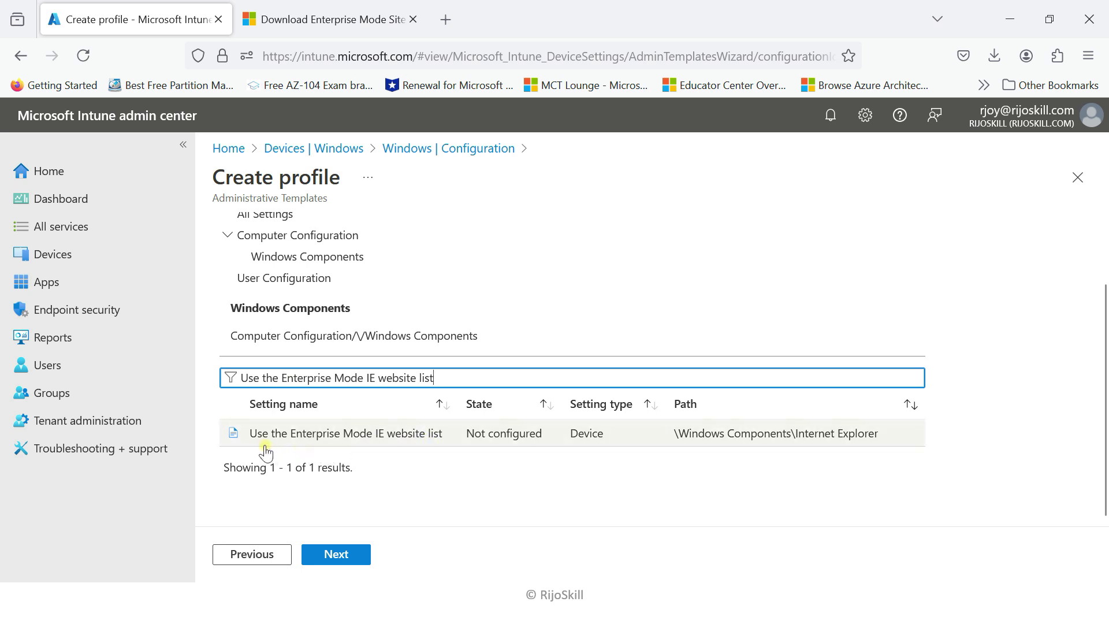
Step: Open the Use the Enterprise Mode IE website list setting and set it to Enabled
left_click(333, 440)
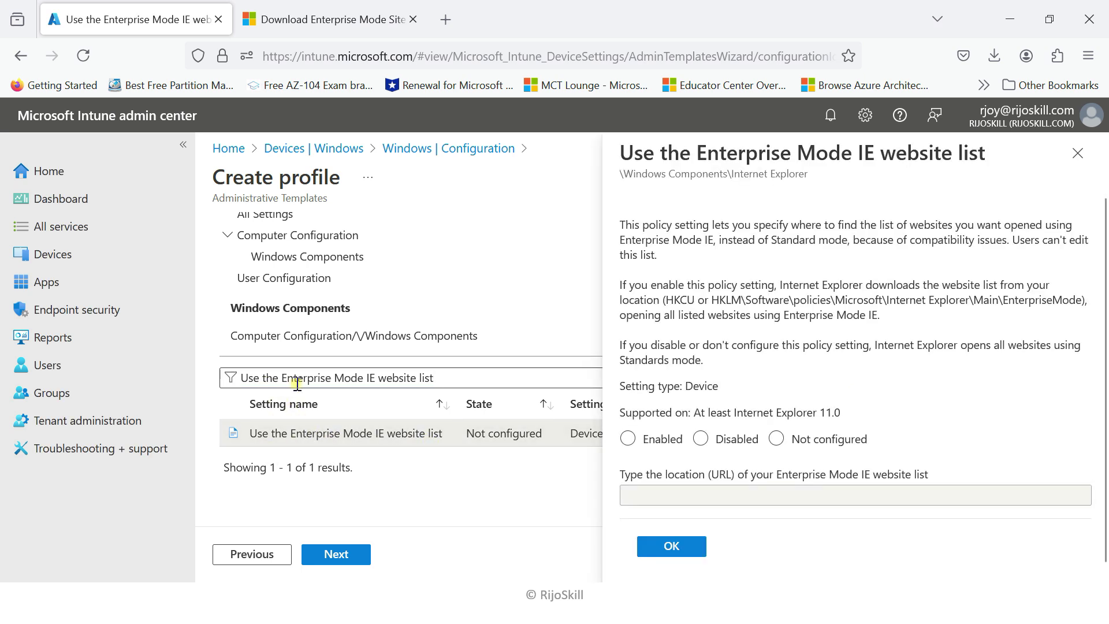
scroll(718, 408, "down", 1)
left_click(628, 430)
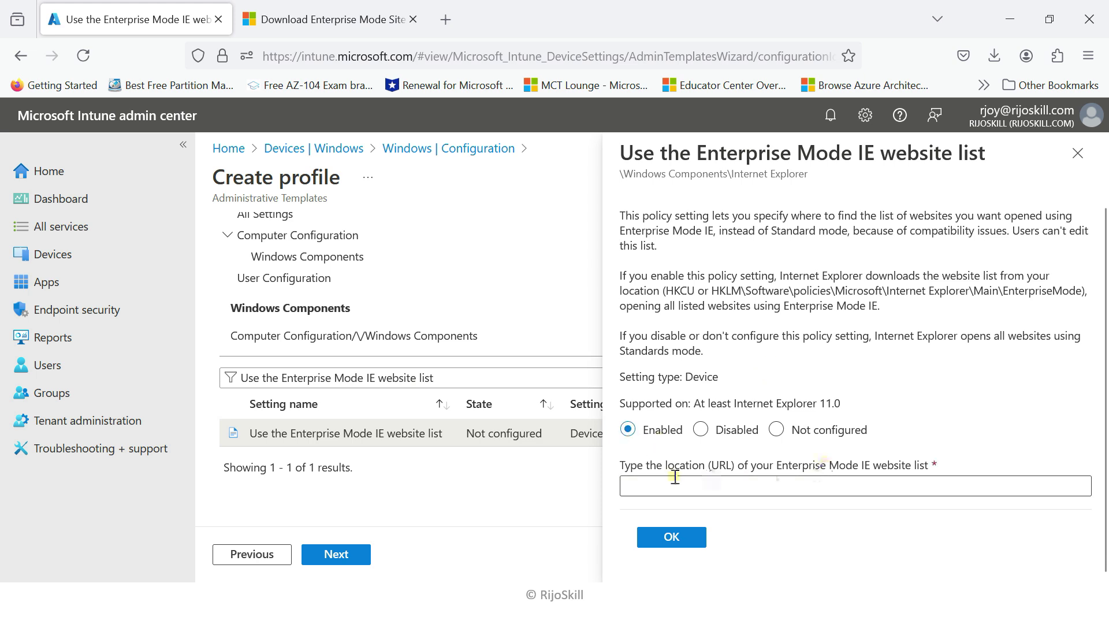
left_click_drag(619, 465, 939, 471)
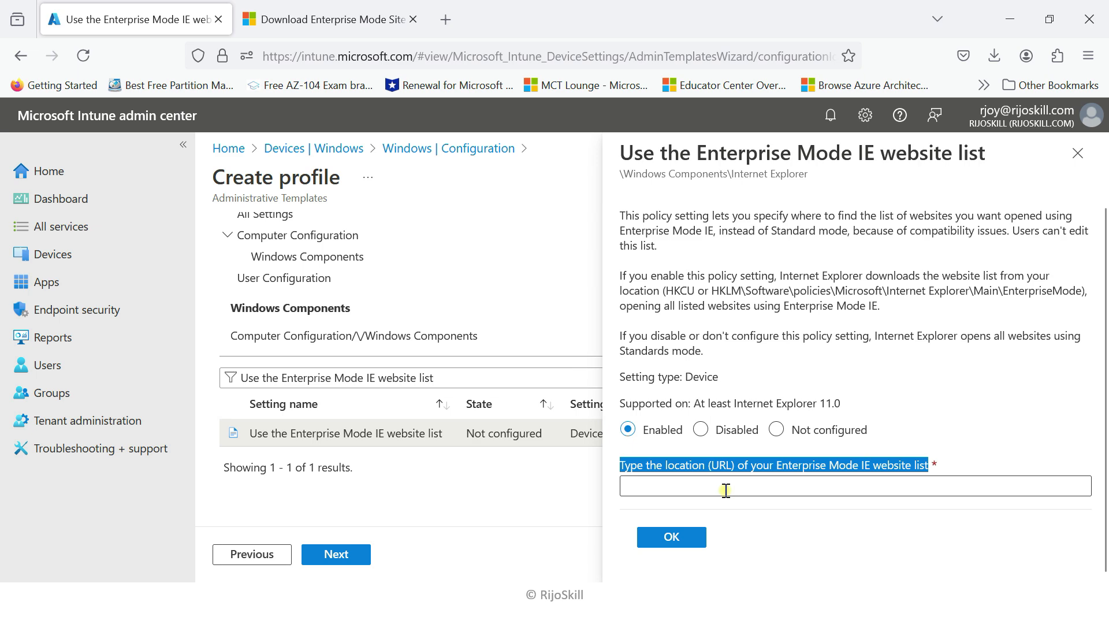
key("alt+Tab")
left_click(407, 55)
key("ctrl+c")
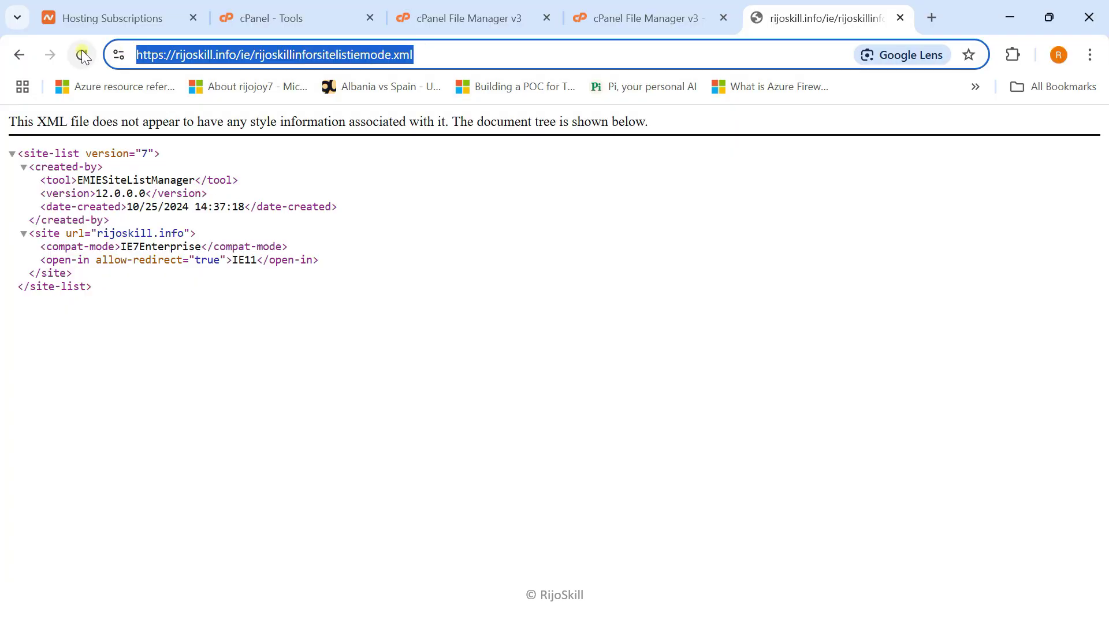
key("super+Tab")
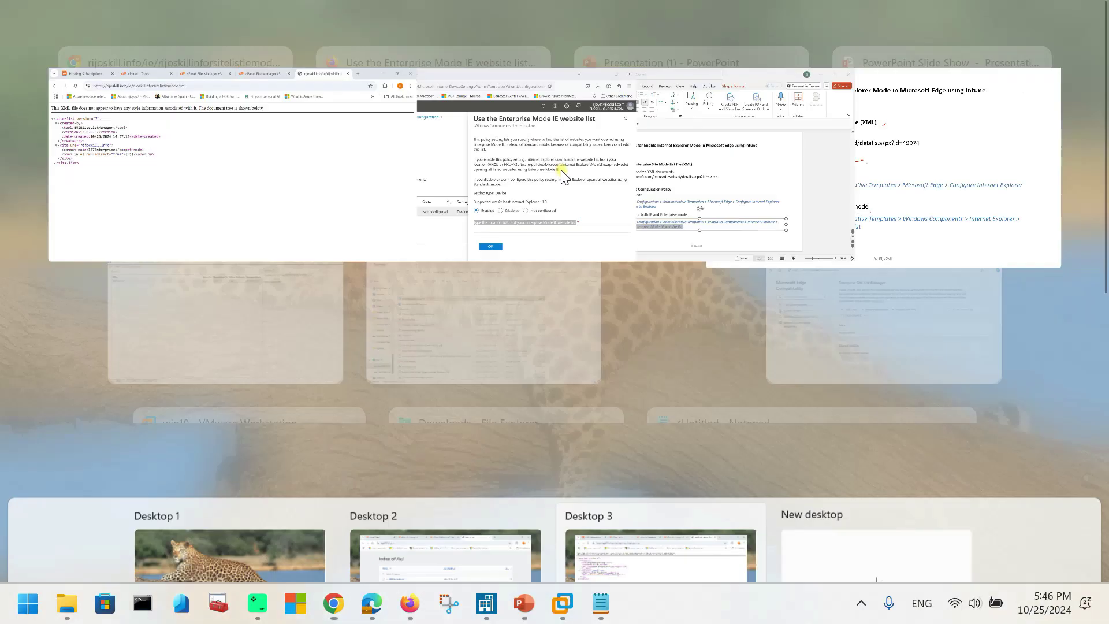
left_click(473, 136)
left_click(647, 487)
key("ctrl+v")
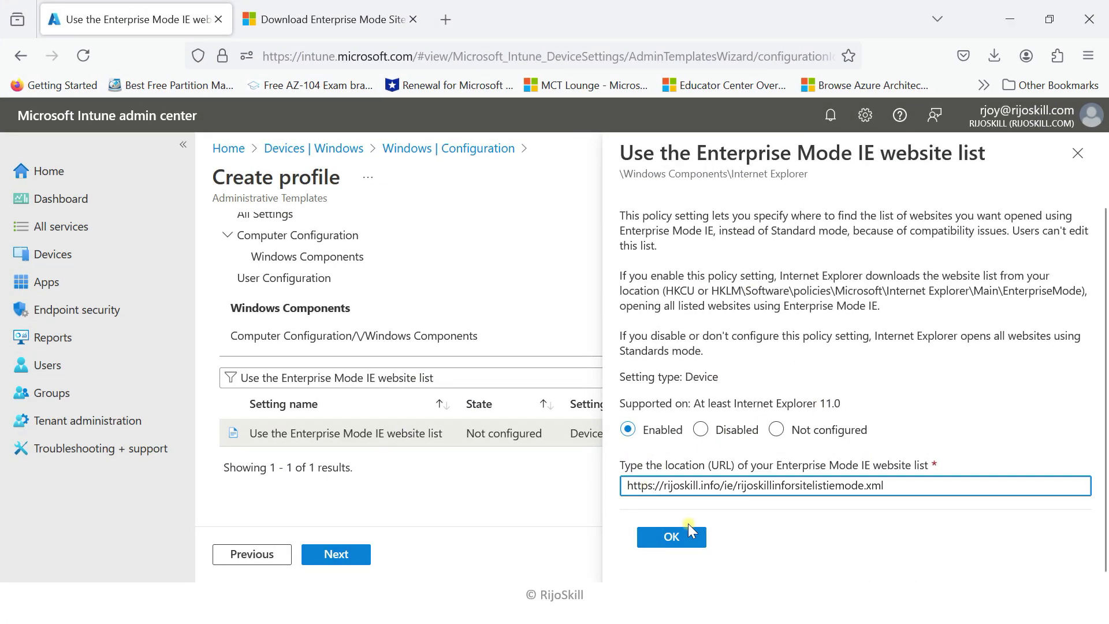
left_click(681, 541)
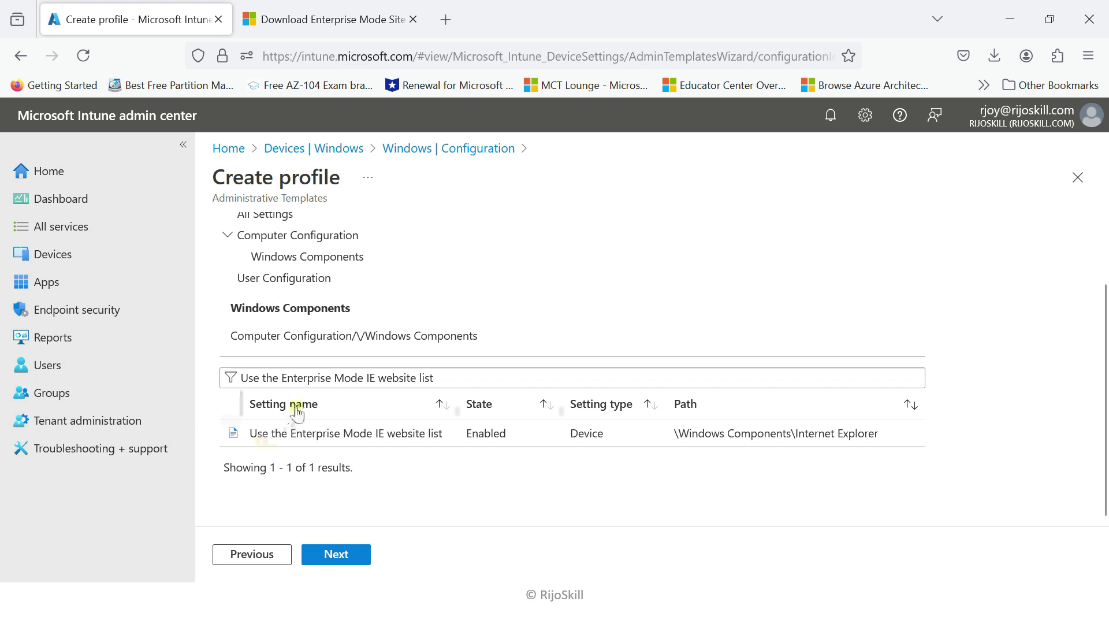
Step: Keep the Default scope tag for the IE mode List website profile and proceed to its assignments
left_click(338, 554)
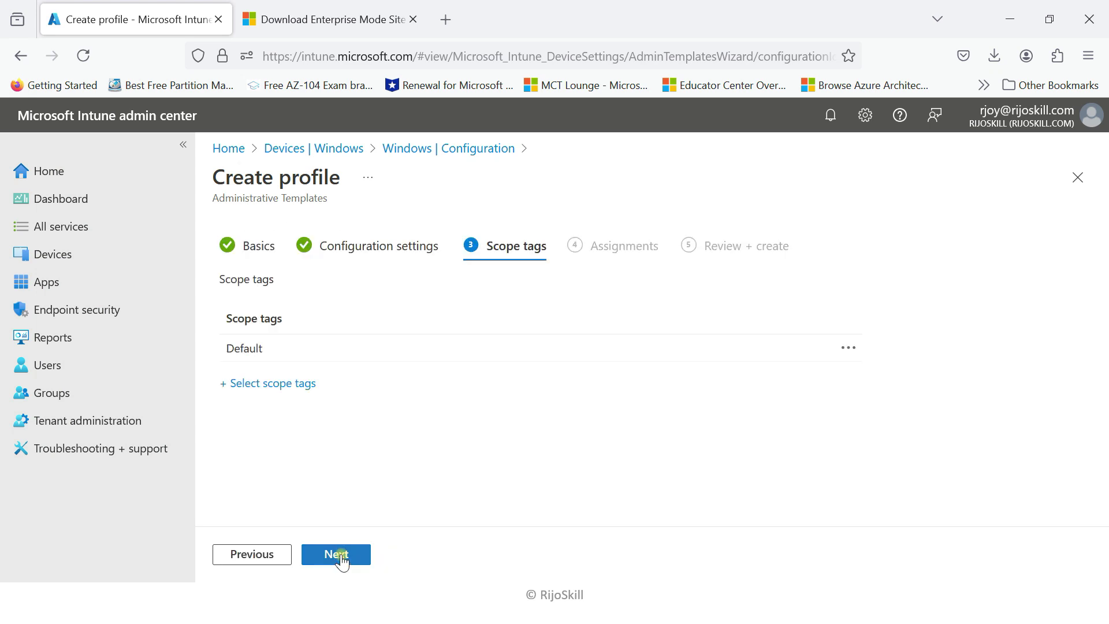
left_click(335, 555)
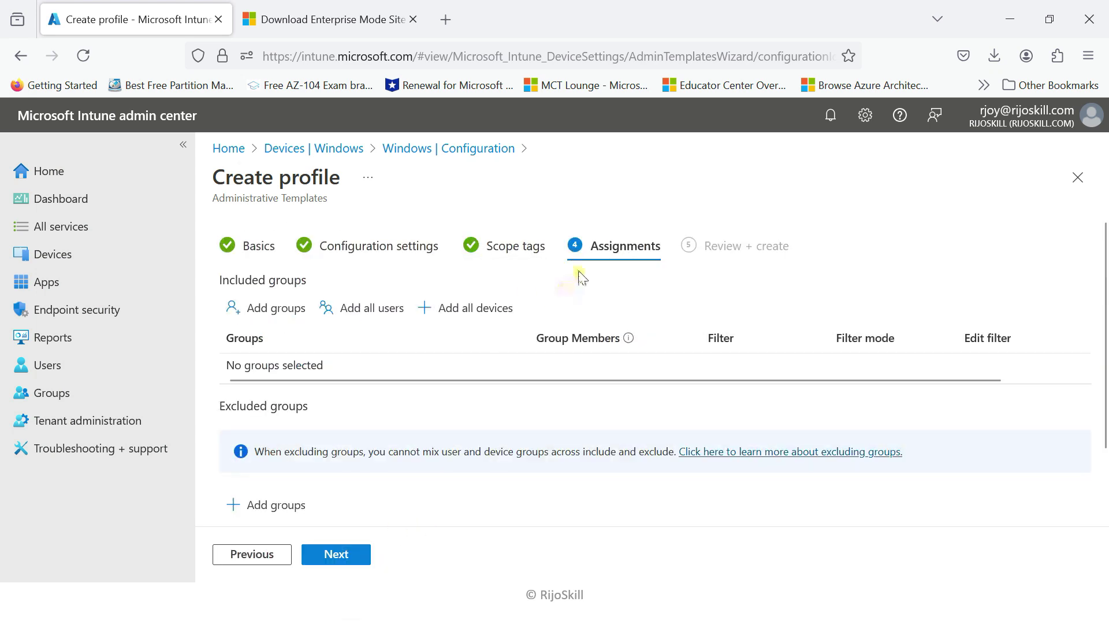
Step: Include AppDevicegroup in the assignments of the IE mode List website profile
left_click(291, 312)
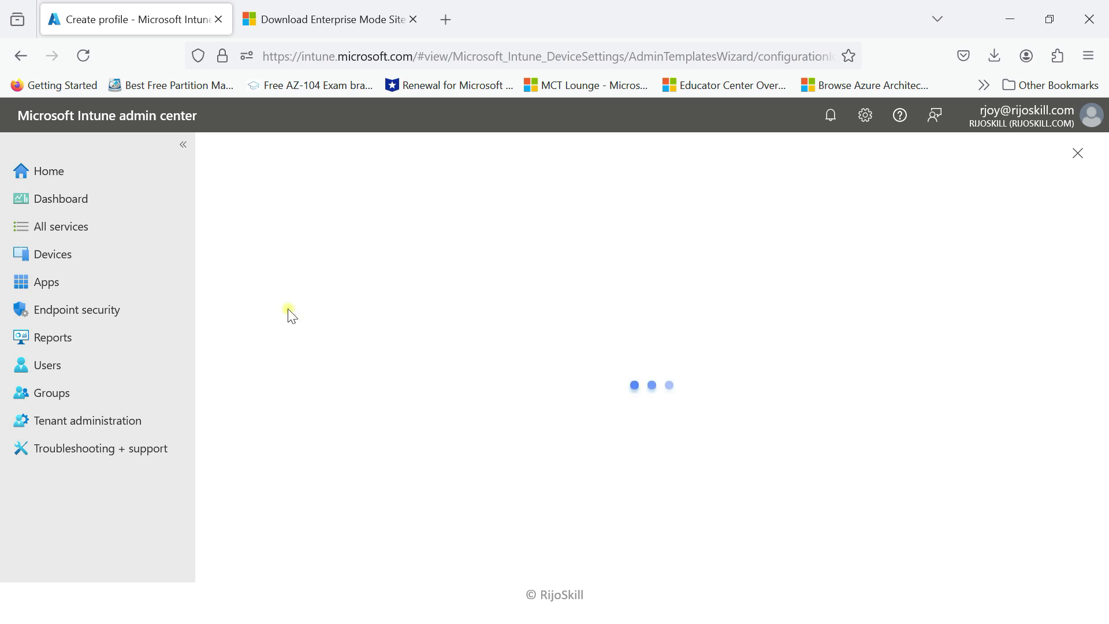
left_click(269, 328)
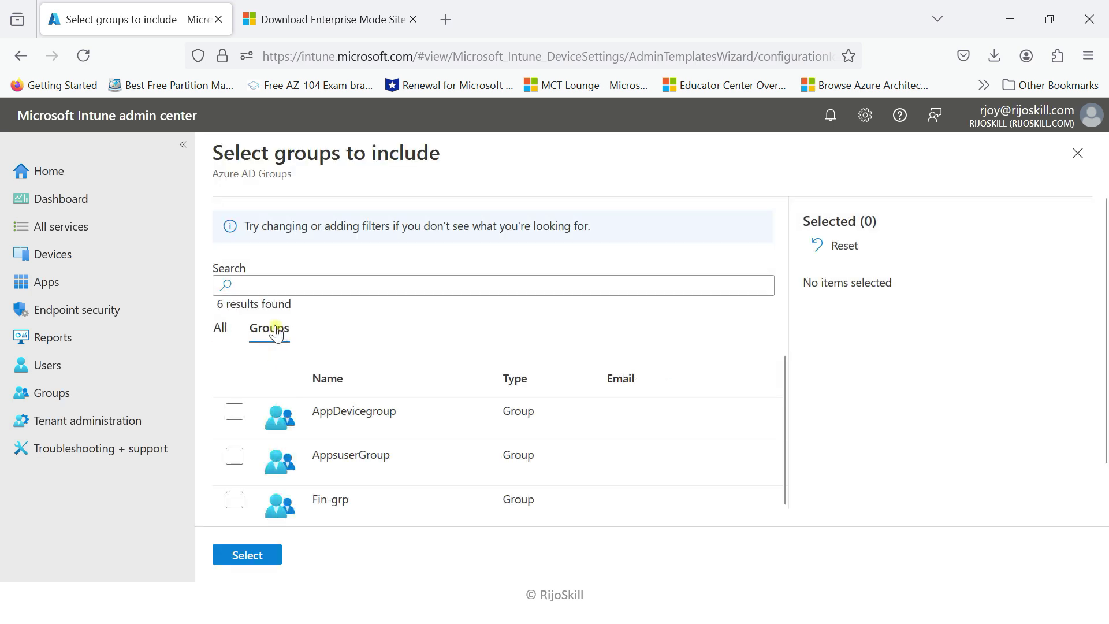
left_click(234, 411)
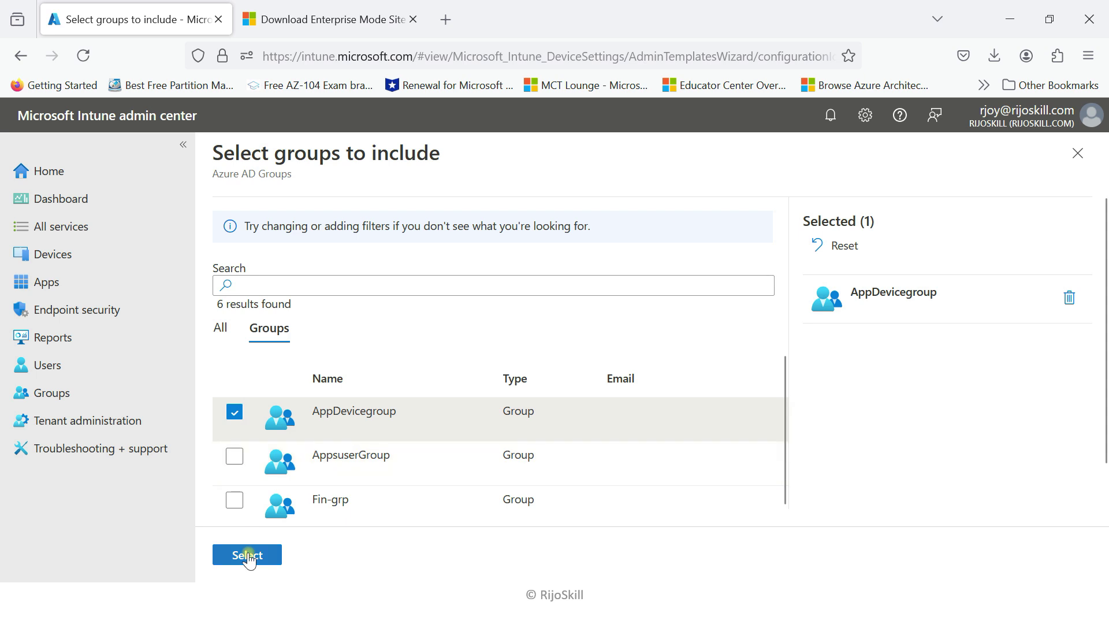
left_click(247, 554)
scroll(335, 404, "down", 2)
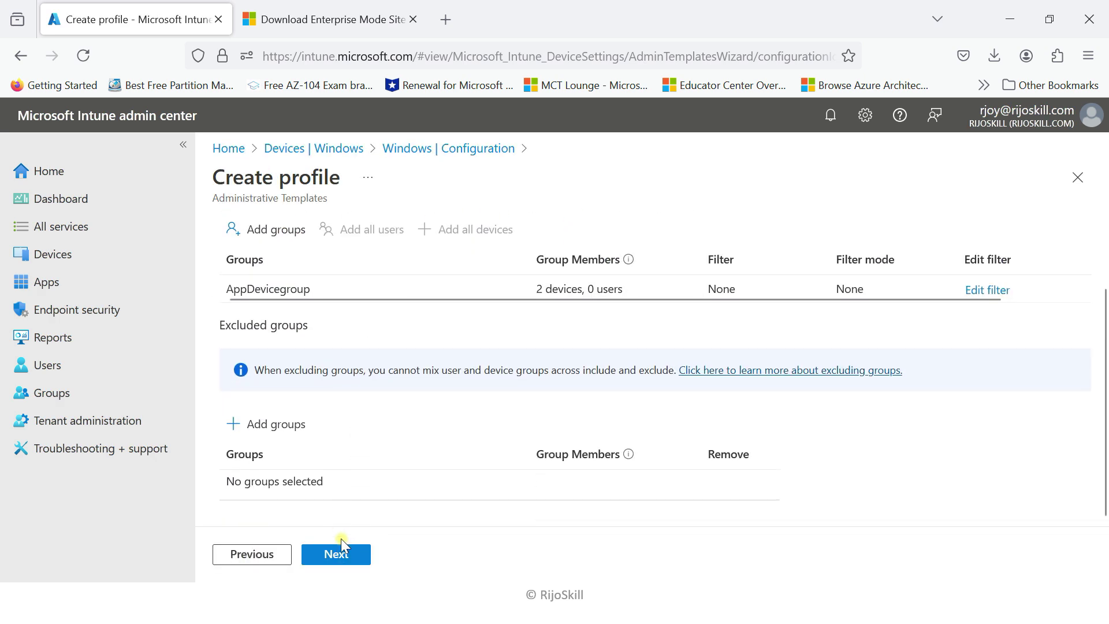
Step: Proceed to the profile's review and create the IE mode List website profile
left_click(335, 555)
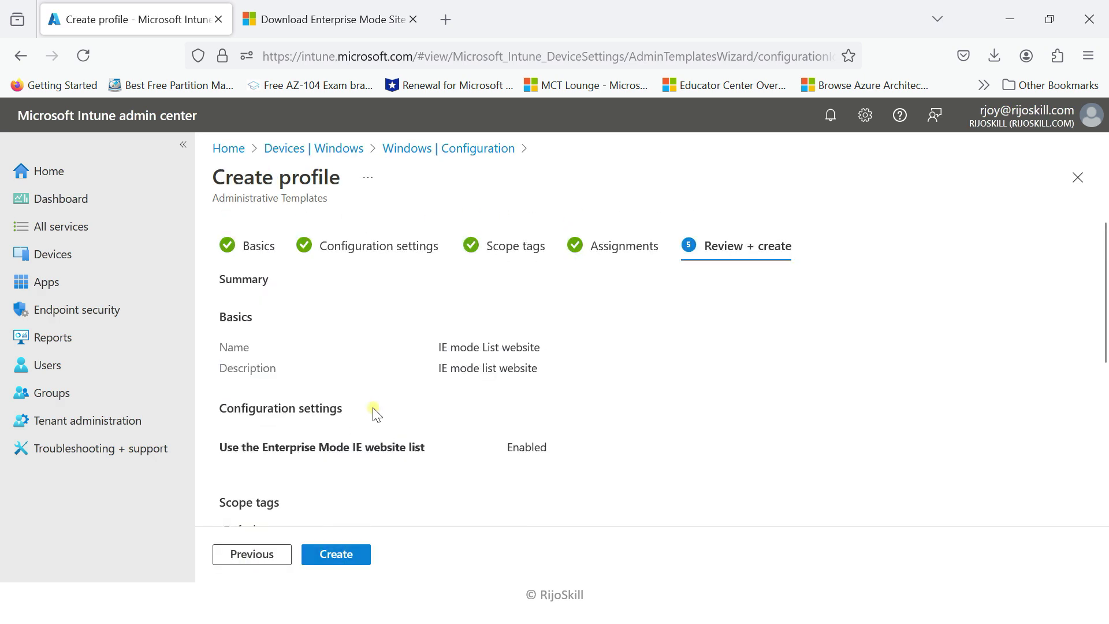
left_click(333, 556)
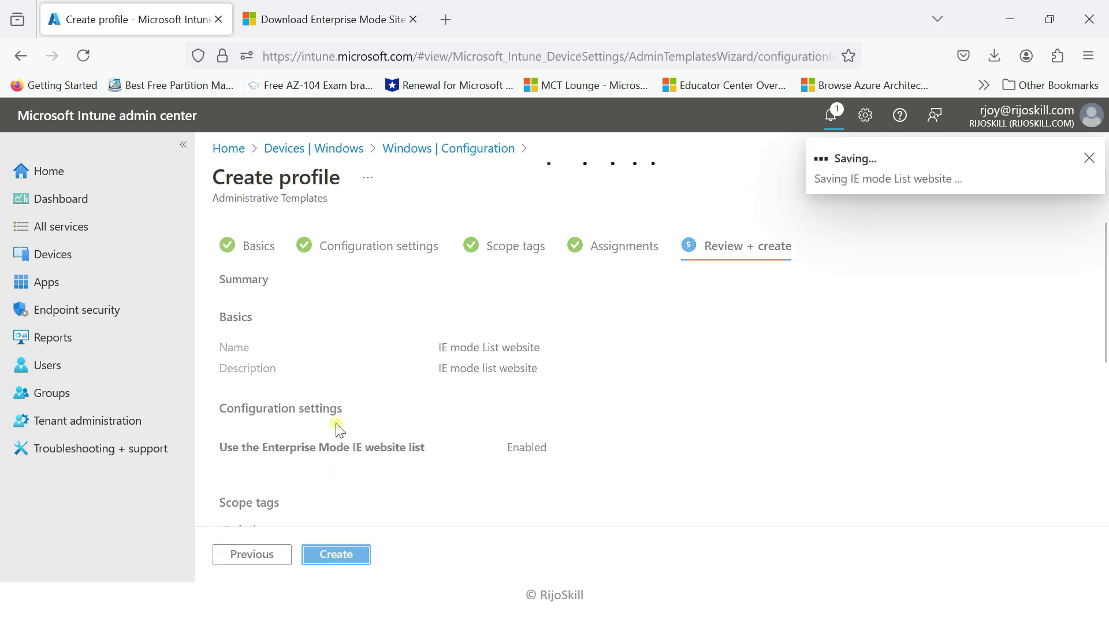
left_click(1089, 159)
Step: Switch to the win10 virtual machine in VMware Workstation and sign in with the account PIN
left_click(563, 292)
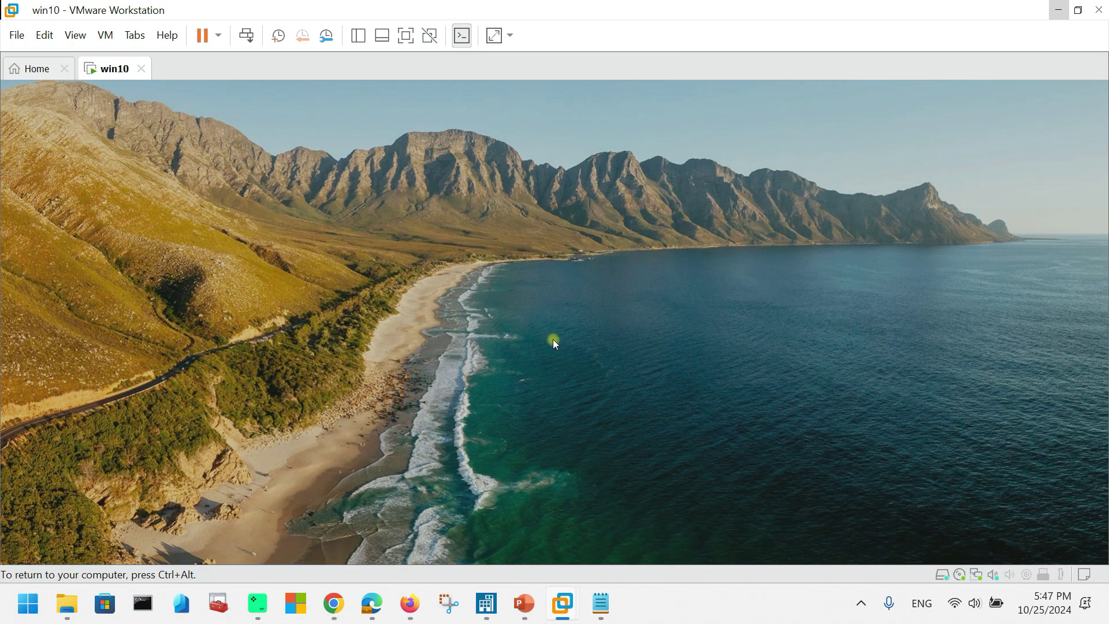
left_click(553, 338)
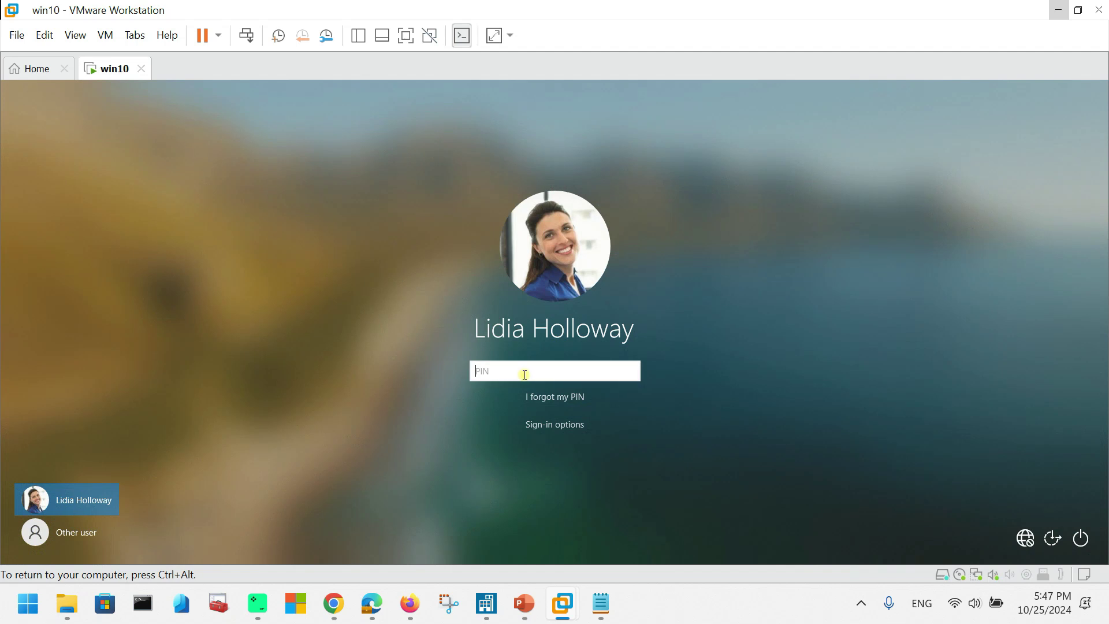
key("Return")
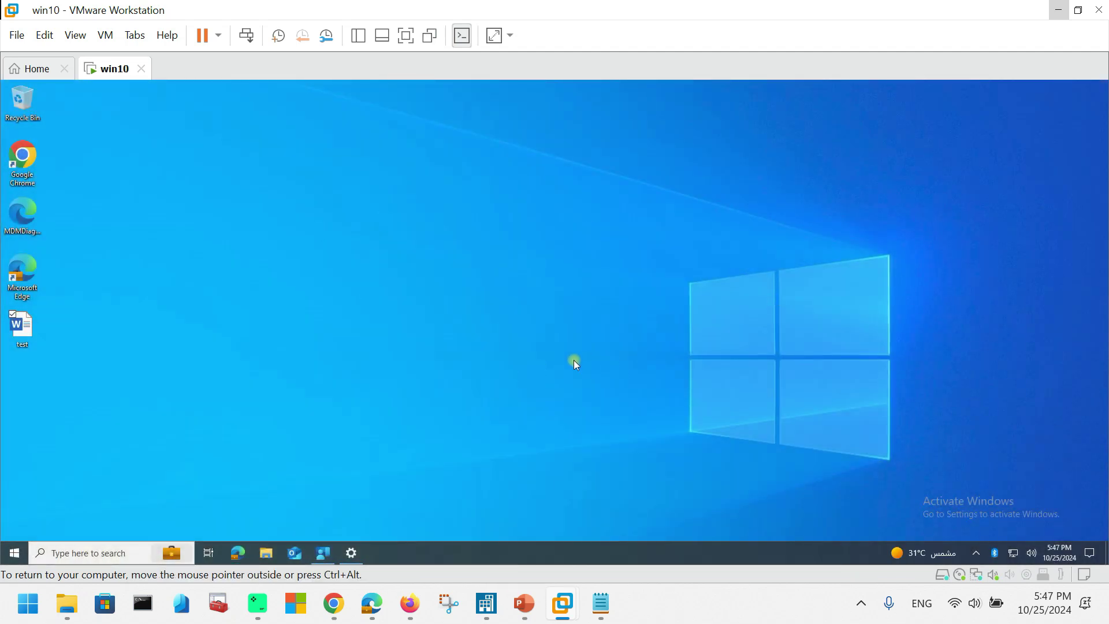
Step: Launch Microsoft Edge in the virtual machine and load edge://compat to check the Internet Explorer mode site list
left_click(244, 555)
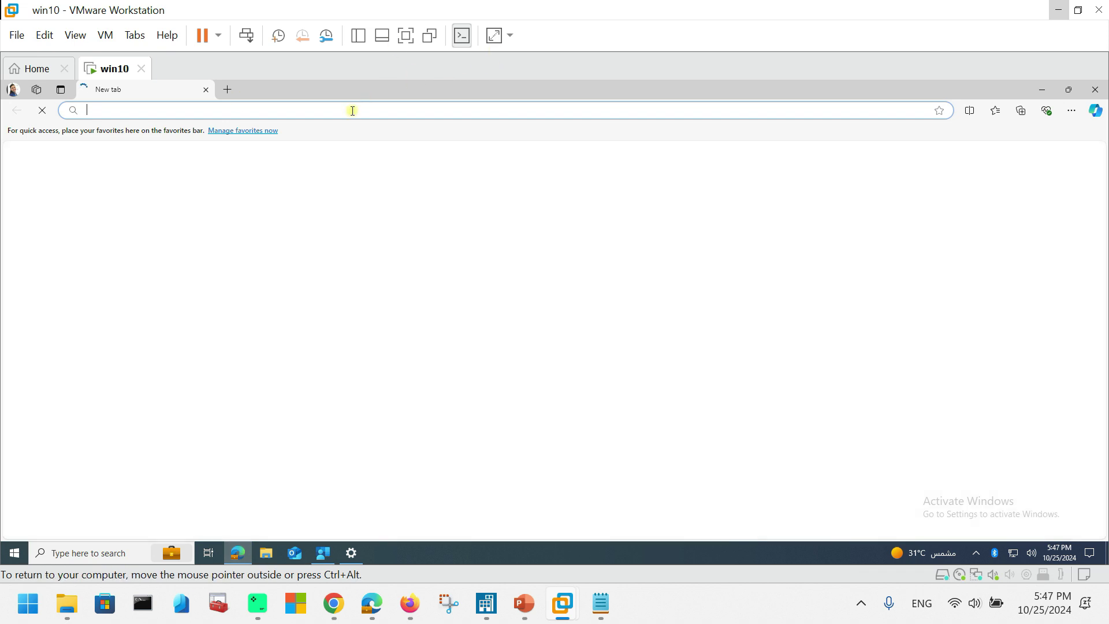
type("ed")
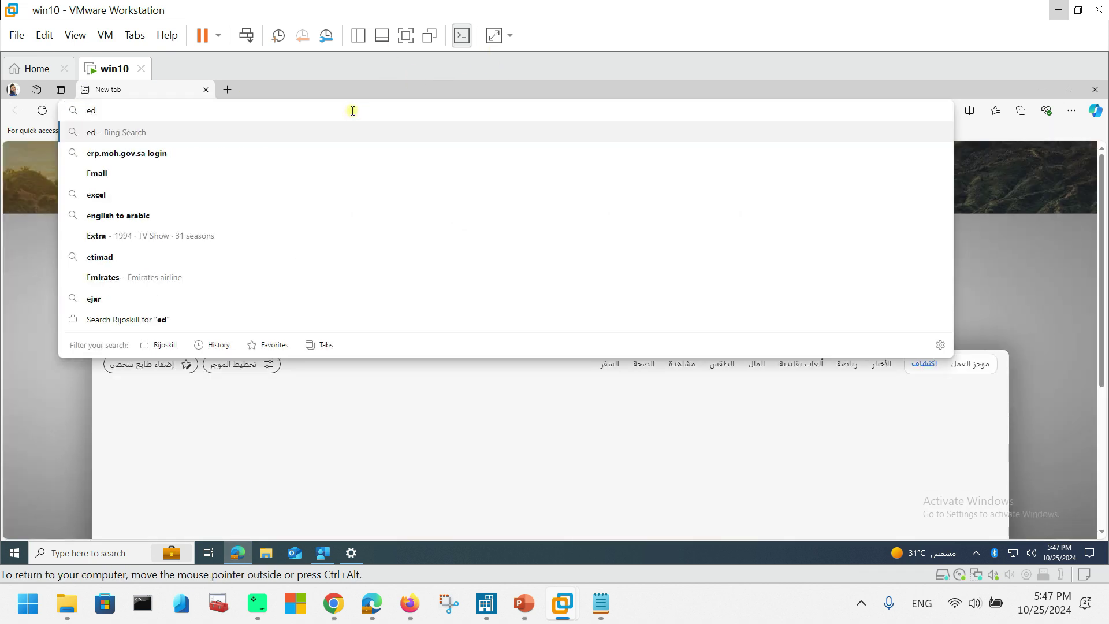
type("ge")
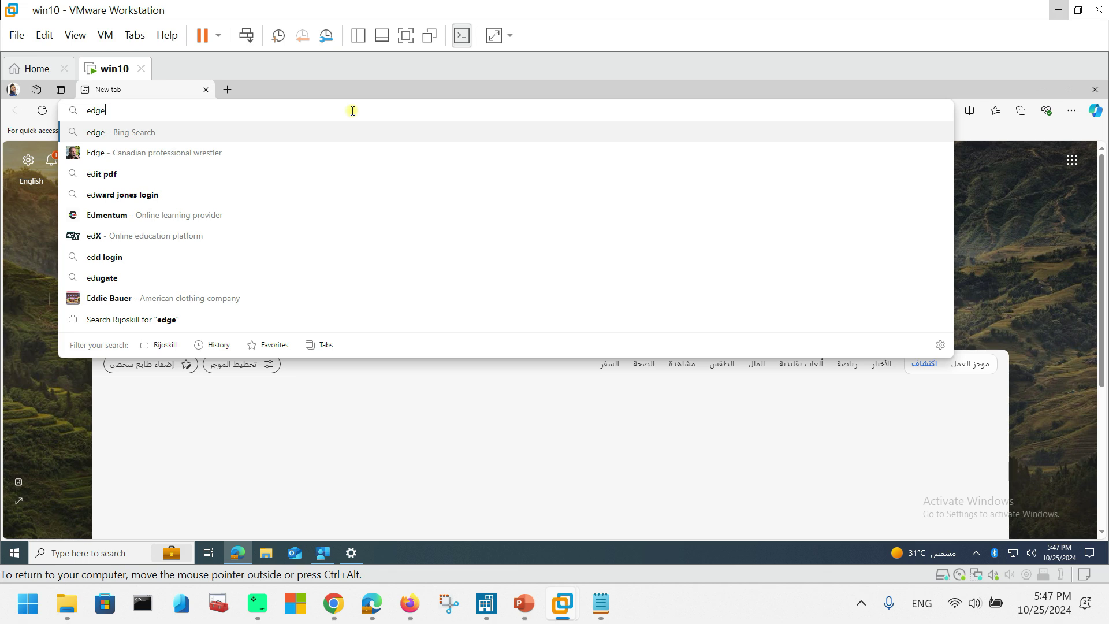
type("://comp")
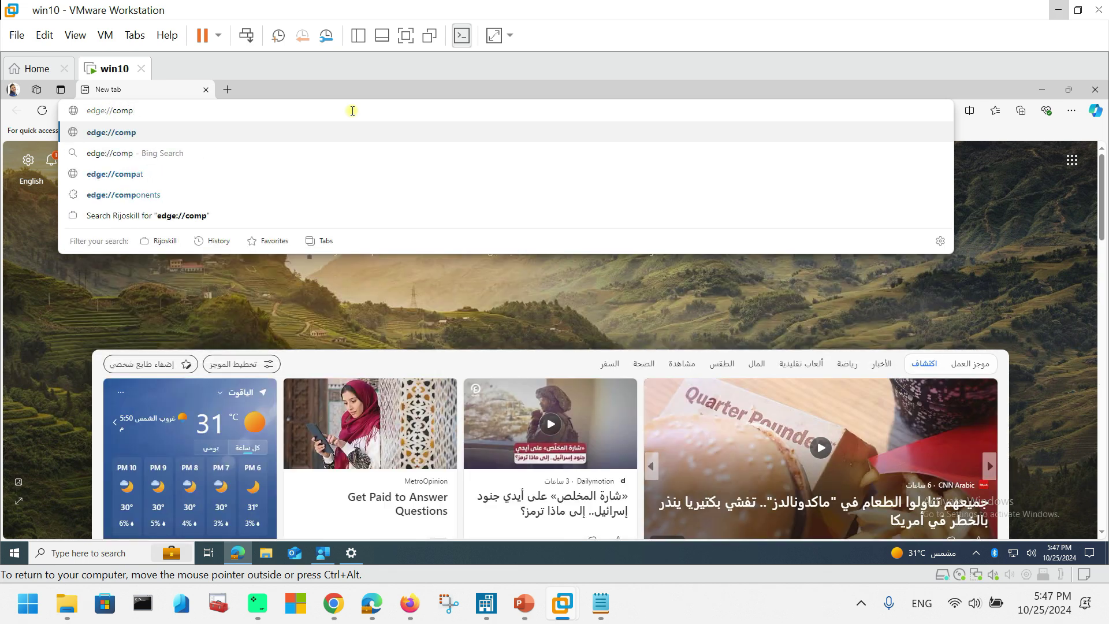
key("Down")
key("Down")
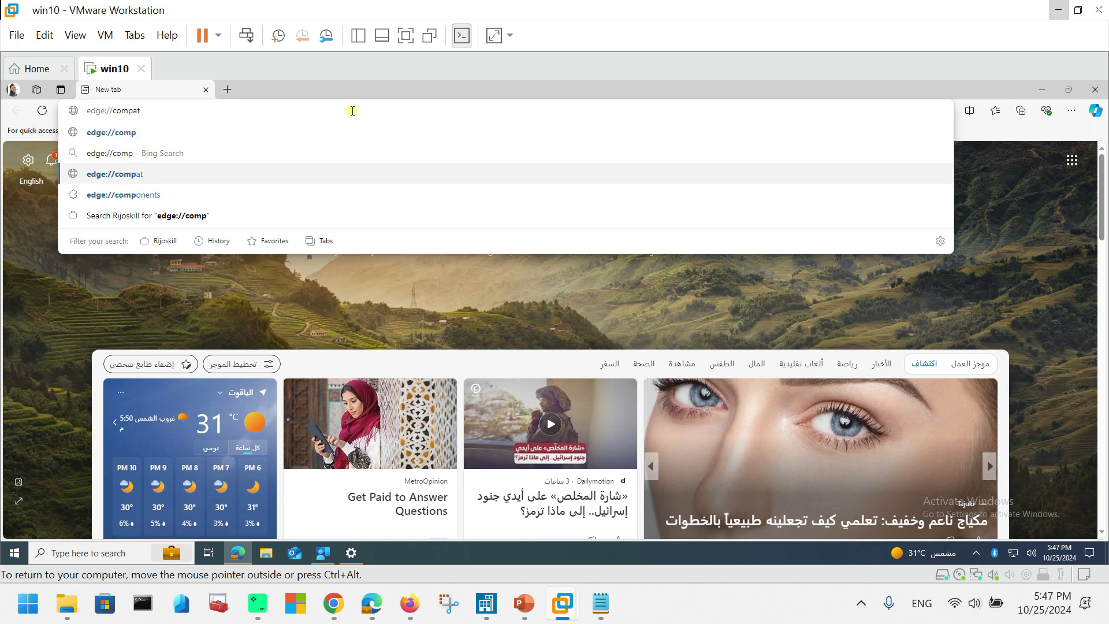
key("Return")
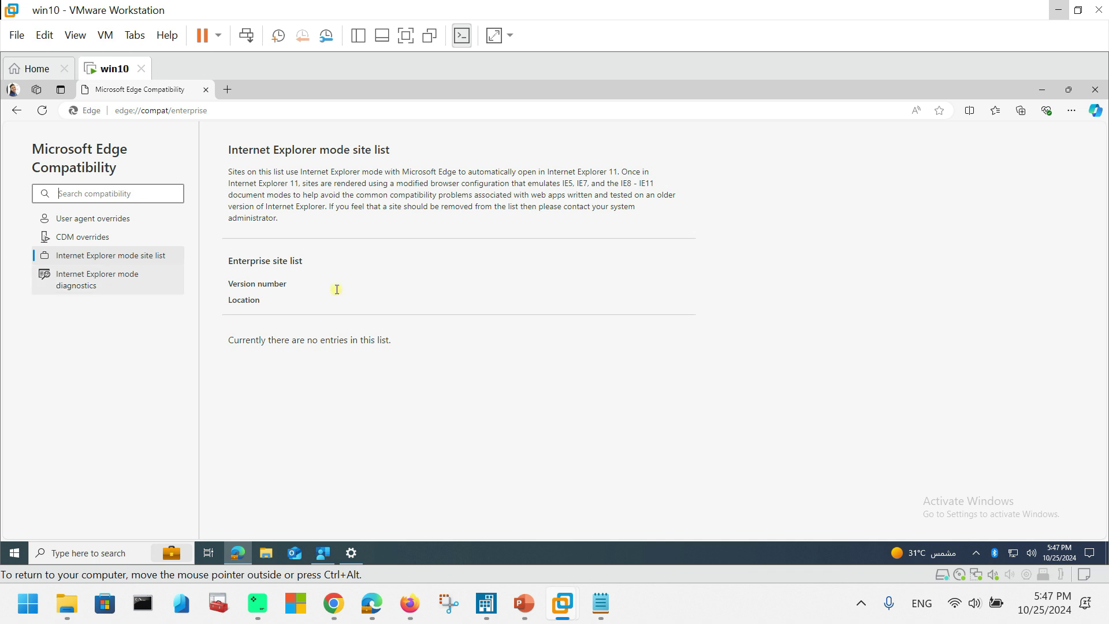
left_click(389, 299)
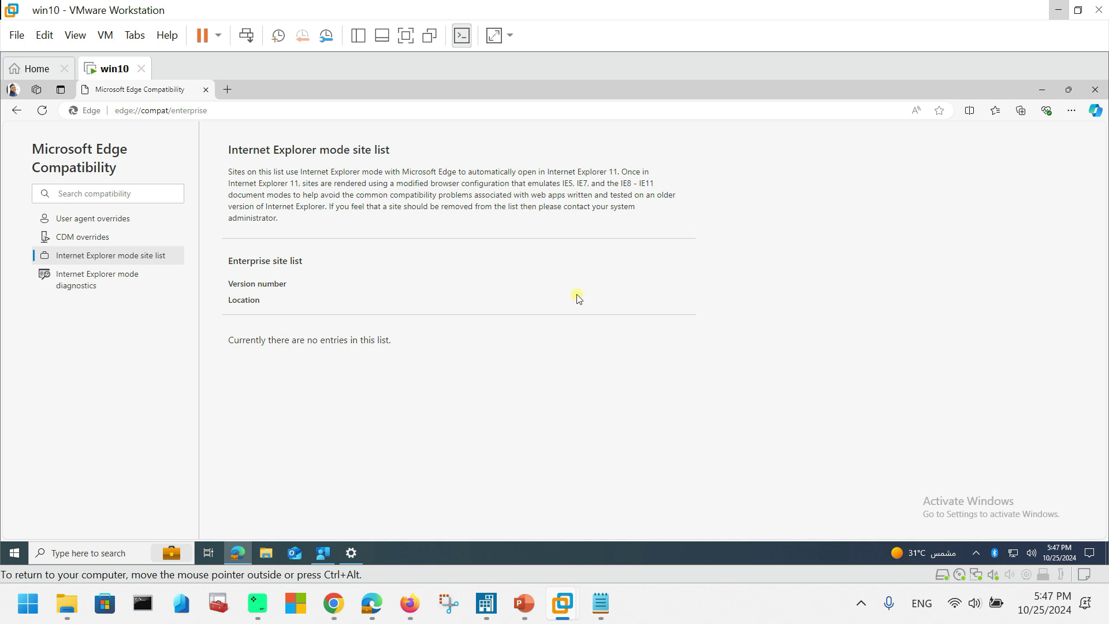
Step: Load rijoskill.info in a new Edge tab
left_click(228, 90)
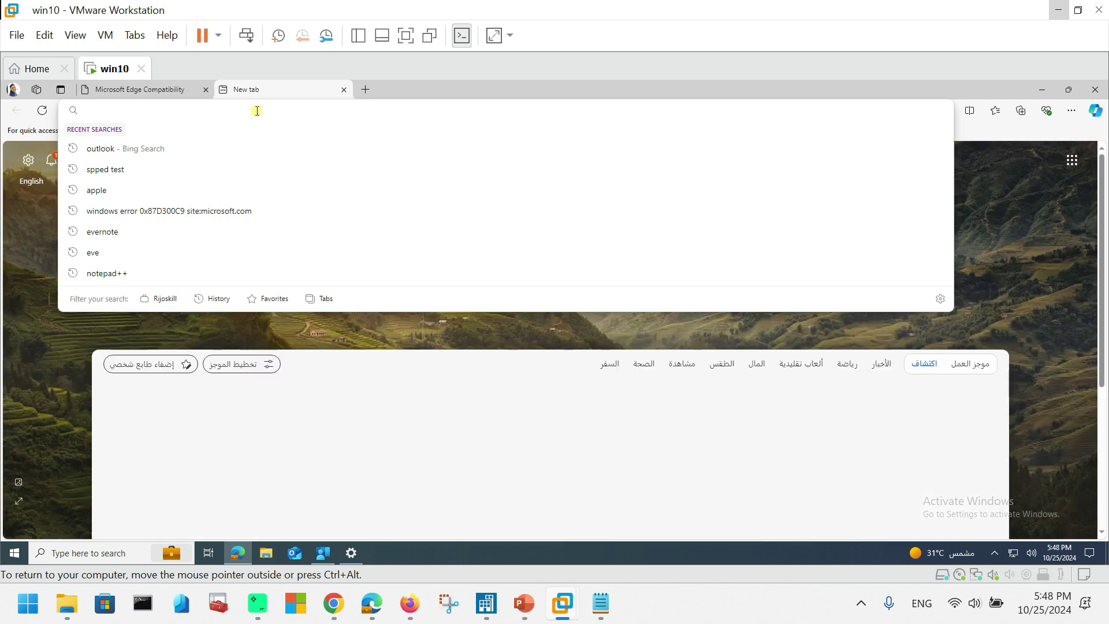
type("rijoskill.i")
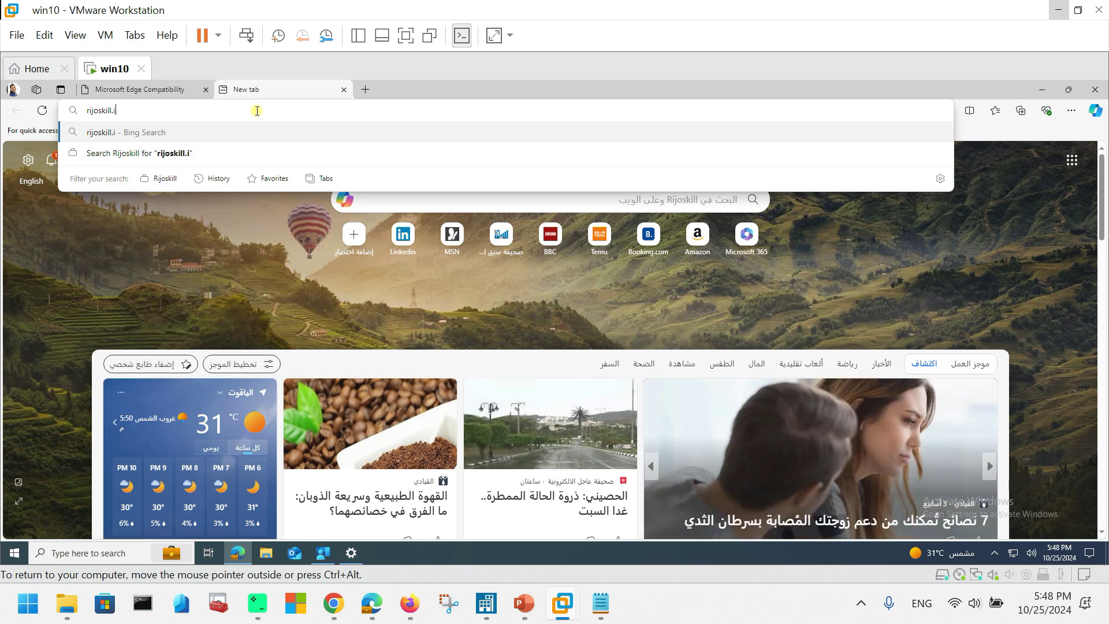
type("nfo")
key("Return")
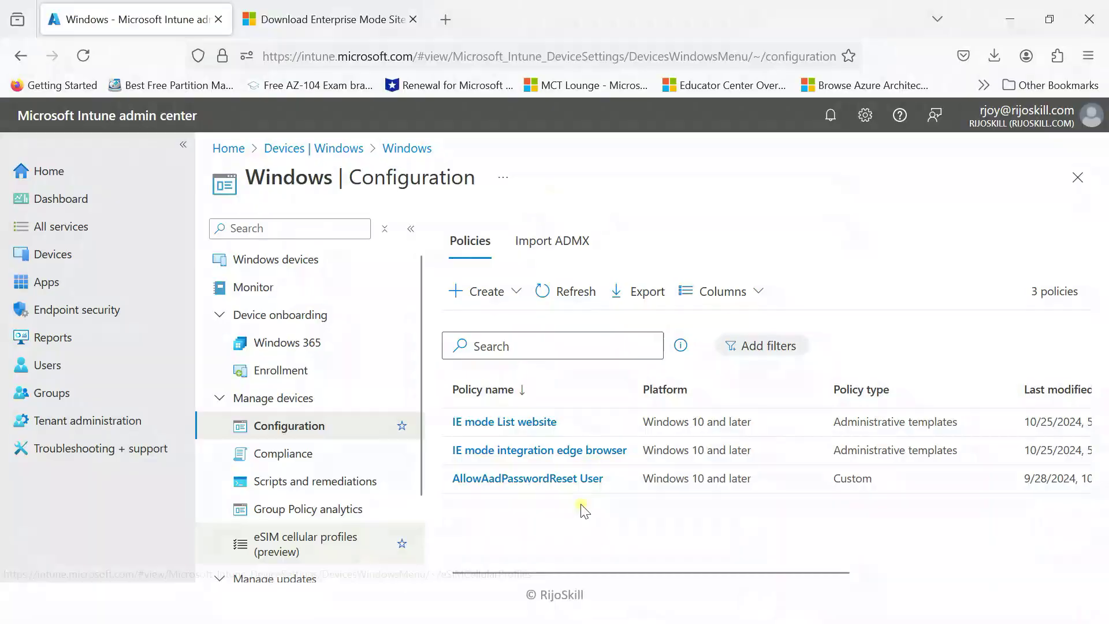
Step: In Intune, view the device check-in reports of the IE mode List website and IE mode integration edge browser policies
left_click(527, 424)
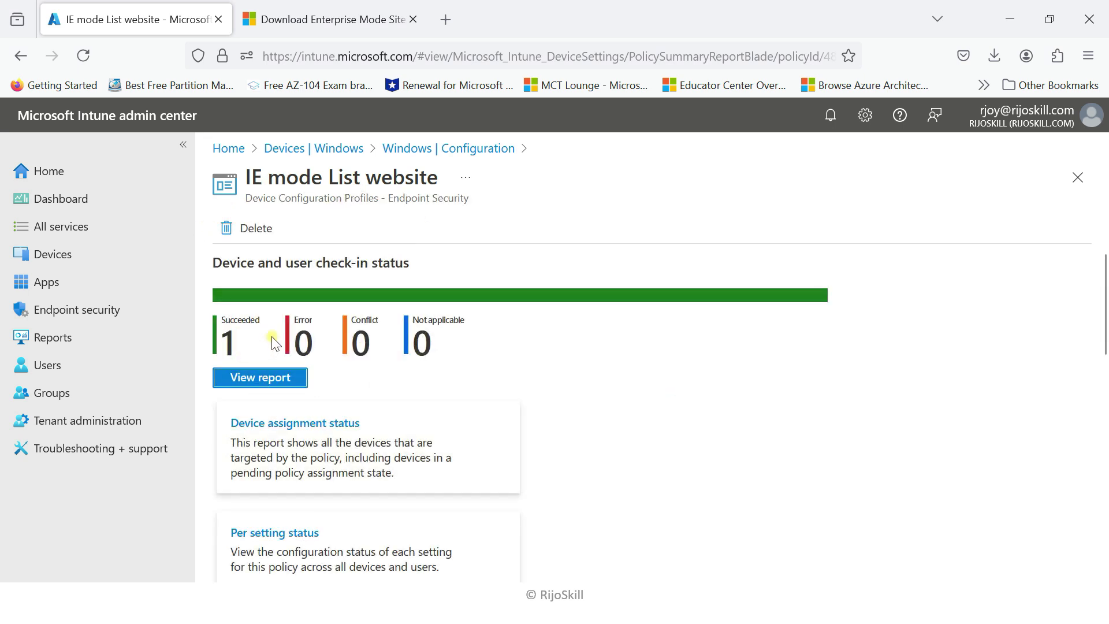
left_click(280, 379)
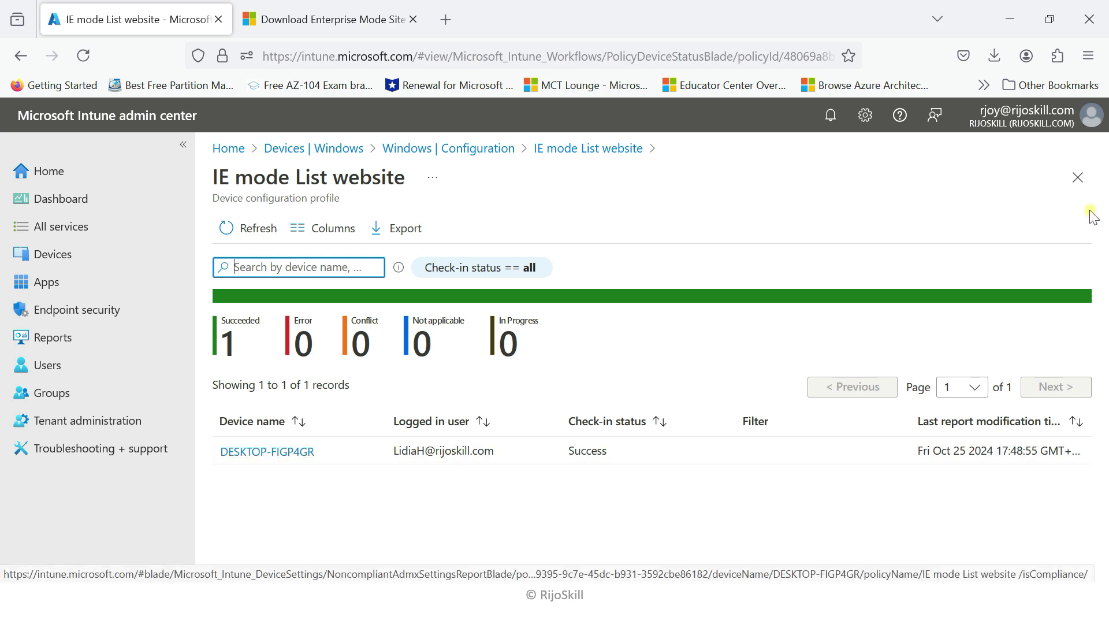
left_click(1079, 185)
left_click(1083, 189)
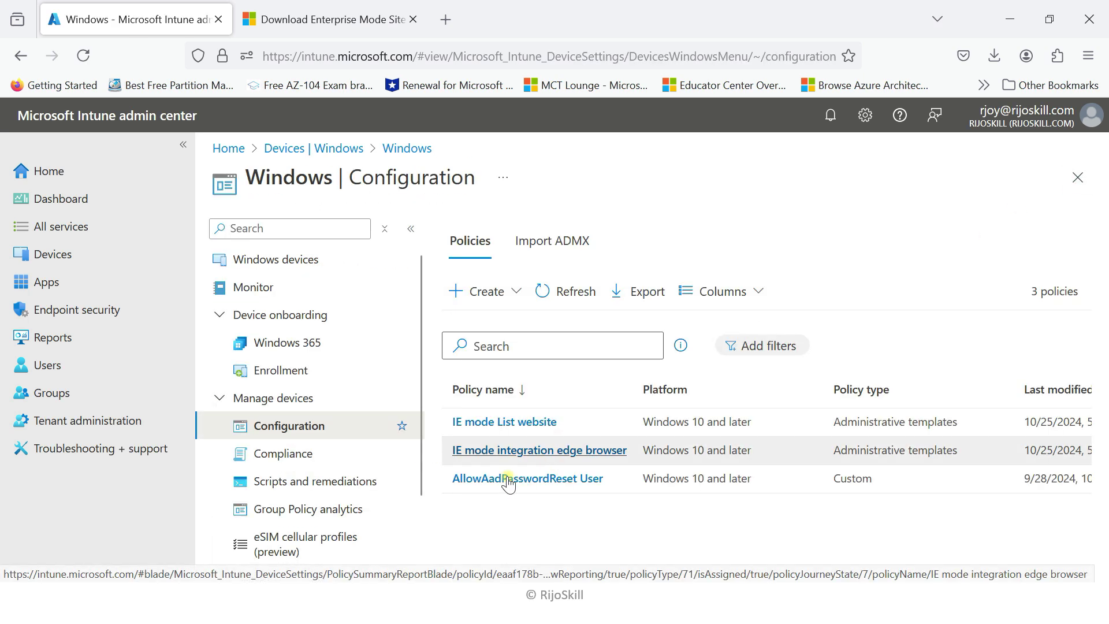
left_click(521, 447)
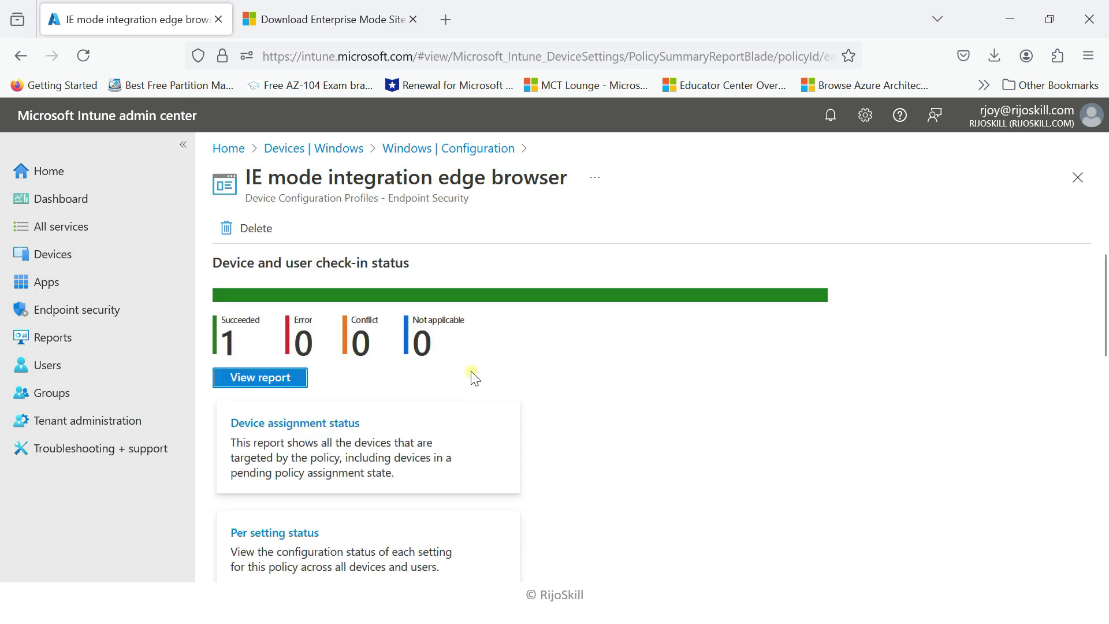
left_click(271, 375)
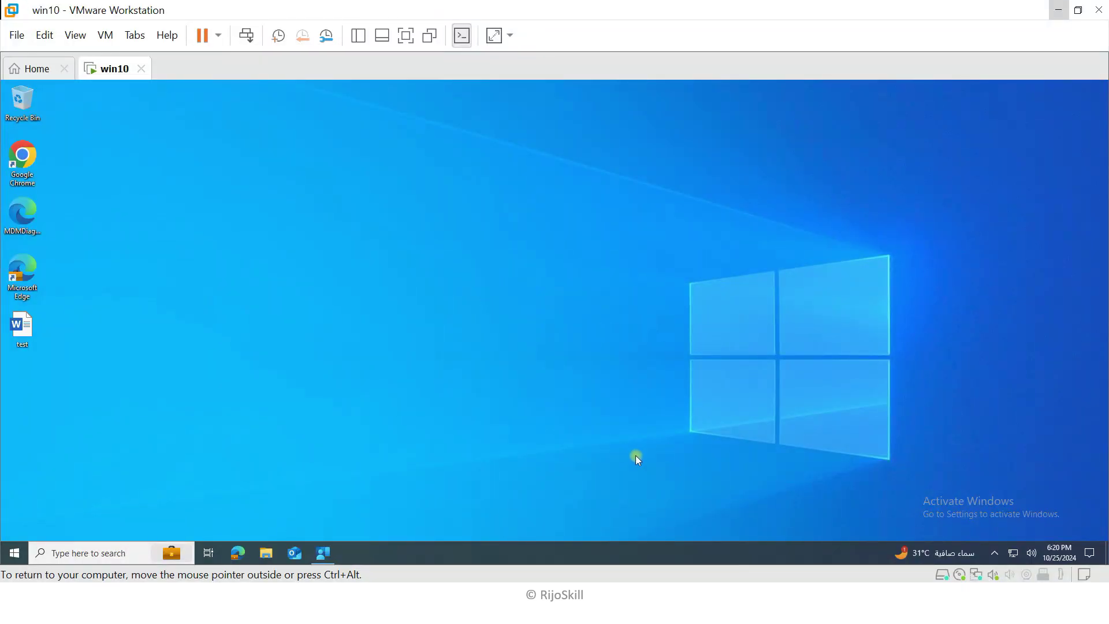
Step: Back in the win10 virtual machine, launch Edge and load edge:compat to inspect the enterprise site list's version, location and domain entries
left_click(237, 553)
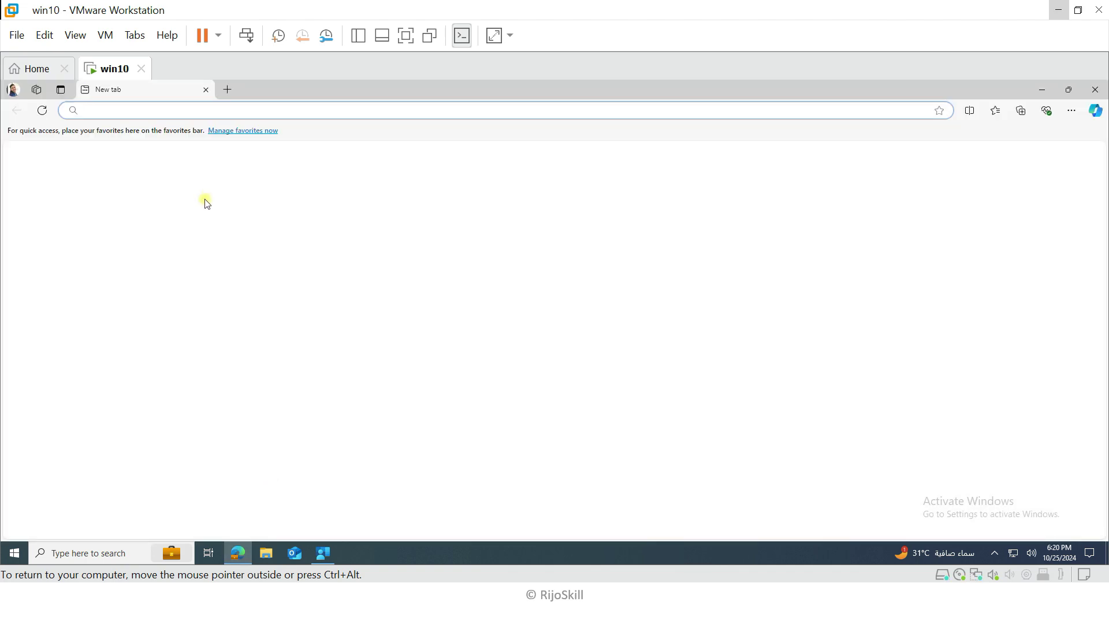
type("edg")
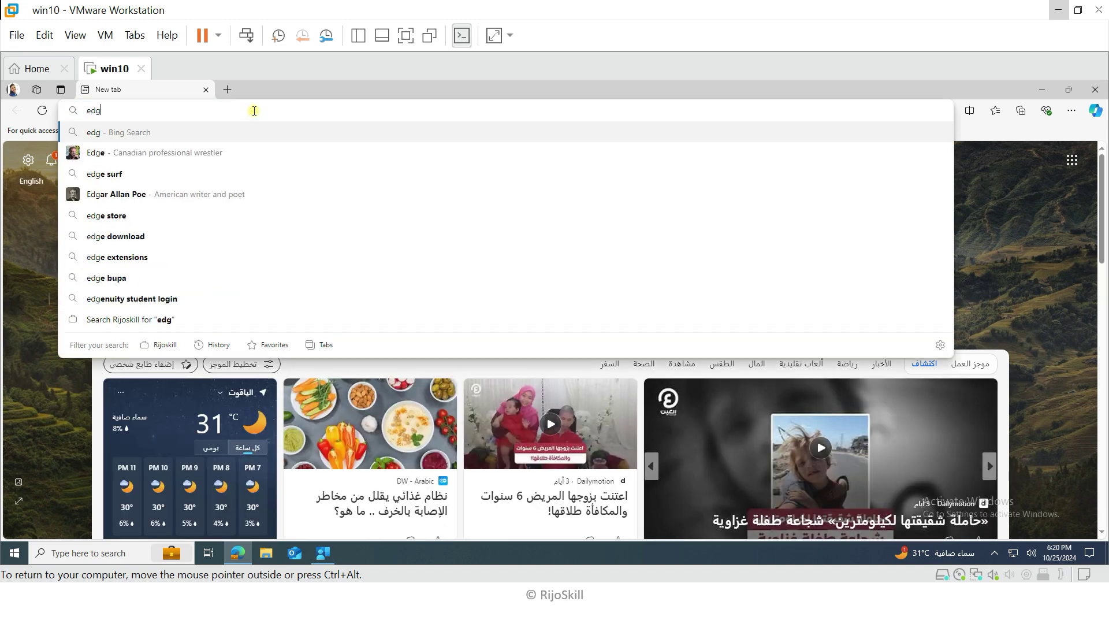
key("BackSpace")
key("BackSpace")
key("BackSpace")
type("edge:")
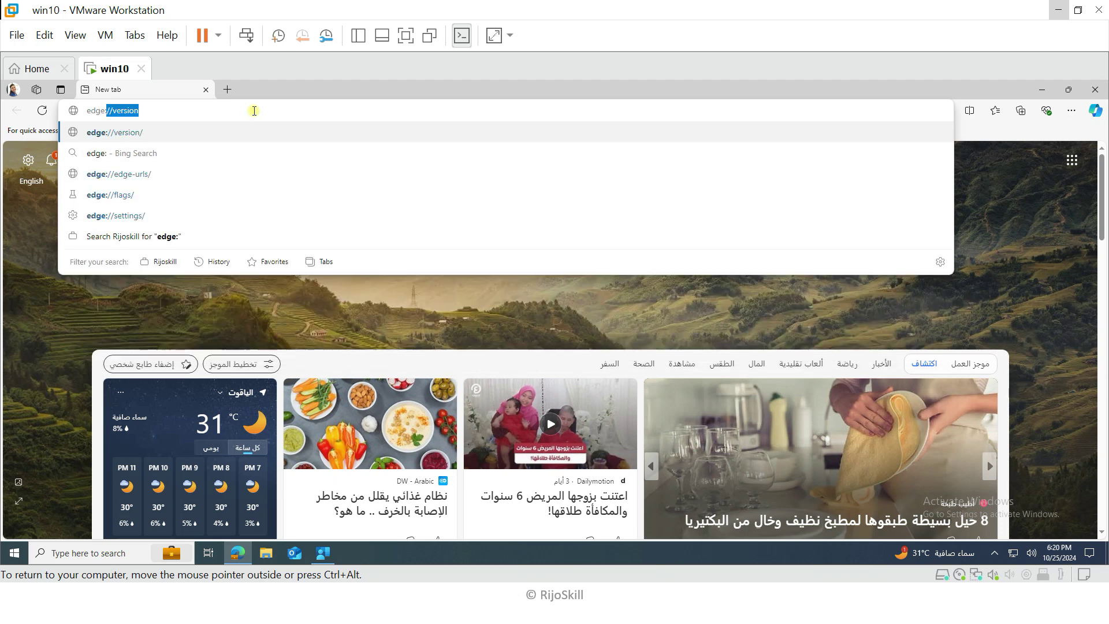
type("compat")
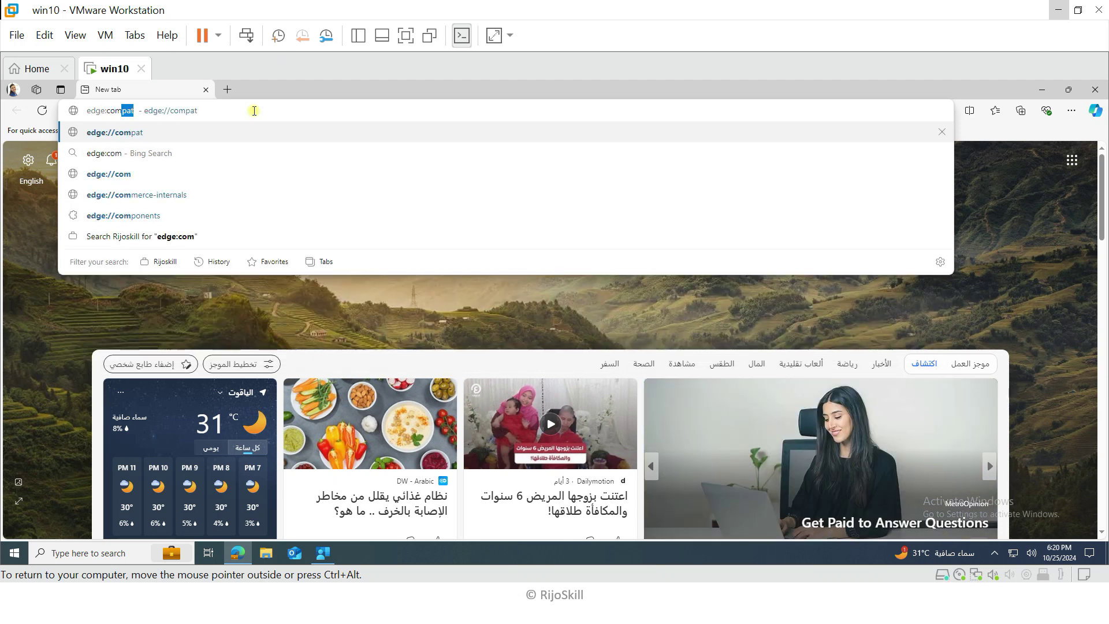
key("Return")
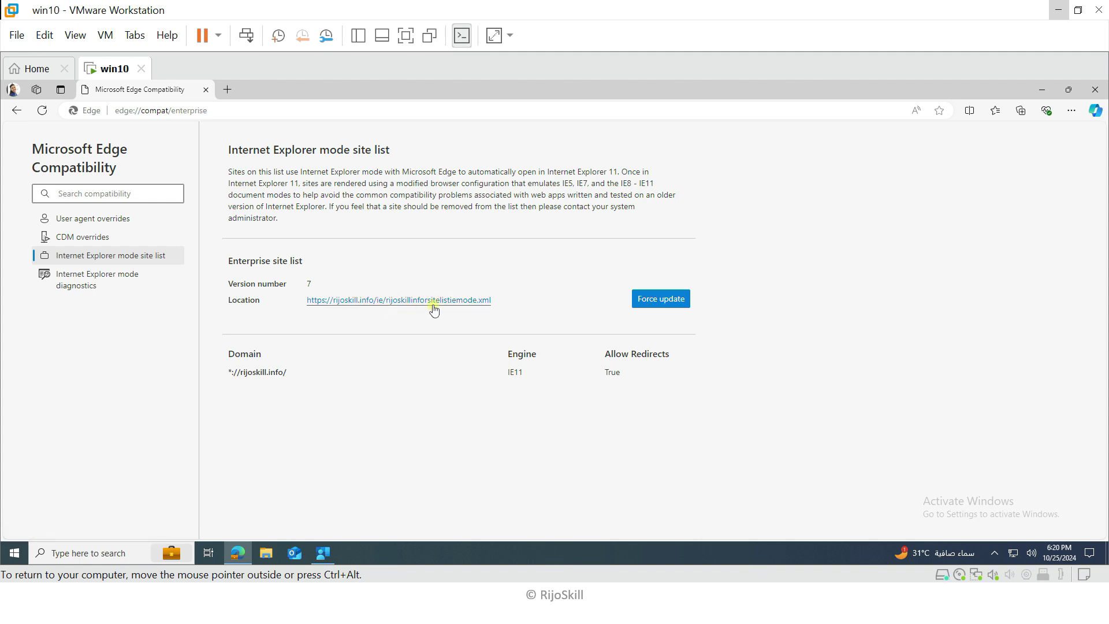
Step: Load rijoskill.info in a new tab, inspect its Internet Explorer mode details, and return to the Microsoft Edge Compatibility page
left_click(227, 90)
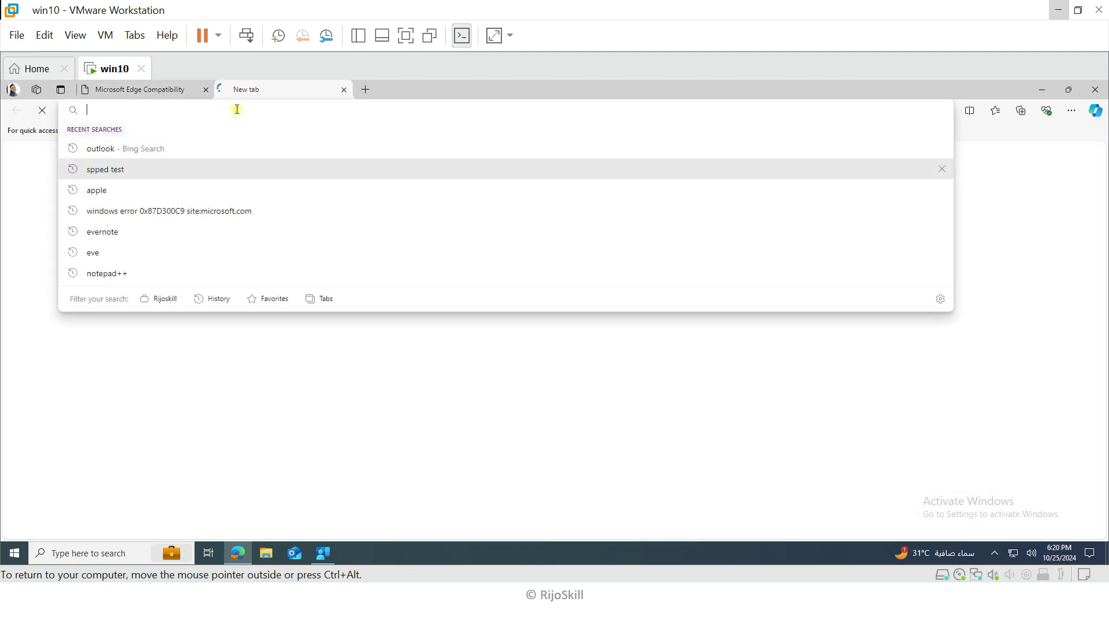
type("rijoskill.info")
key("Return")
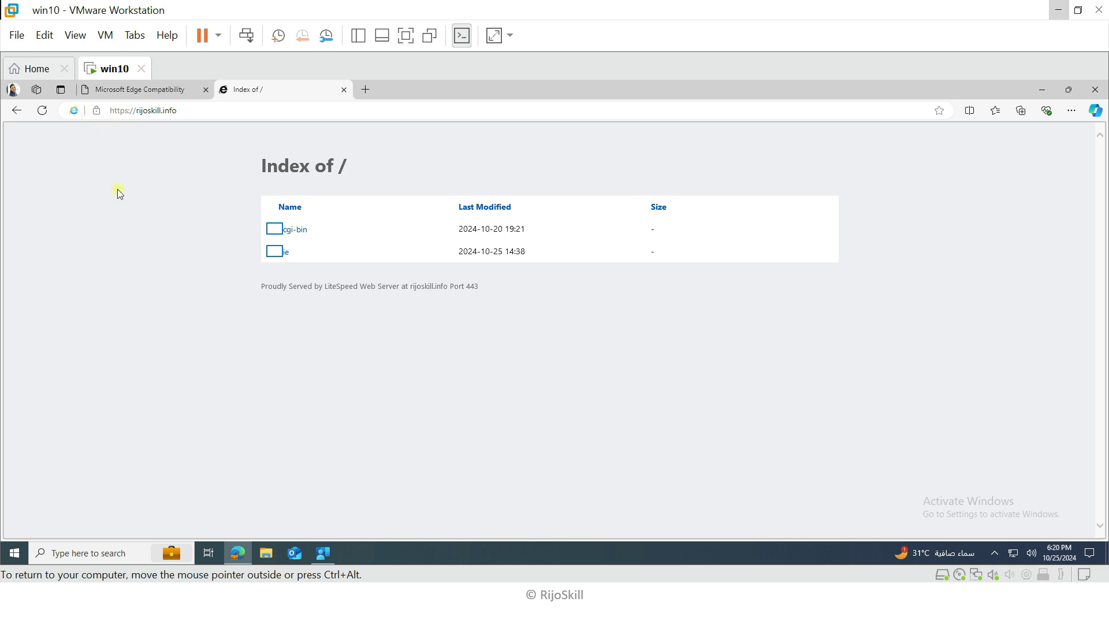
left_click(73, 111)
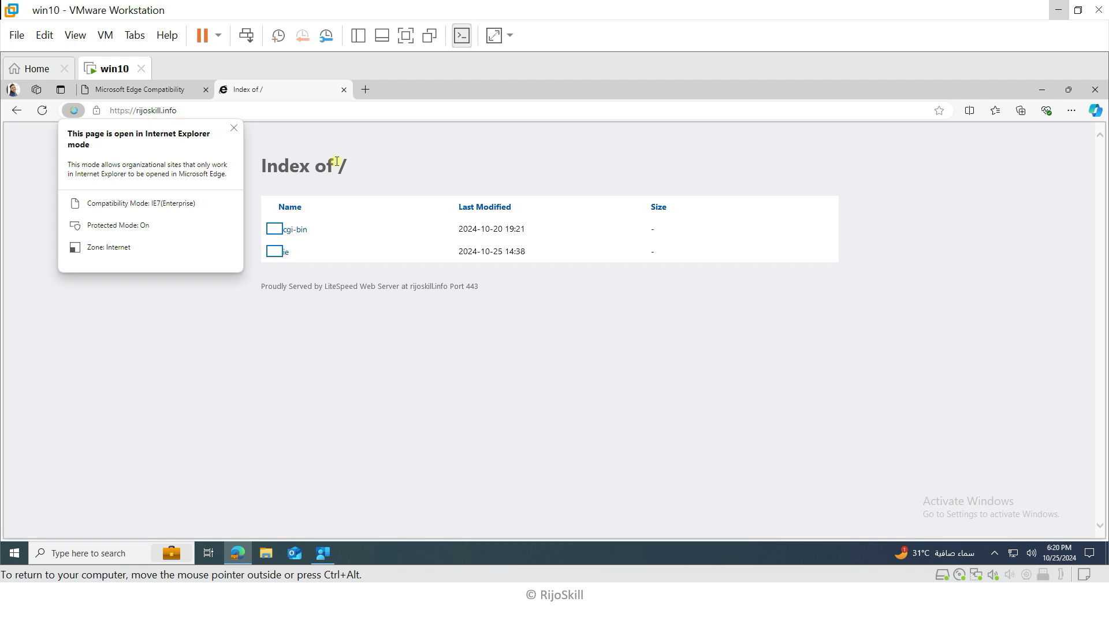
left_click(453, 153)
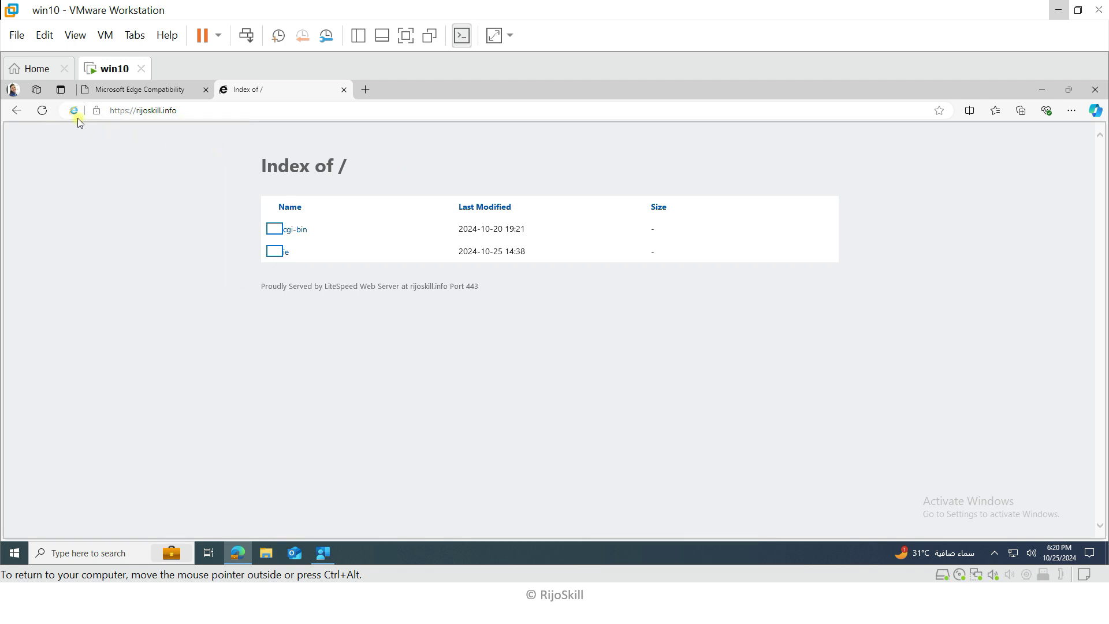
left_click(149, 90)
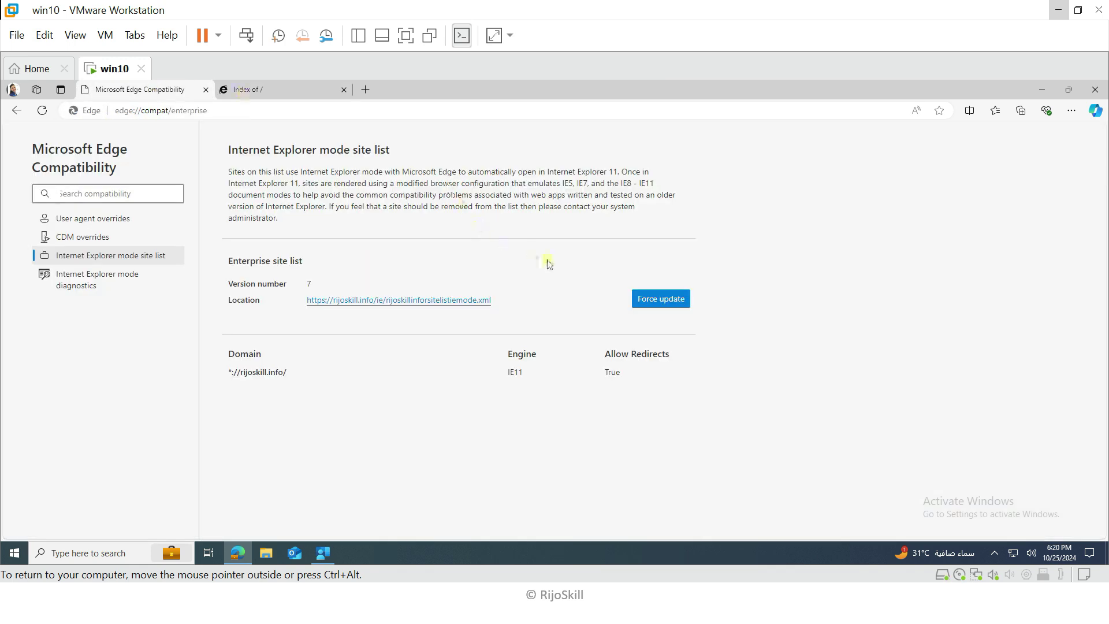